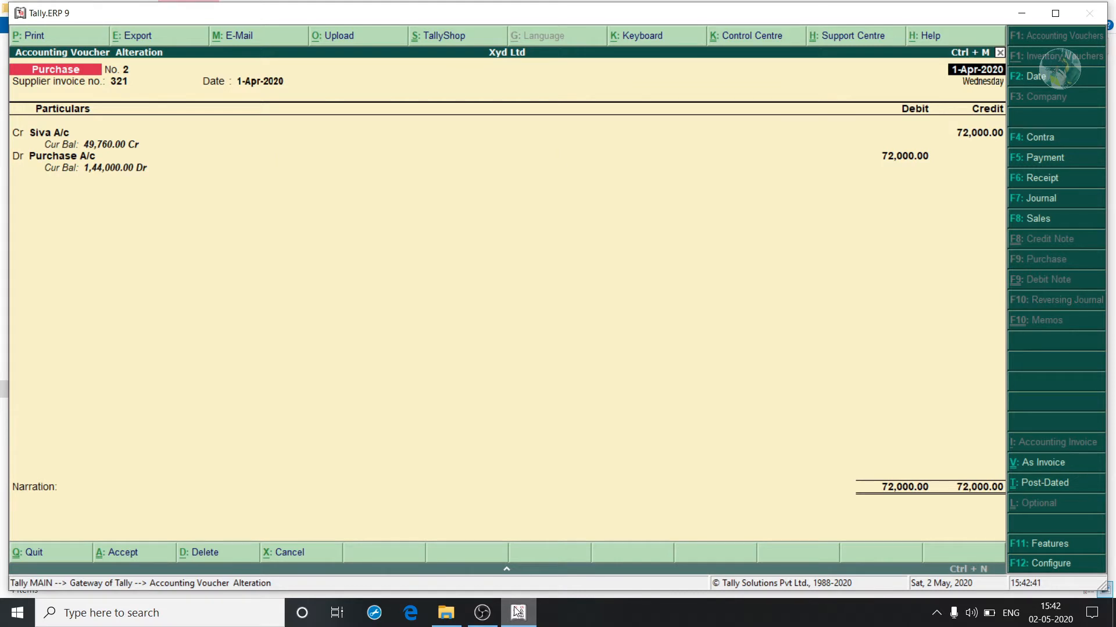
Page down to the next voucher, Receipt No. 2.
key(Page_Down)
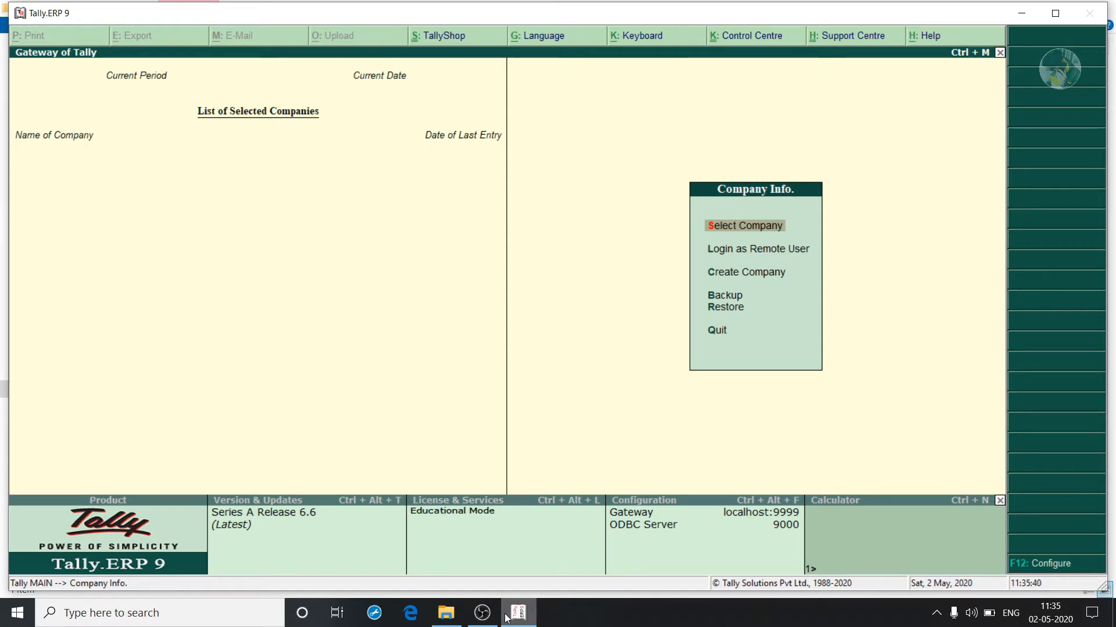
Start a new company named Xyd Ltd, keeping Xyd Ltd as the mailing name.
key(Down)
key(Down)
key(Return)
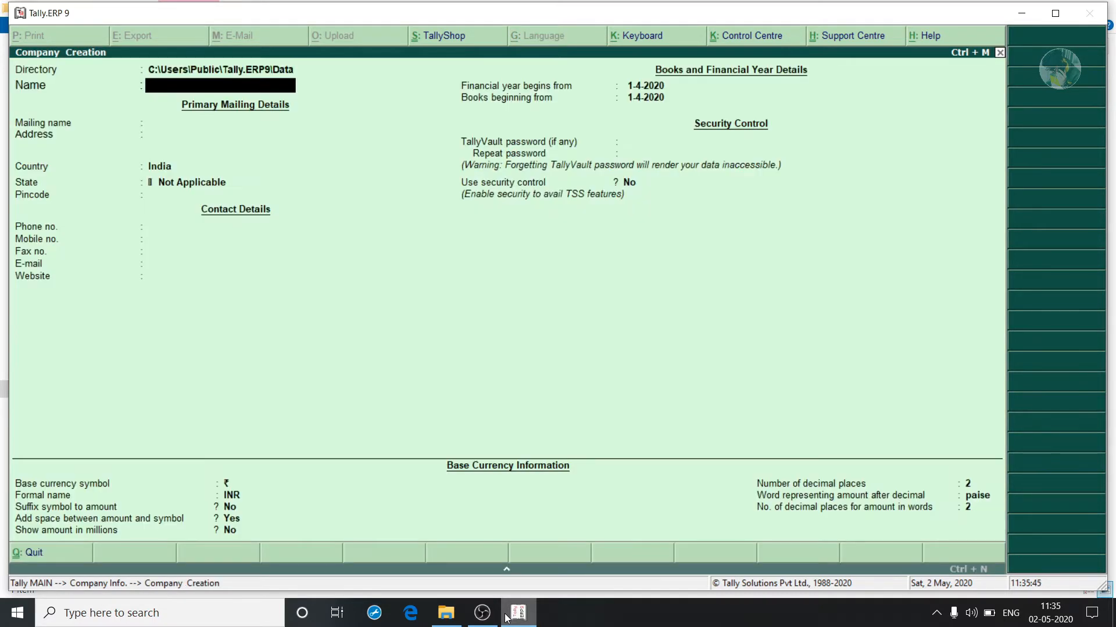
text(Xyd Ltd)
key(Return)
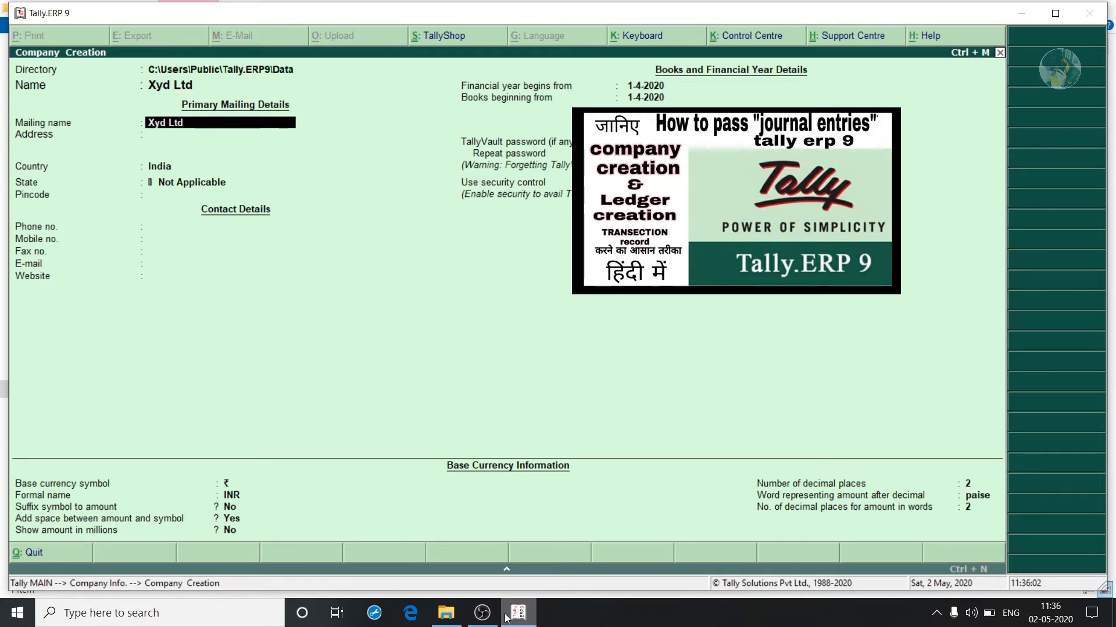
key(Return)
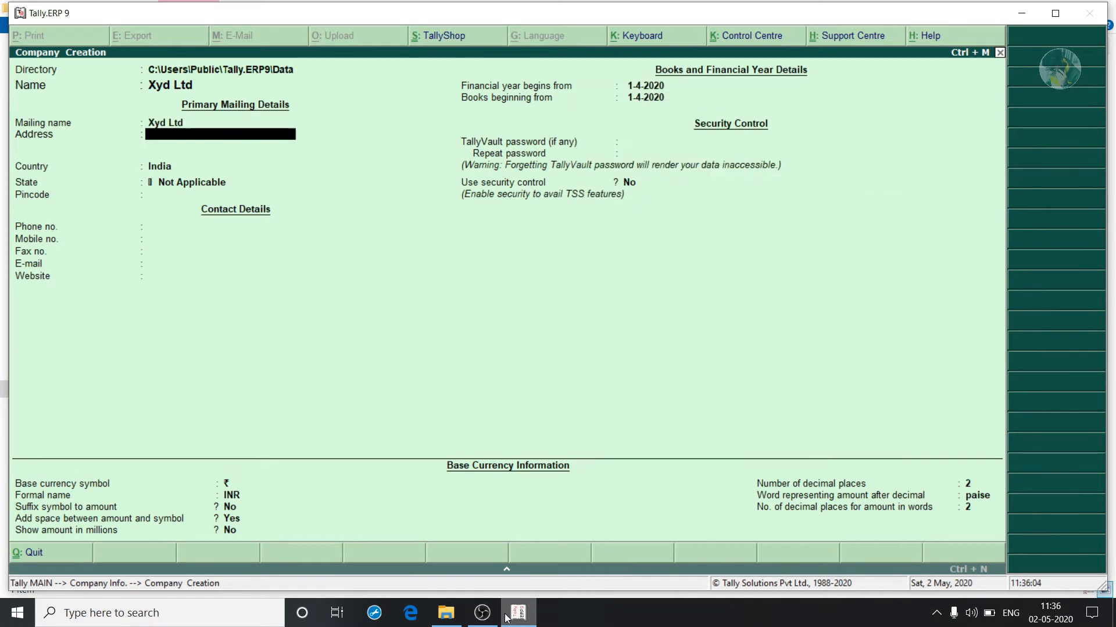
Fill in the company address, state Punjab, the pincode and the phone number.
text(Pathankot)
key(Return)
key(Return)
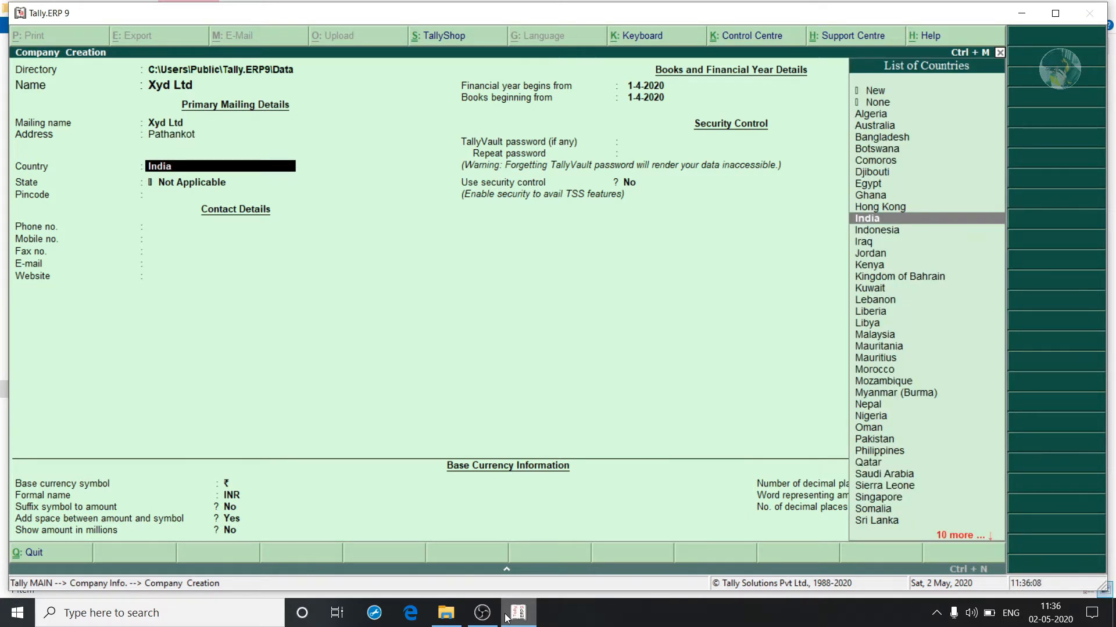
key(Return)
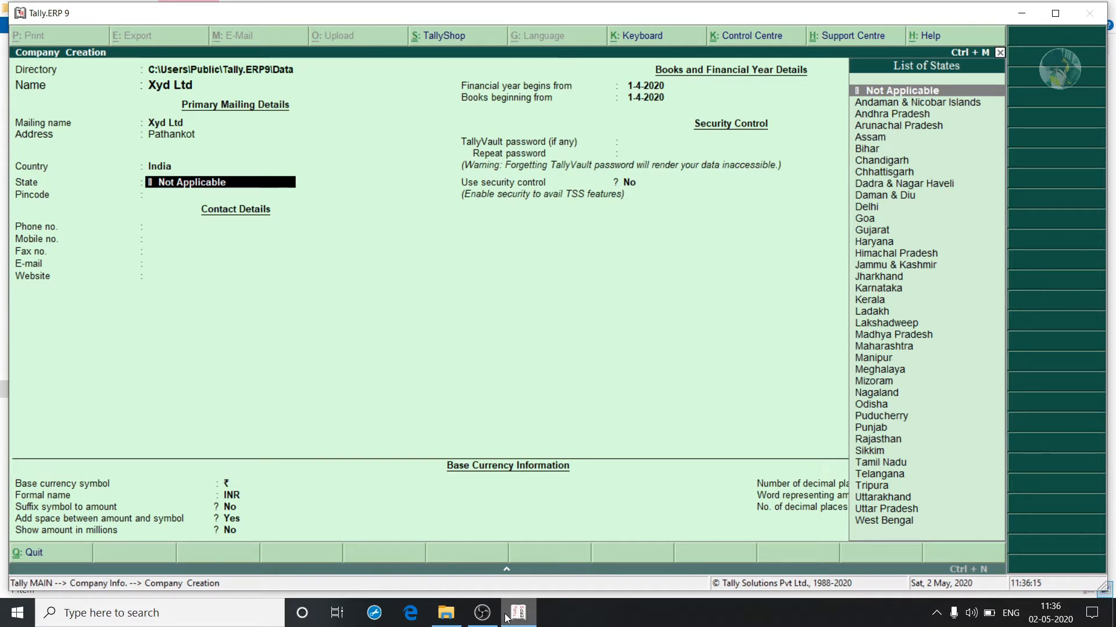
text(punj)
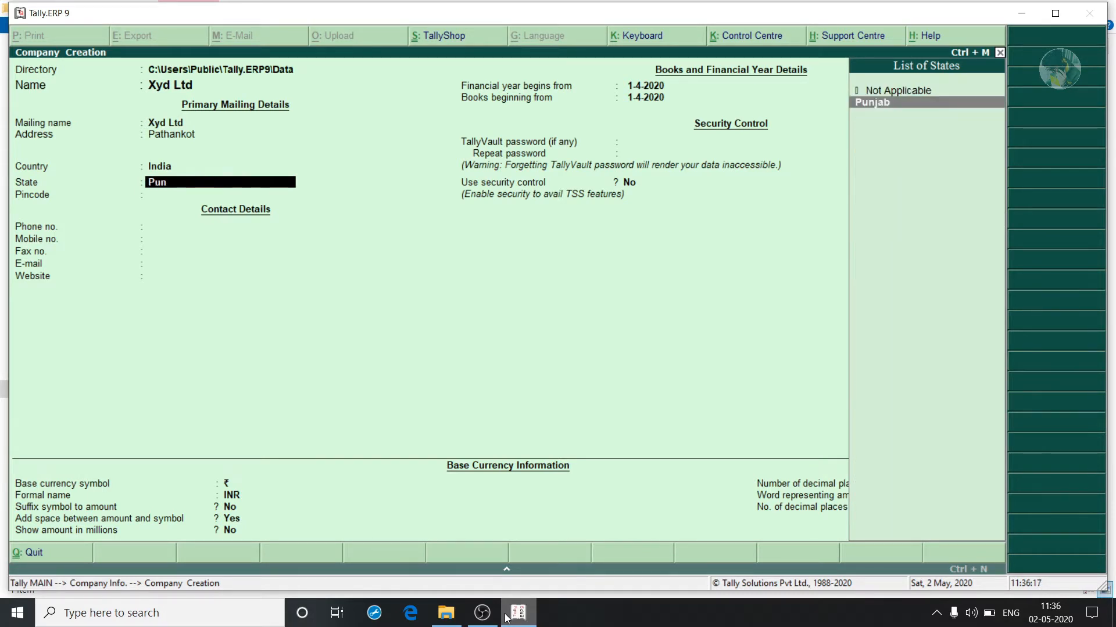
key(Return)
text(145001)
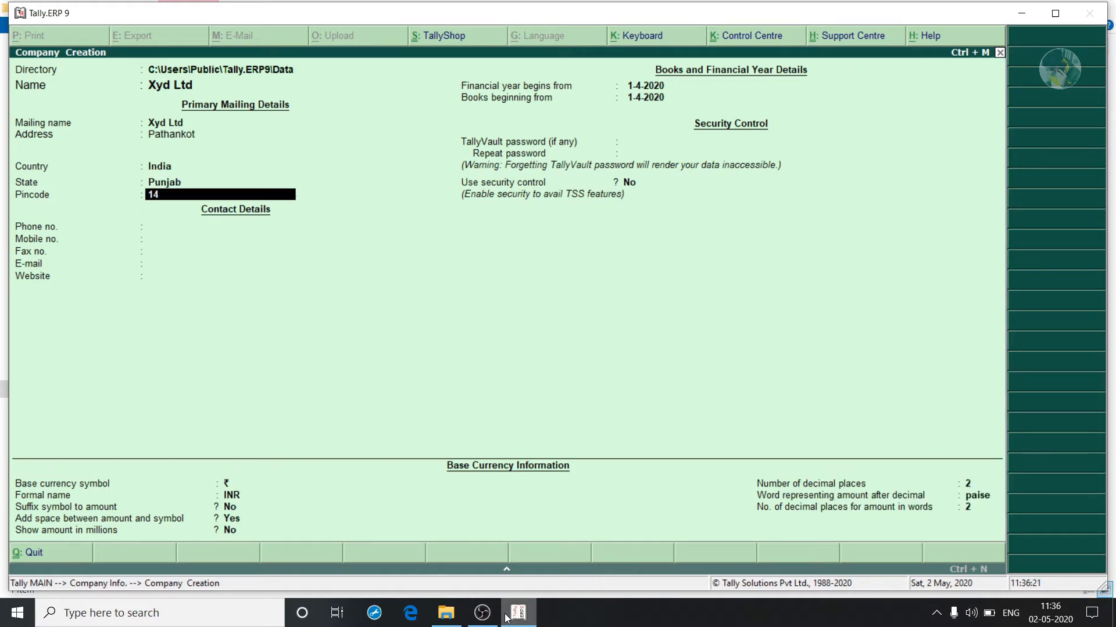
key(Return)
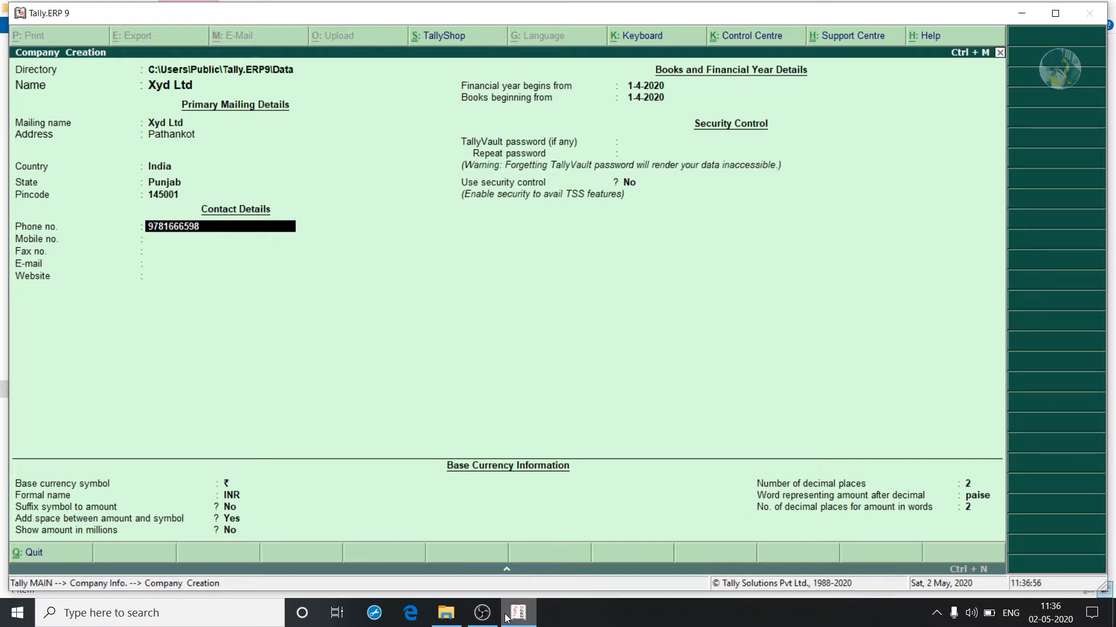
Enter the company's e-mail address, leaving mobile, fax and website blank.
key(Return)
key(Return)
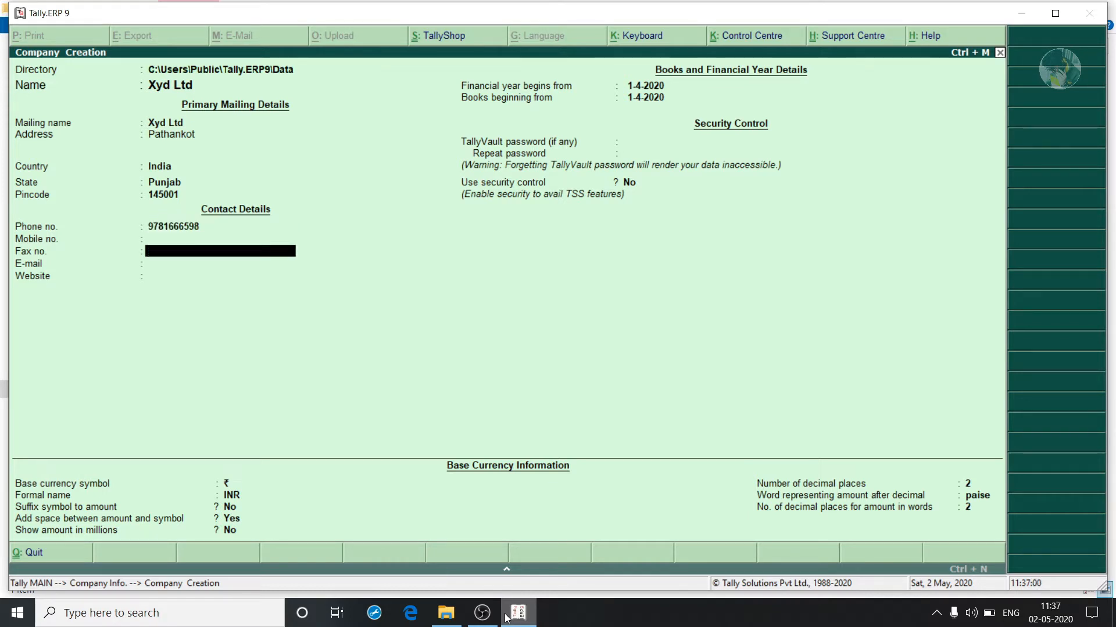
key(Return)
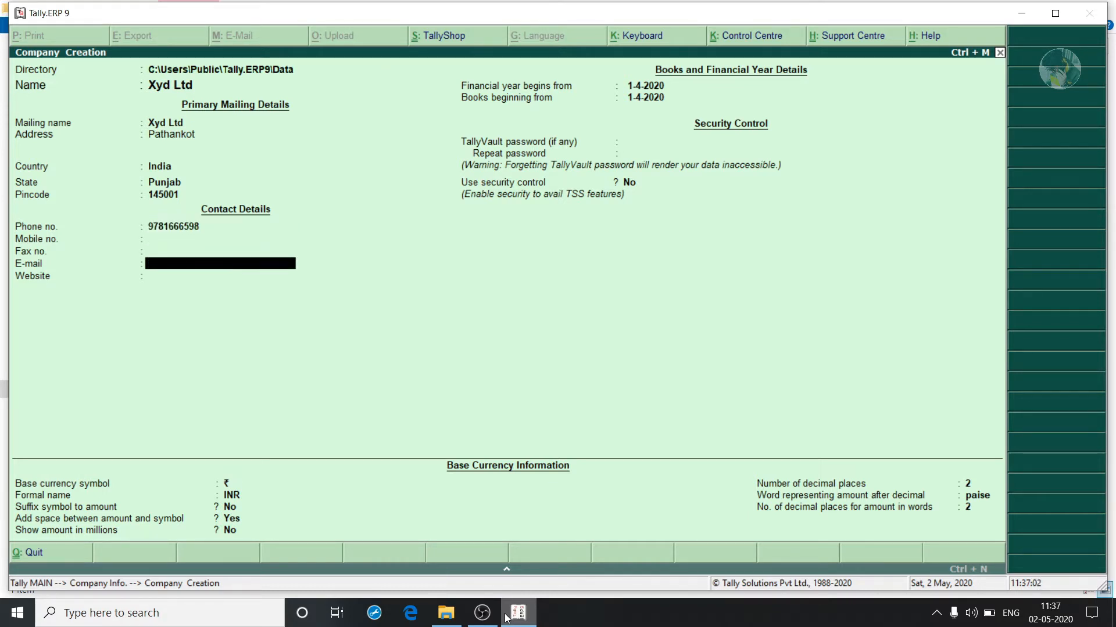
key(Return)
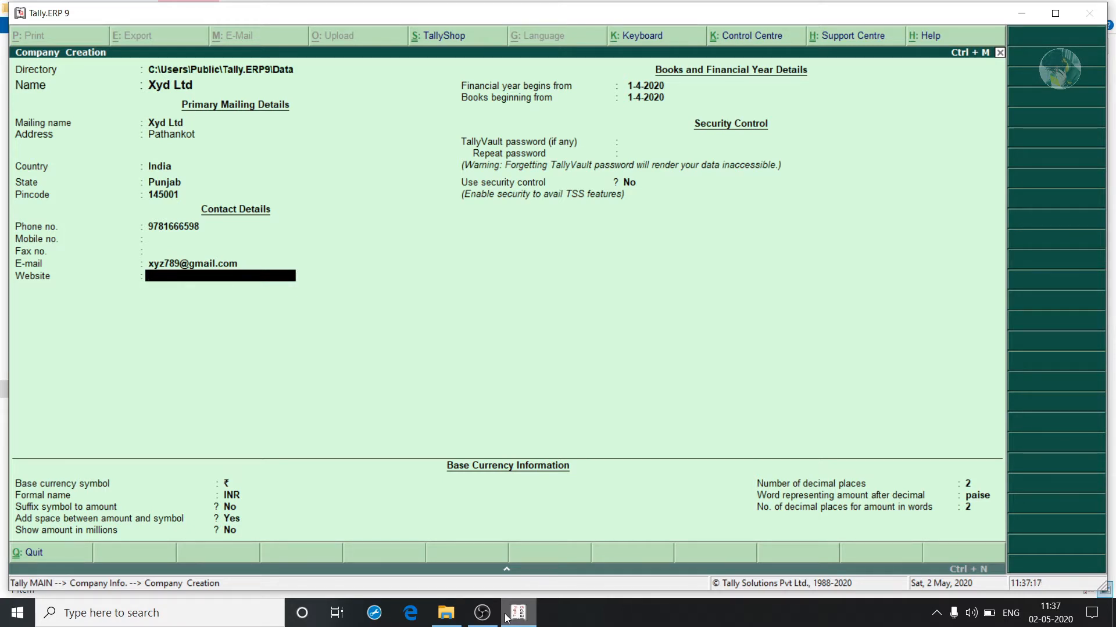
key(Return)
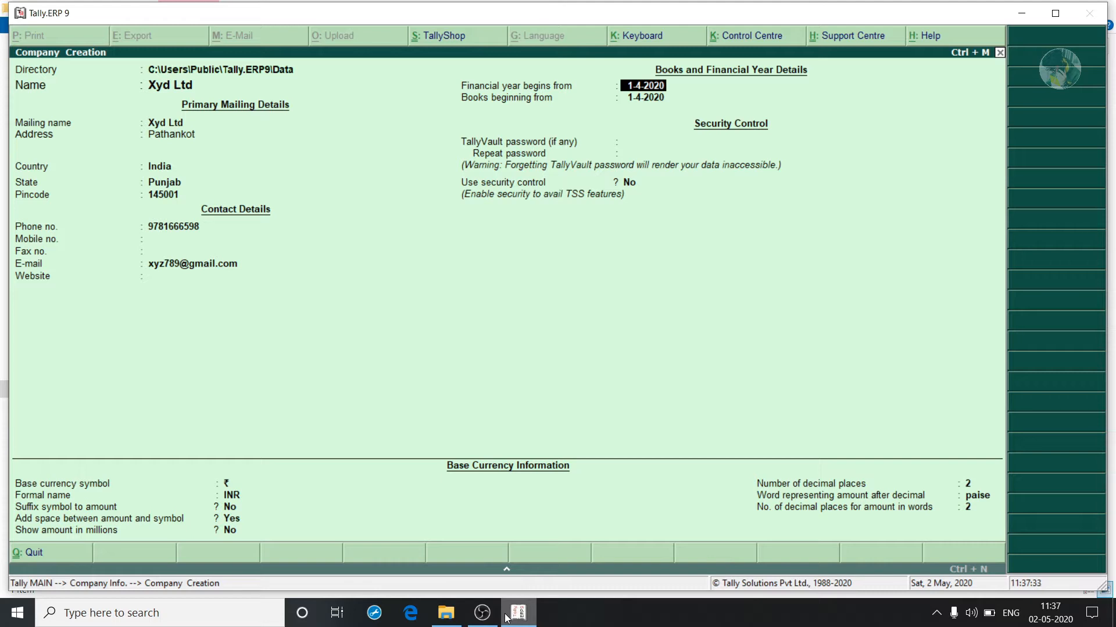
Accept 1-4-2020 for financial year and books start, with no TallyVault password and security off.
key(Return)
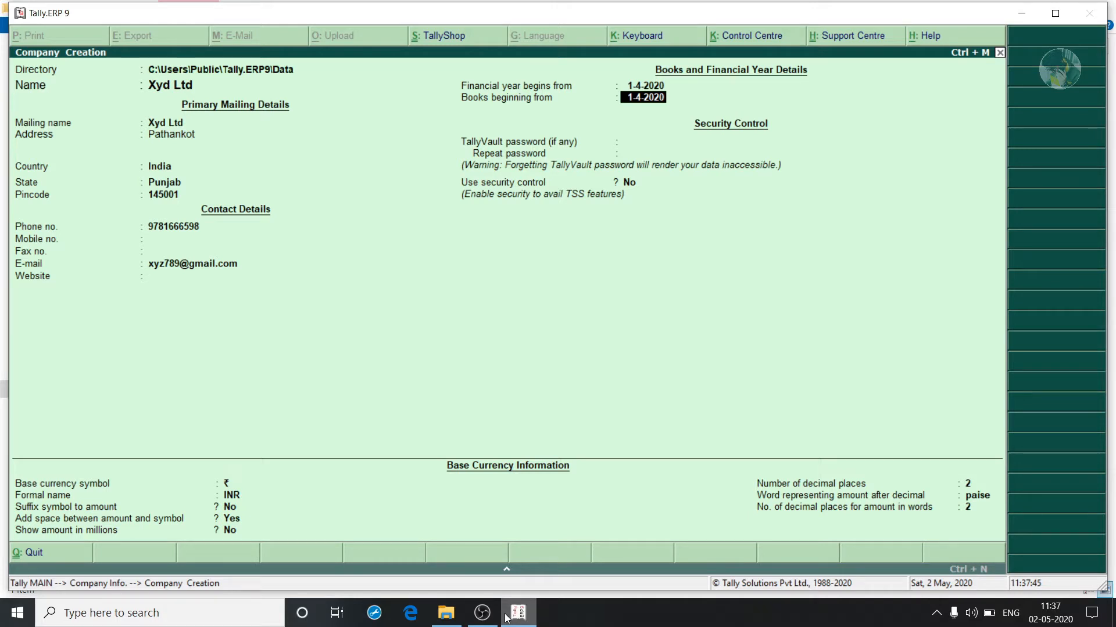
key(Return)
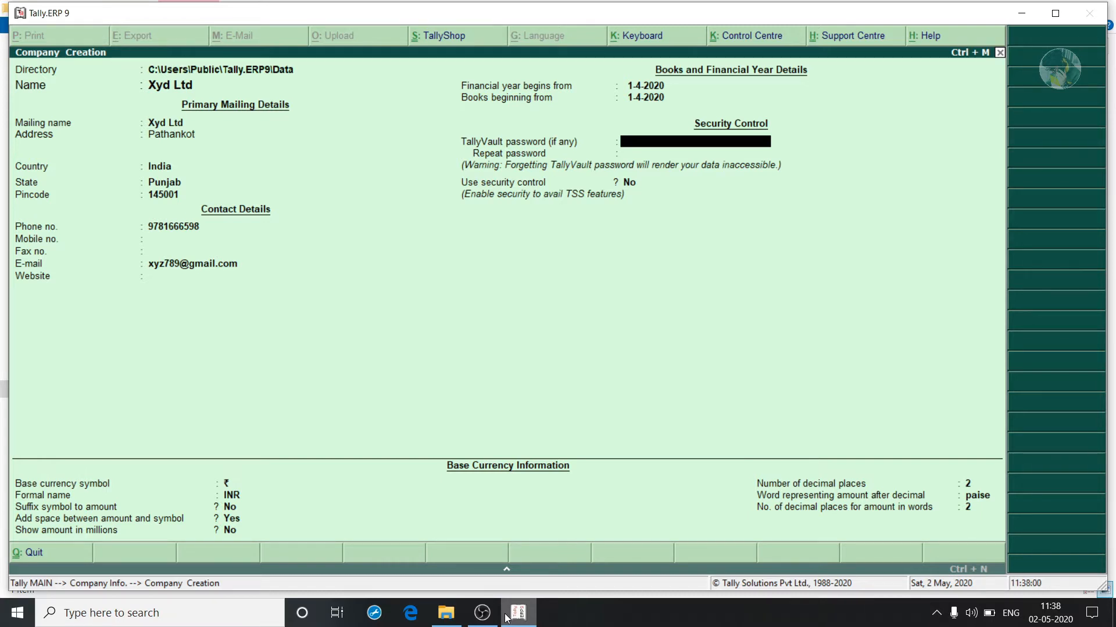
key(Return)
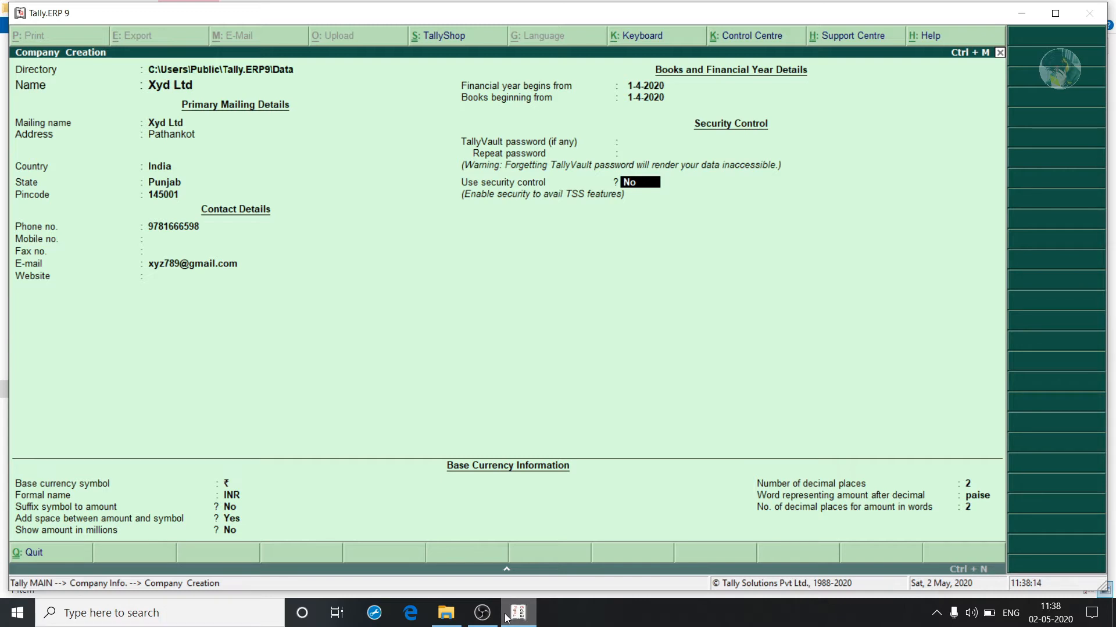
key(Return)
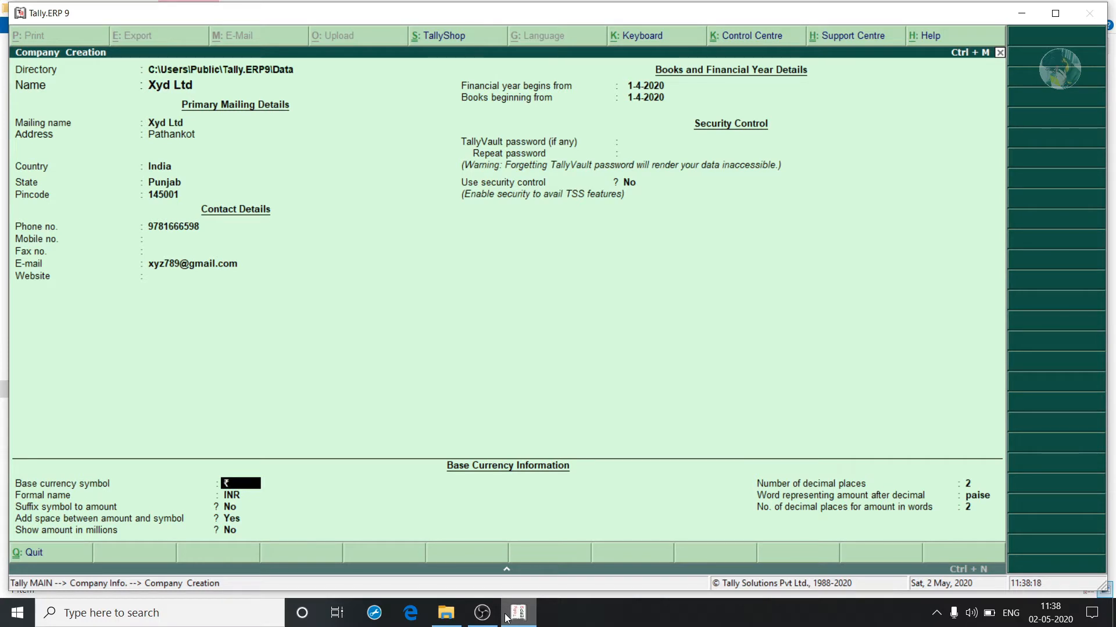
Keep ₹/INR as a prefix with no space before amounts, then save company Xyd Ltd.
key(Return)
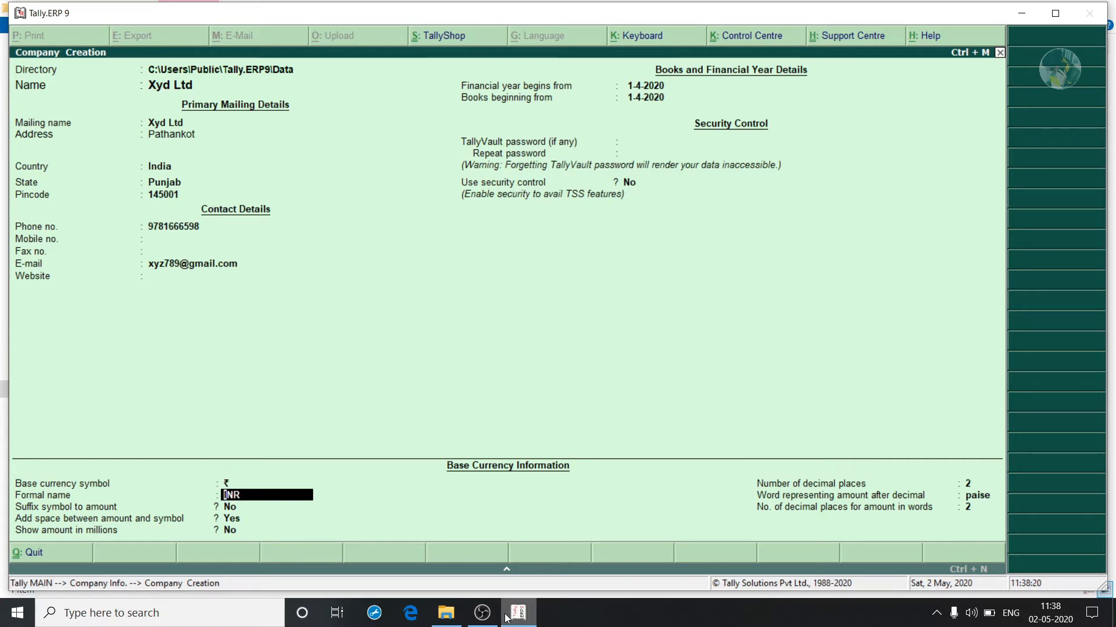
key(Return)
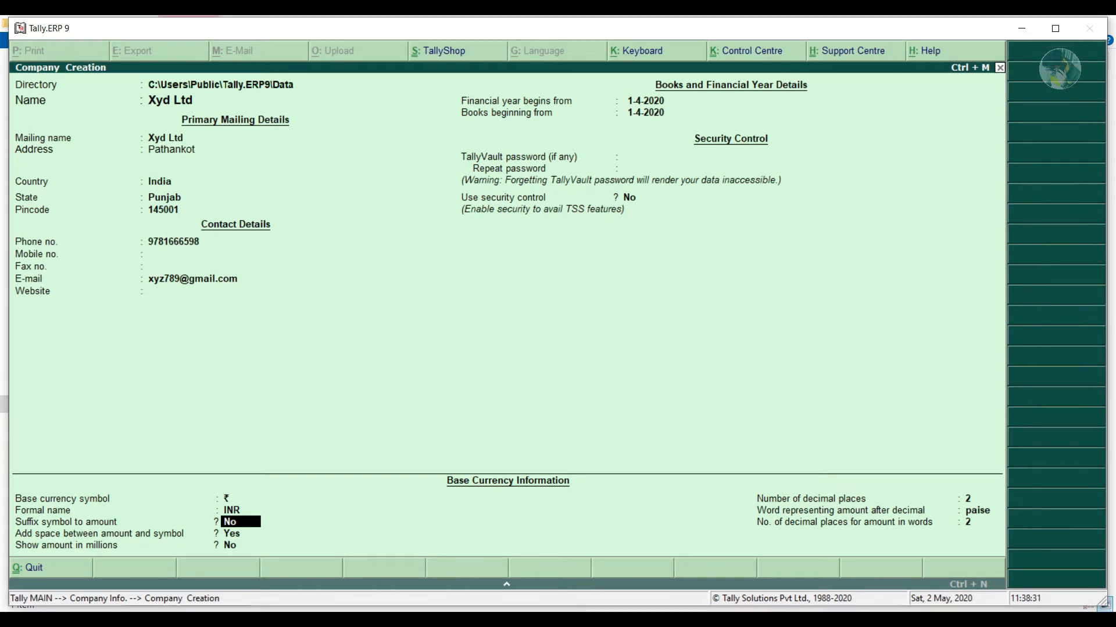
key(Return)
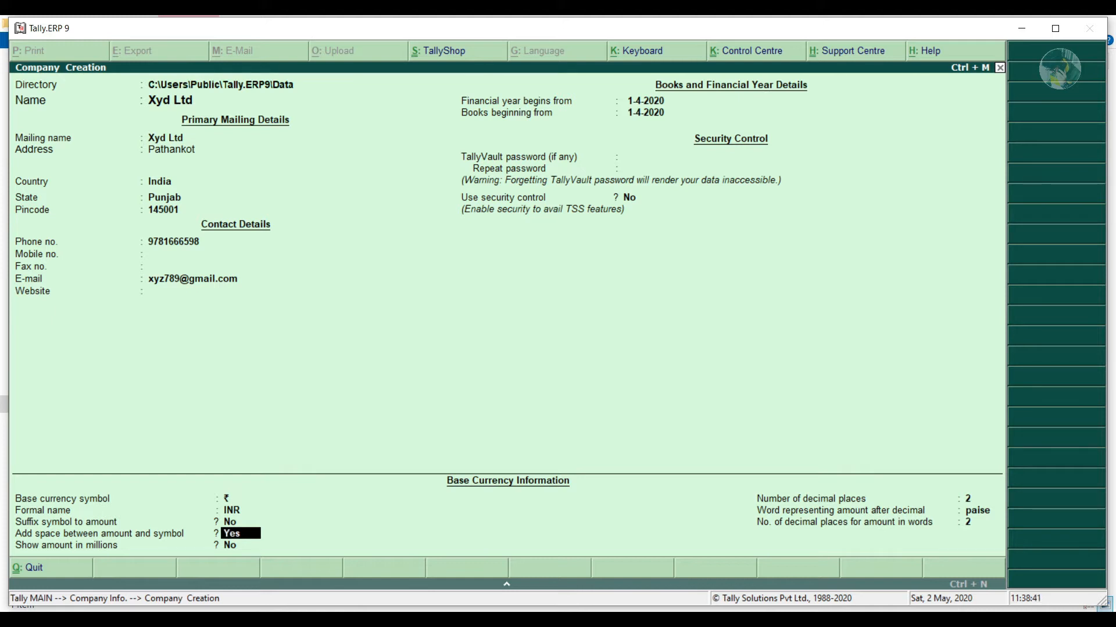
text(no)
key(Return)
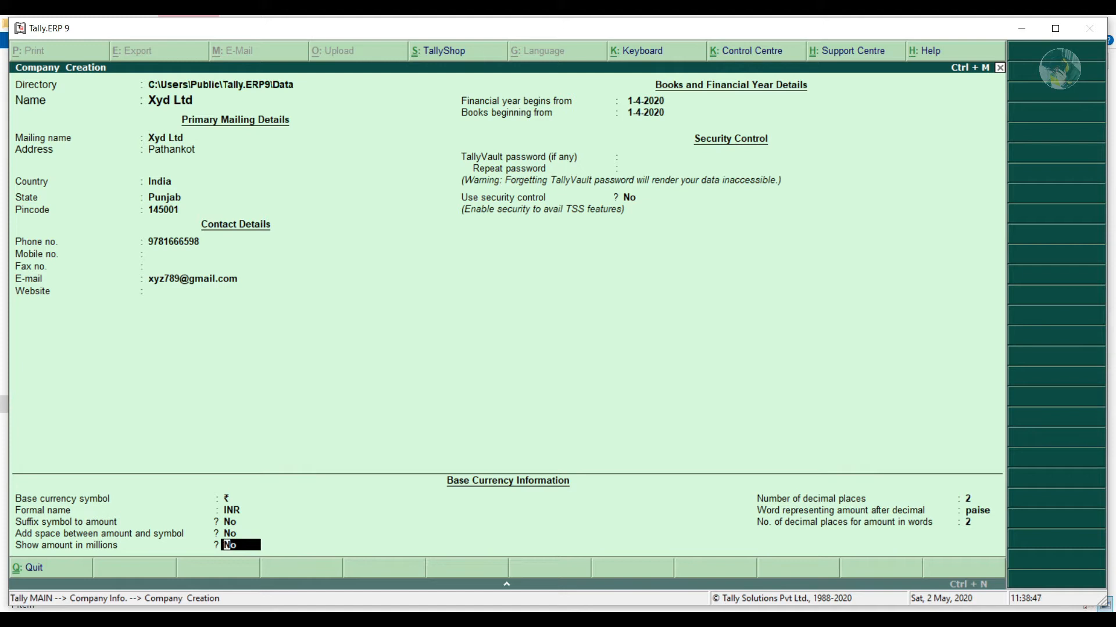
key(Return)
key(ctrl+a)
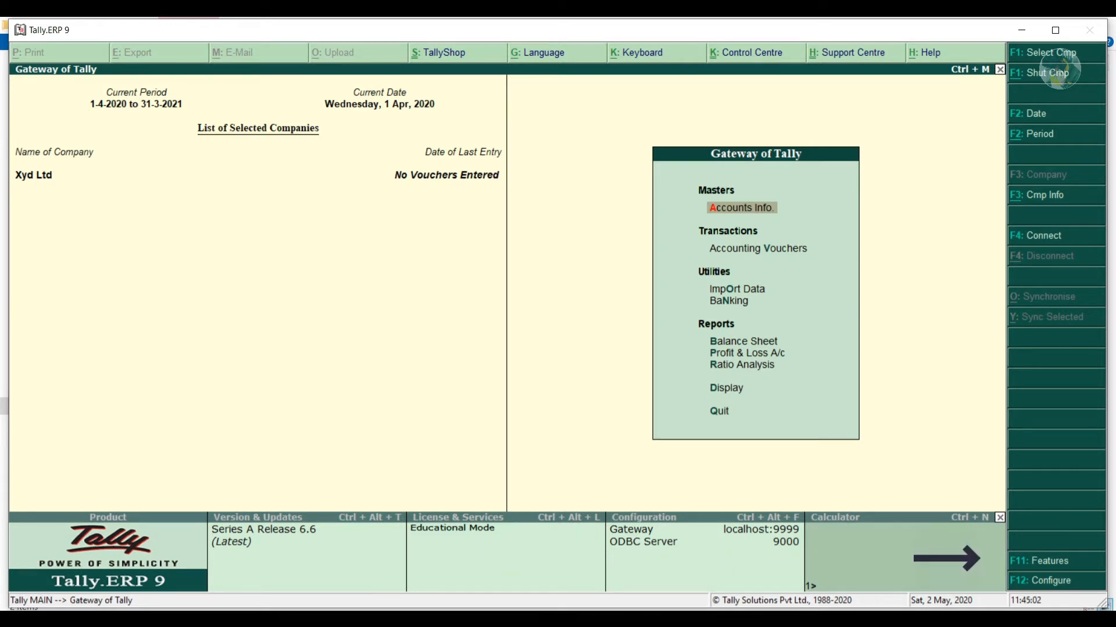
key(F11)
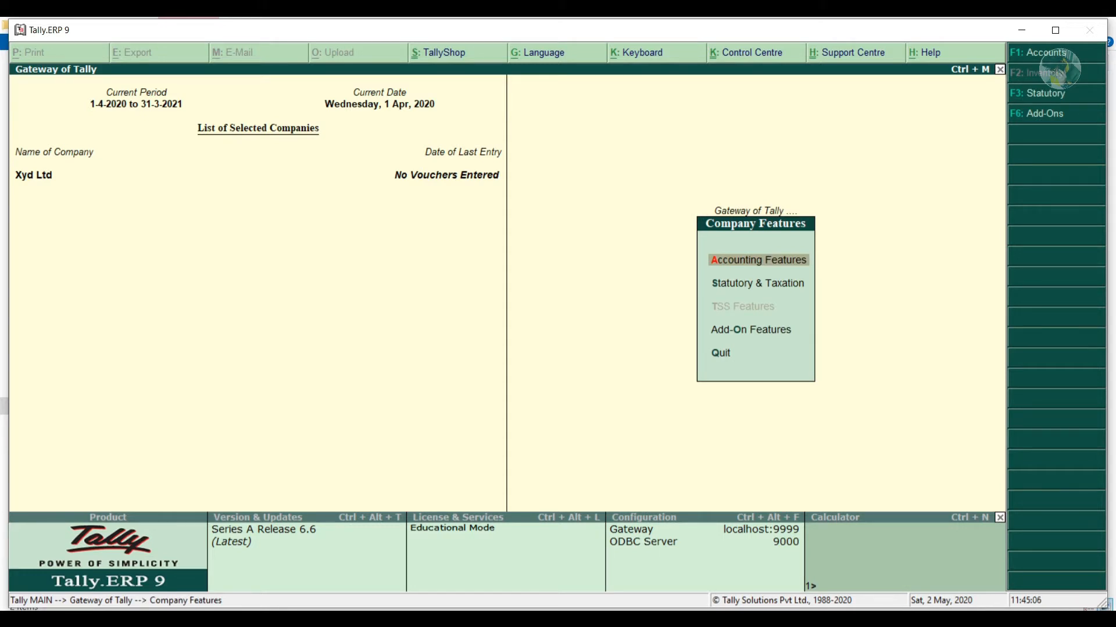
key(Return)
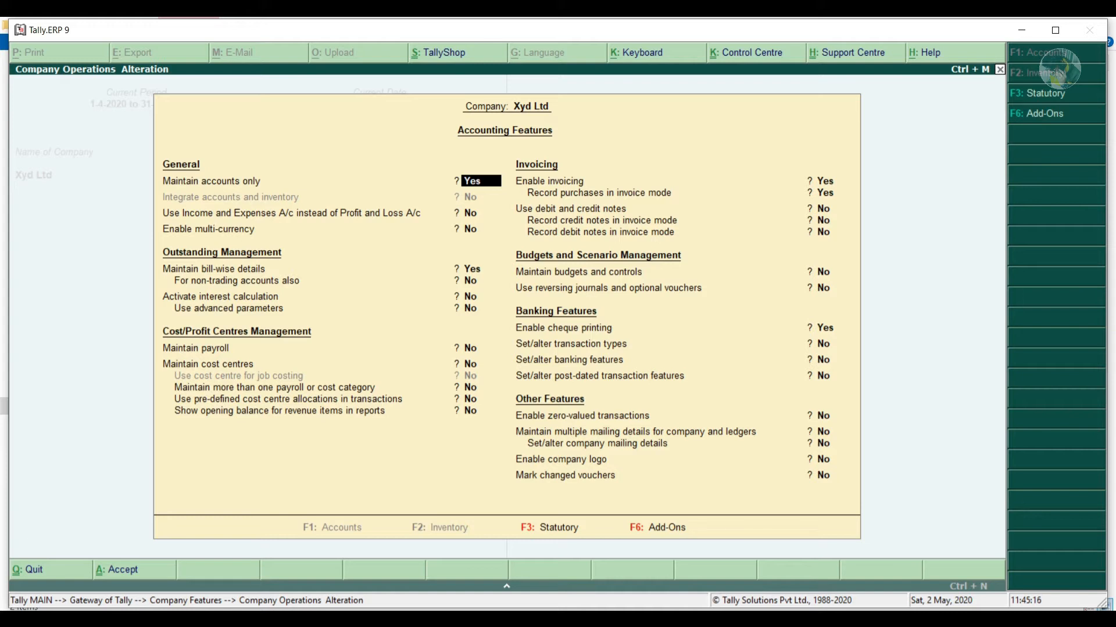
key(Down)
key(Down)
key(Down)
key(Down)
key(Down)
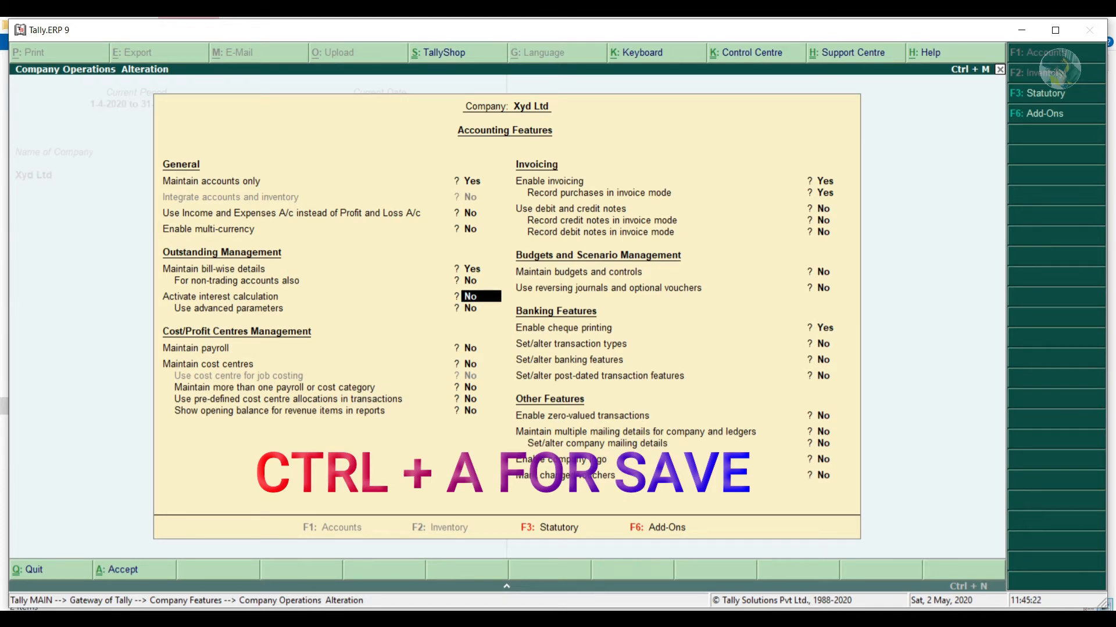
key(ctrl+a)
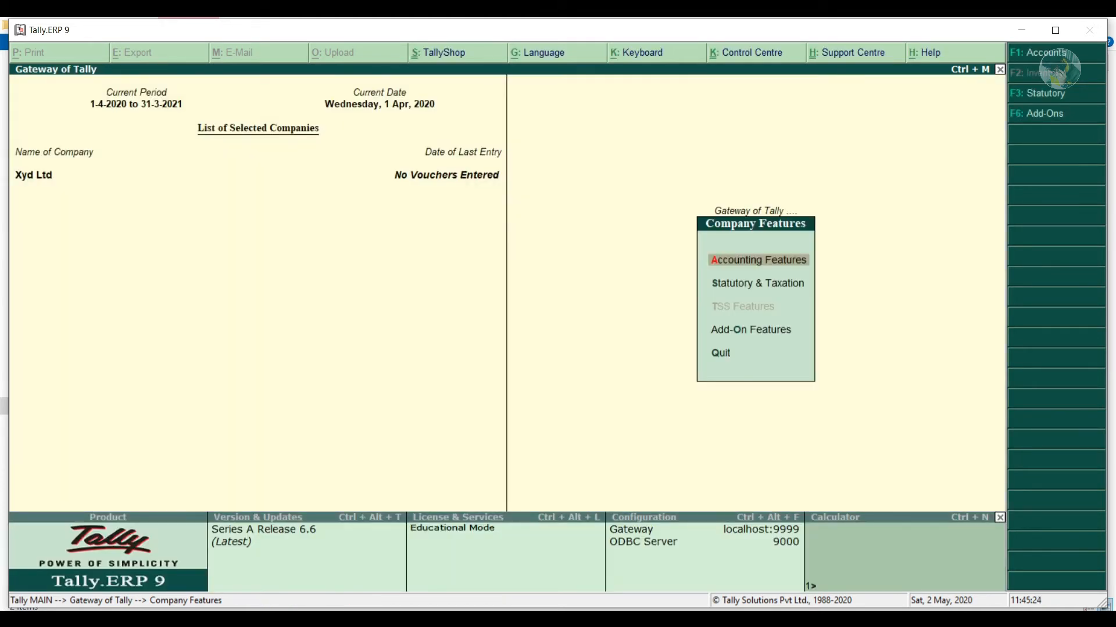
key(Escape)
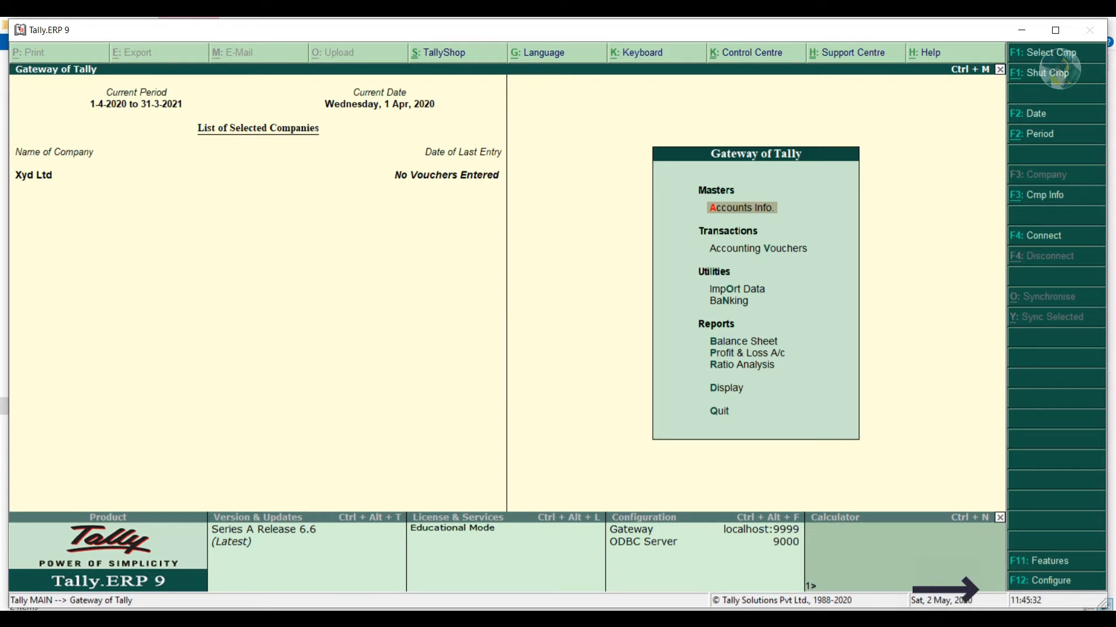
Set voucher entry to use Cr/Dr instead of To/By and accept the configuration.
key(F12)
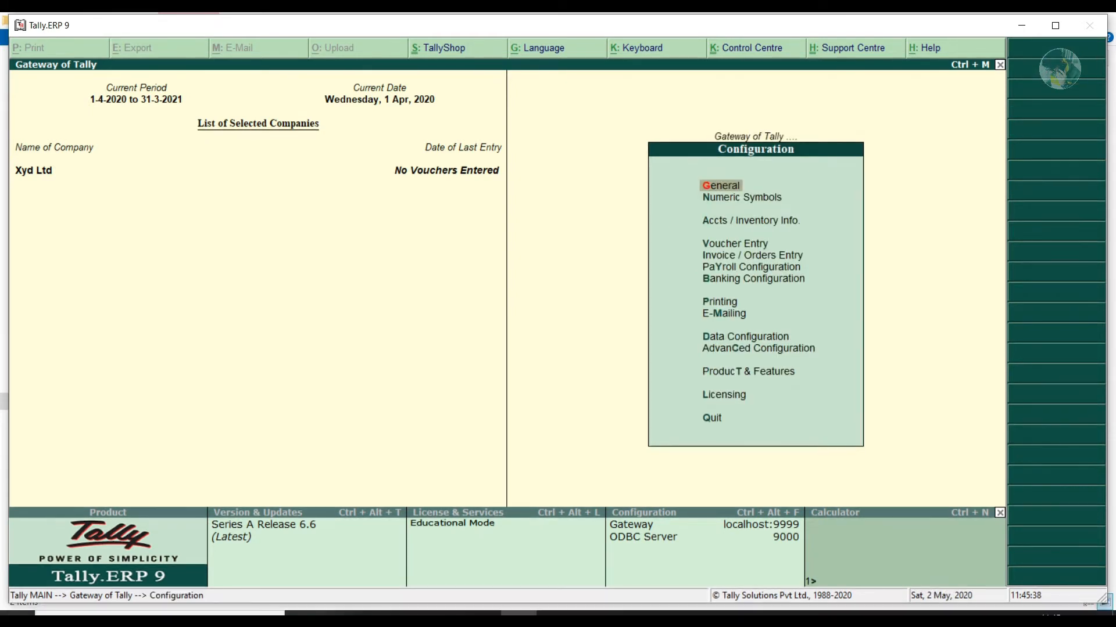
key(Down)
key(Down)
key(Down)
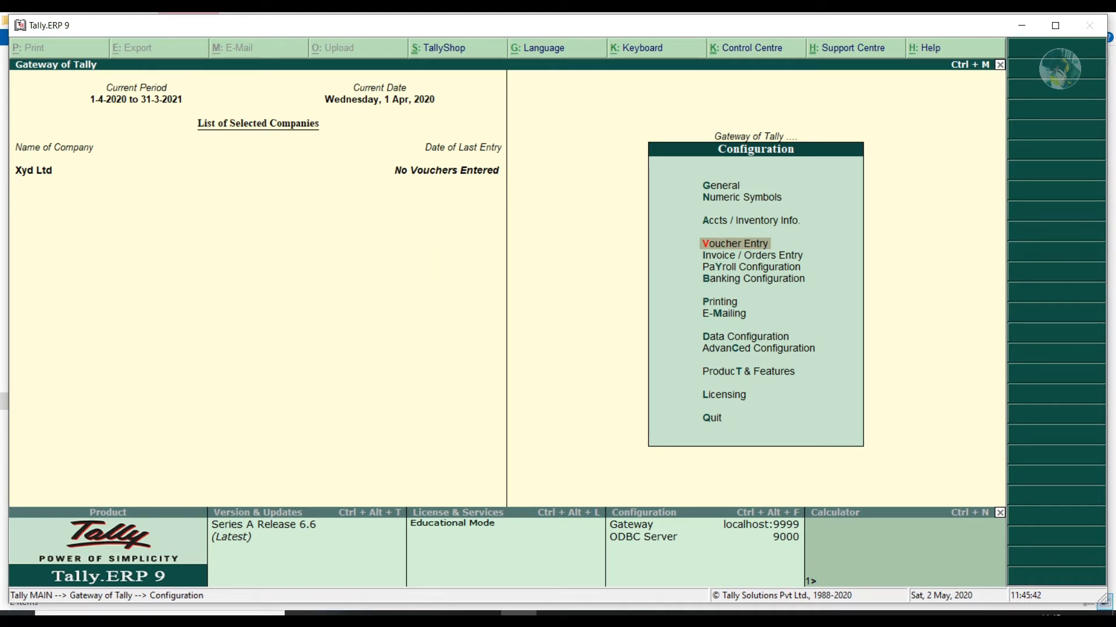
key(Return)
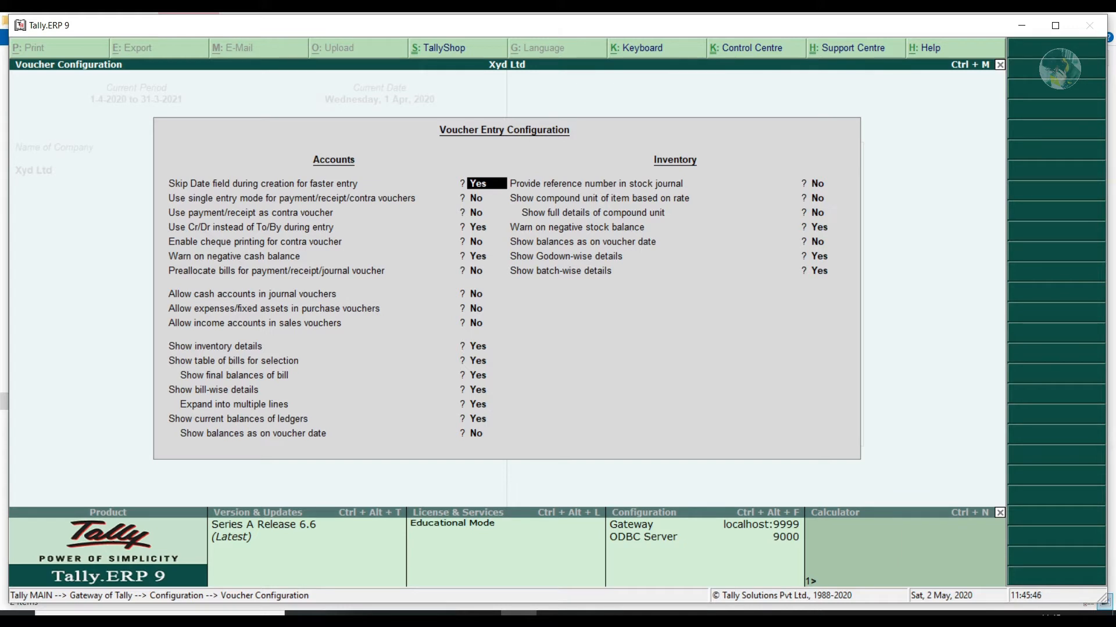
key(Down)
key(Down)
key(Down)
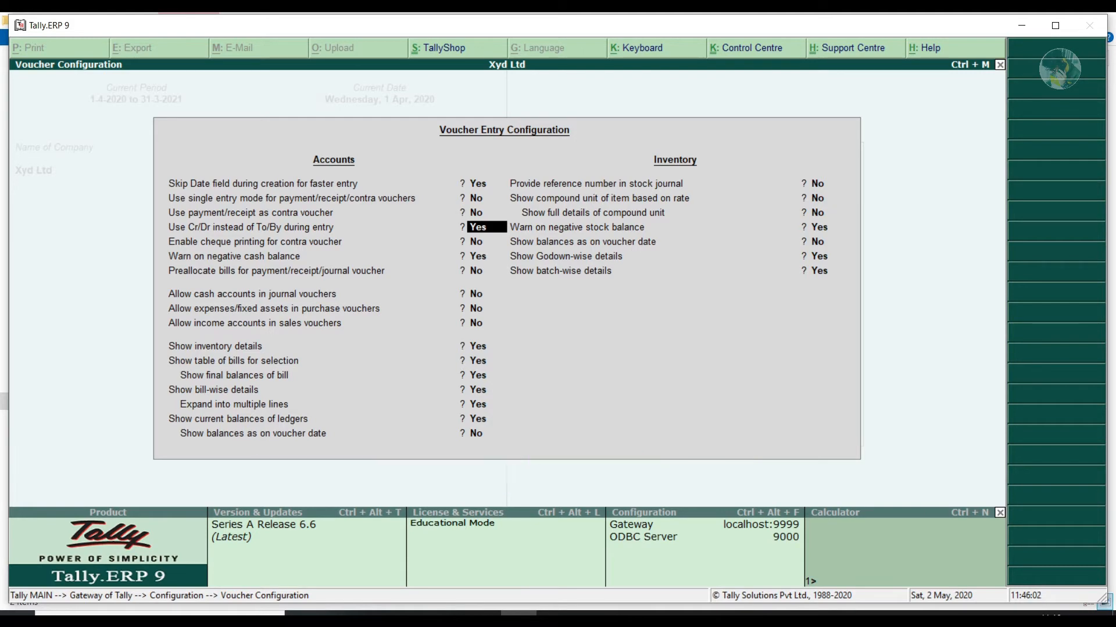
key(ctrl+a)
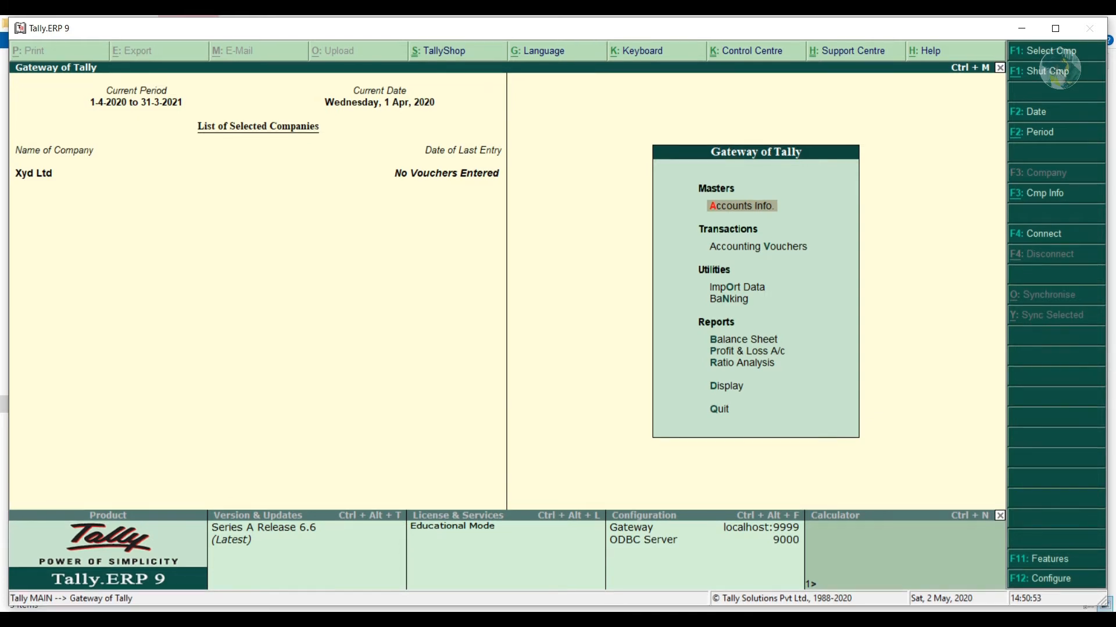
Create and save the owner's ledger under Capital Account, then quit the blank ledger form.
key(Return)
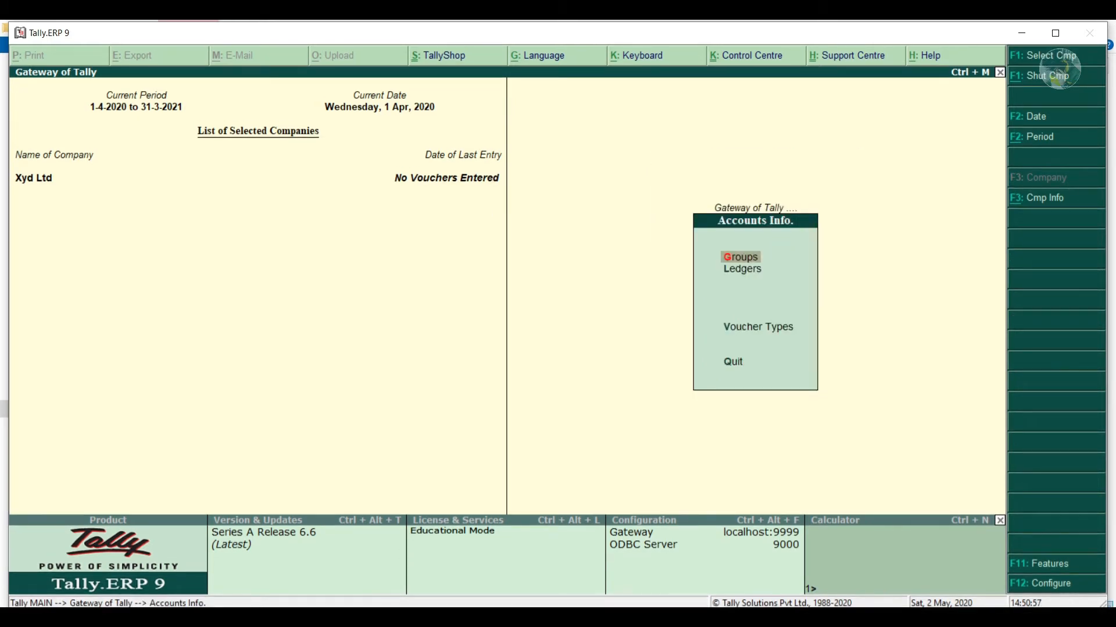
key(Down)
key(Return)
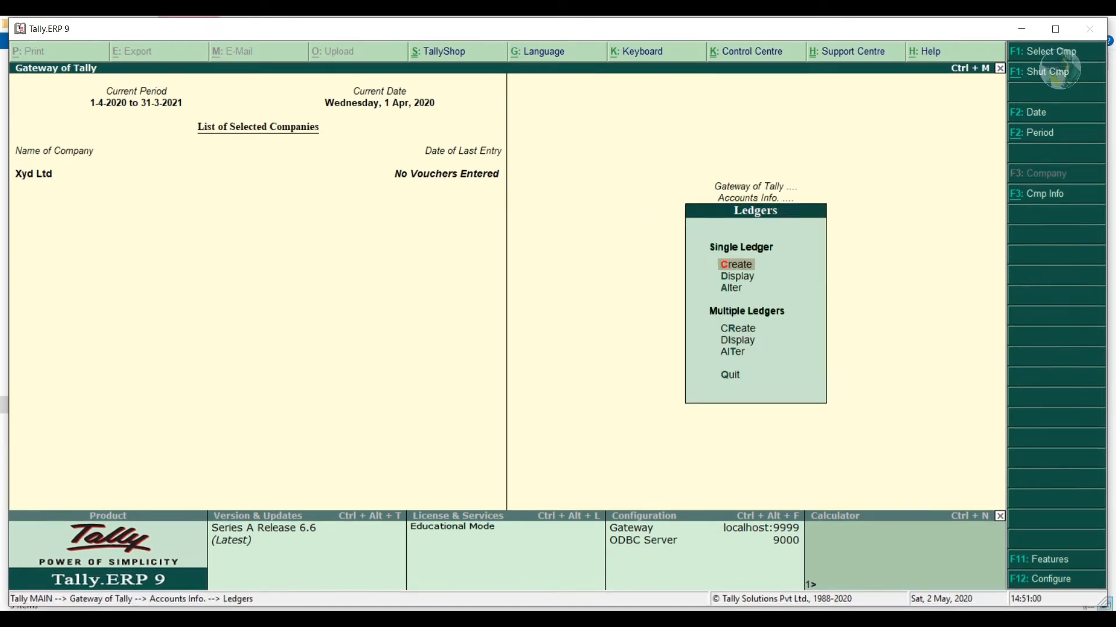
key(Return)
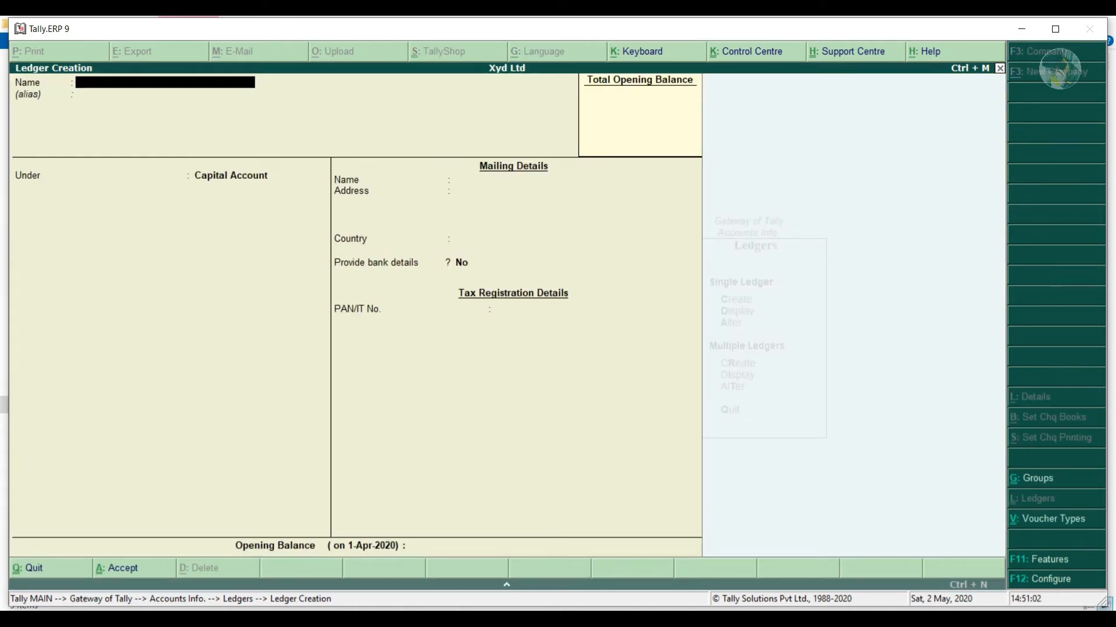
text(Mr Sharma)
key(Return)
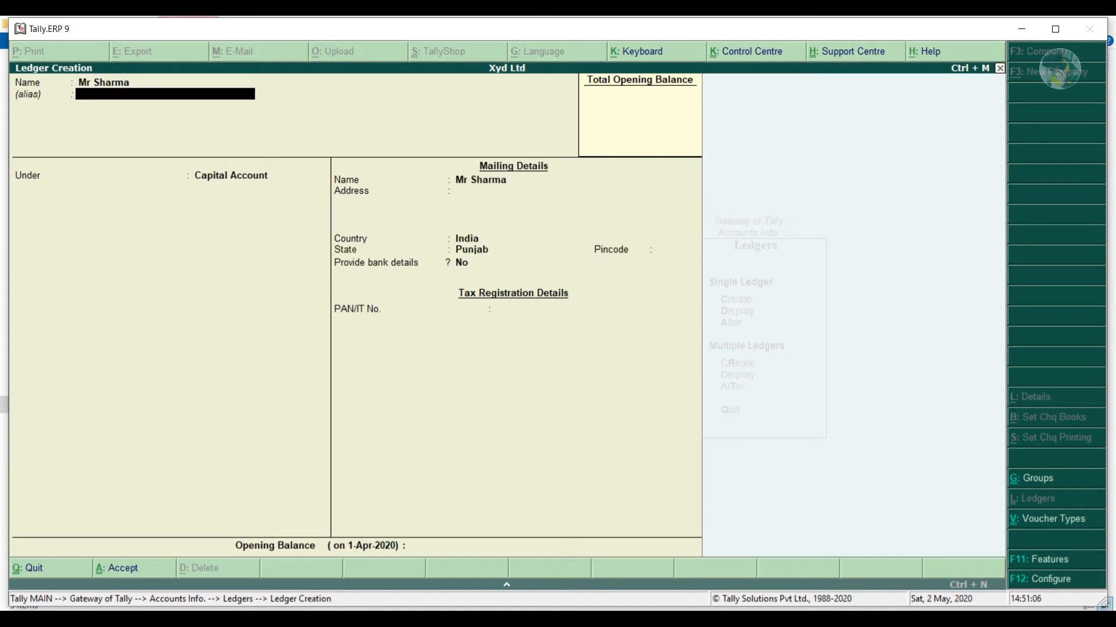
key(Return)
key(Return)
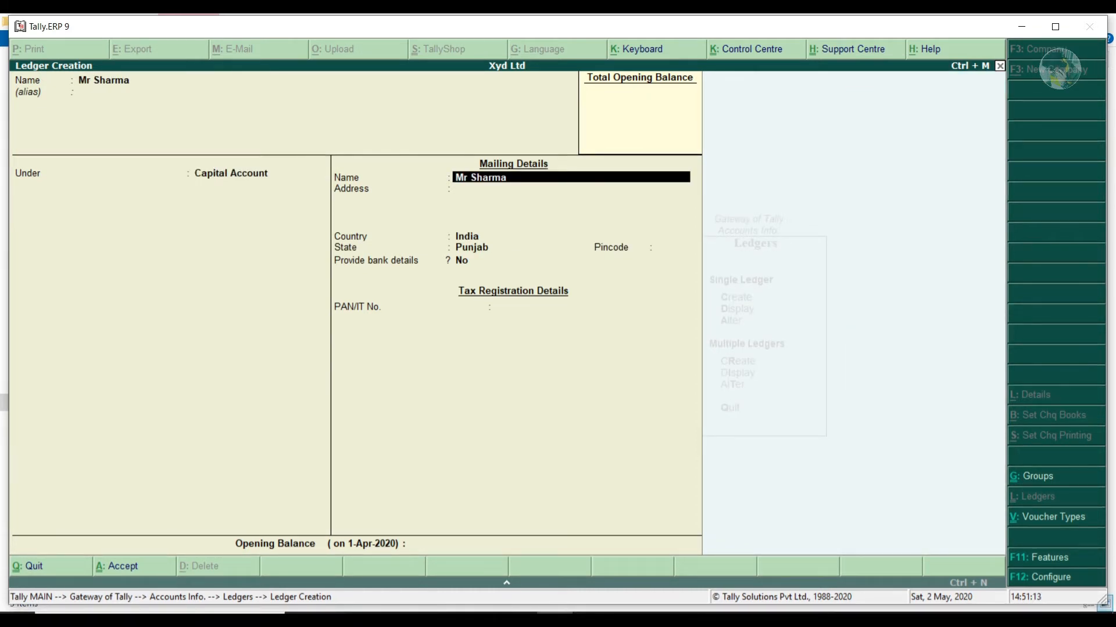
key(Return)
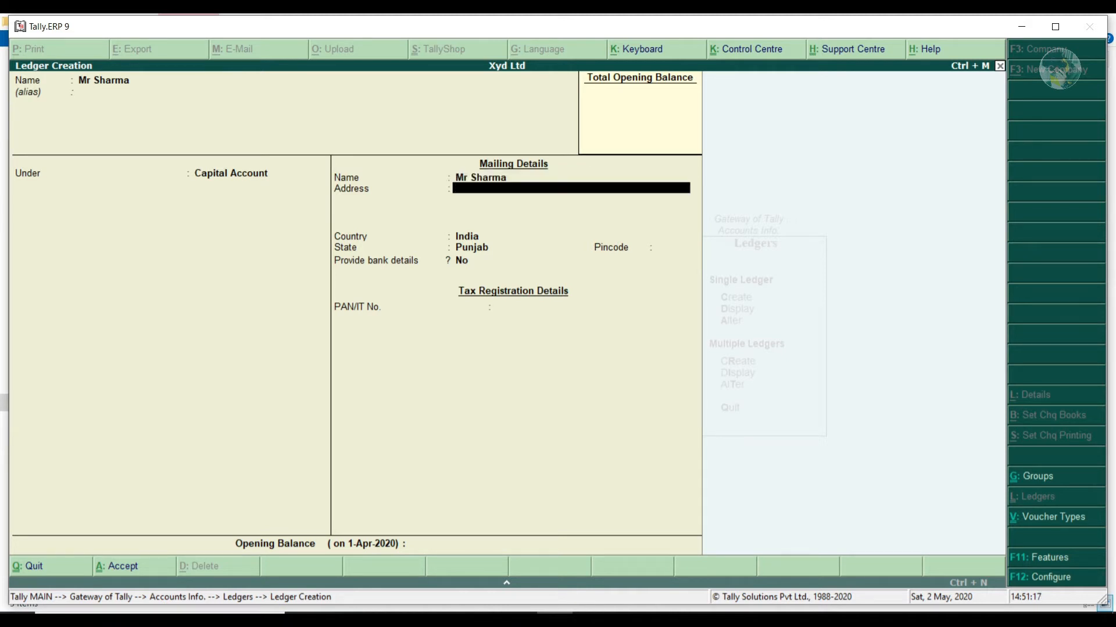
key(Return)
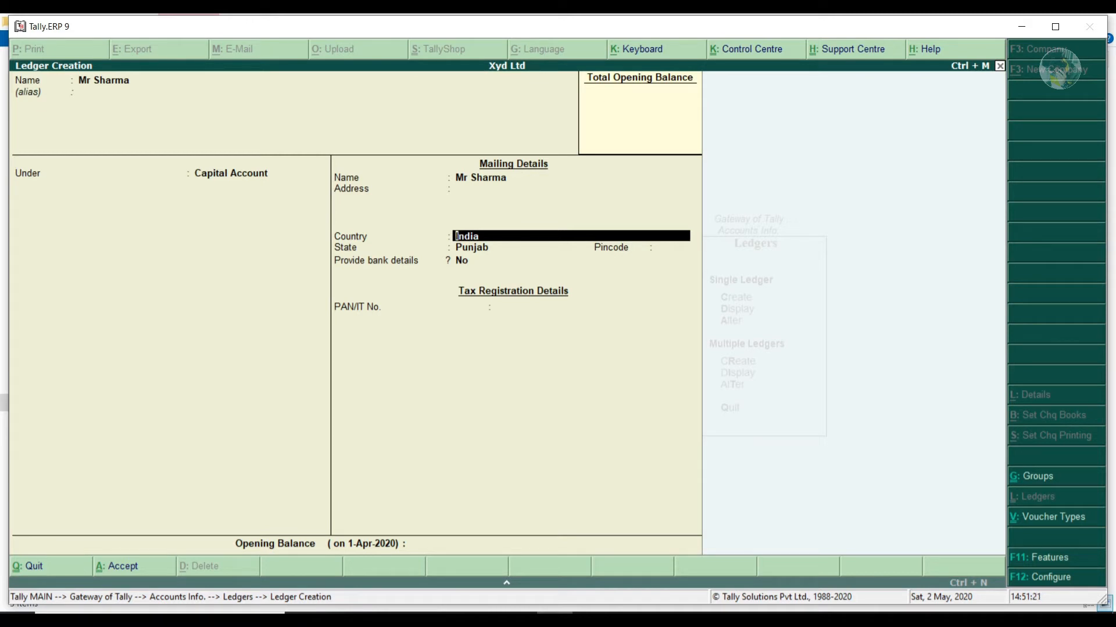
key(ctrl+a)
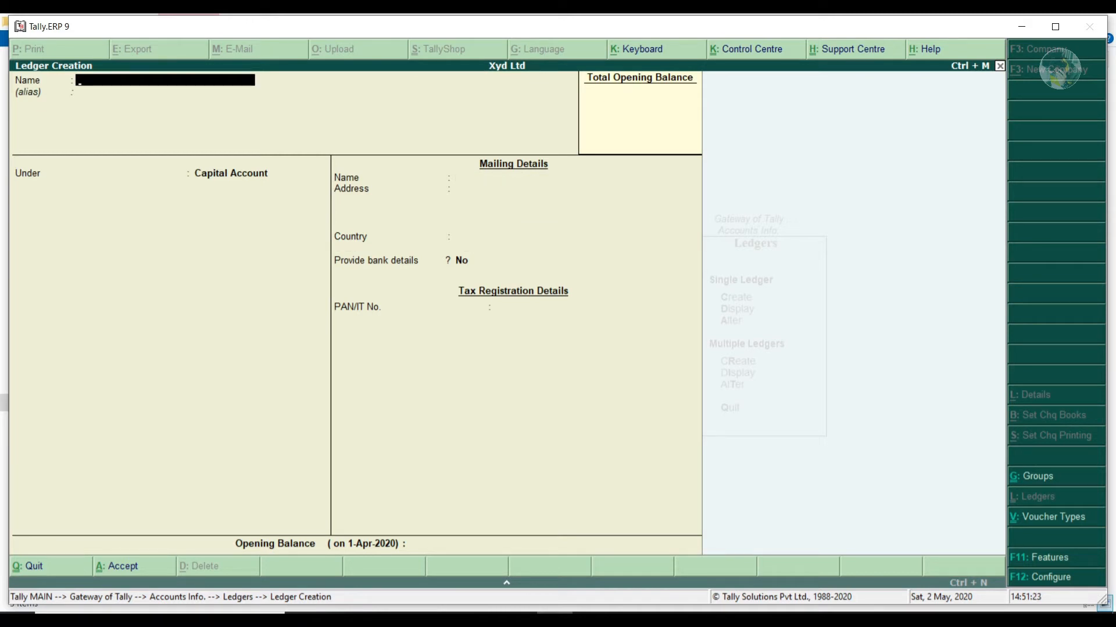
key(Escape)
key(y)
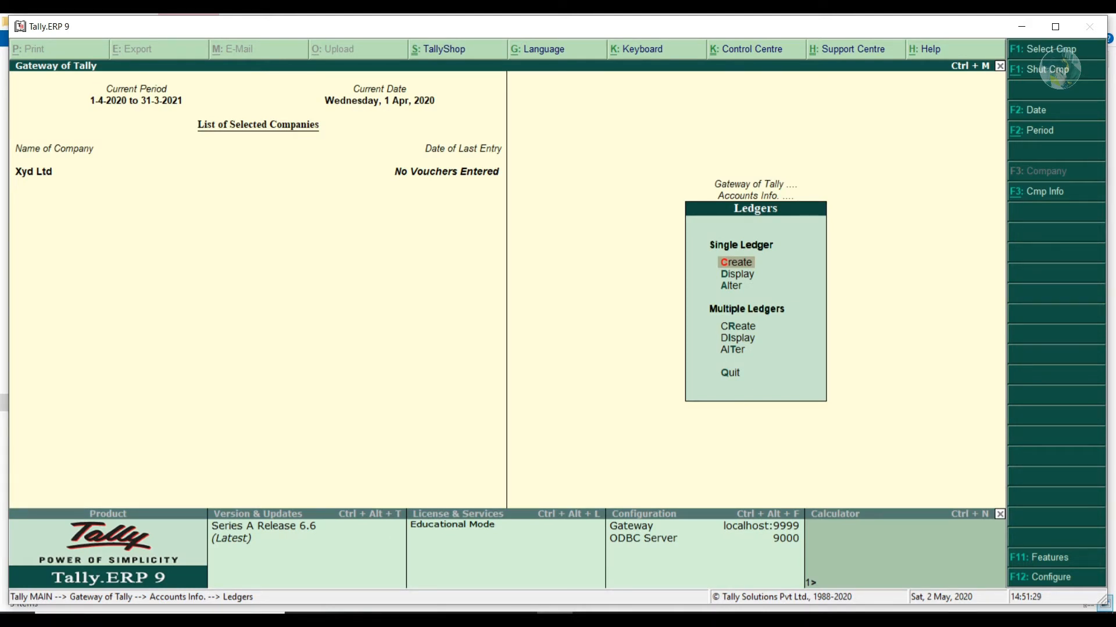
View the List of Ledgers, then back out to the Gateway of Tally.
key(Down)
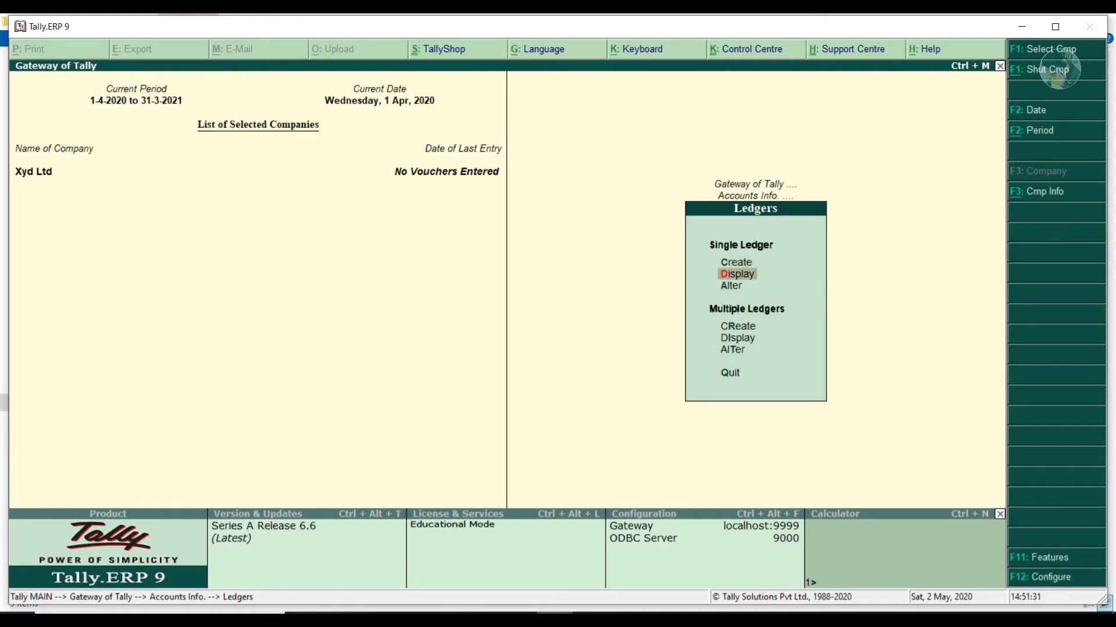
key(Return)
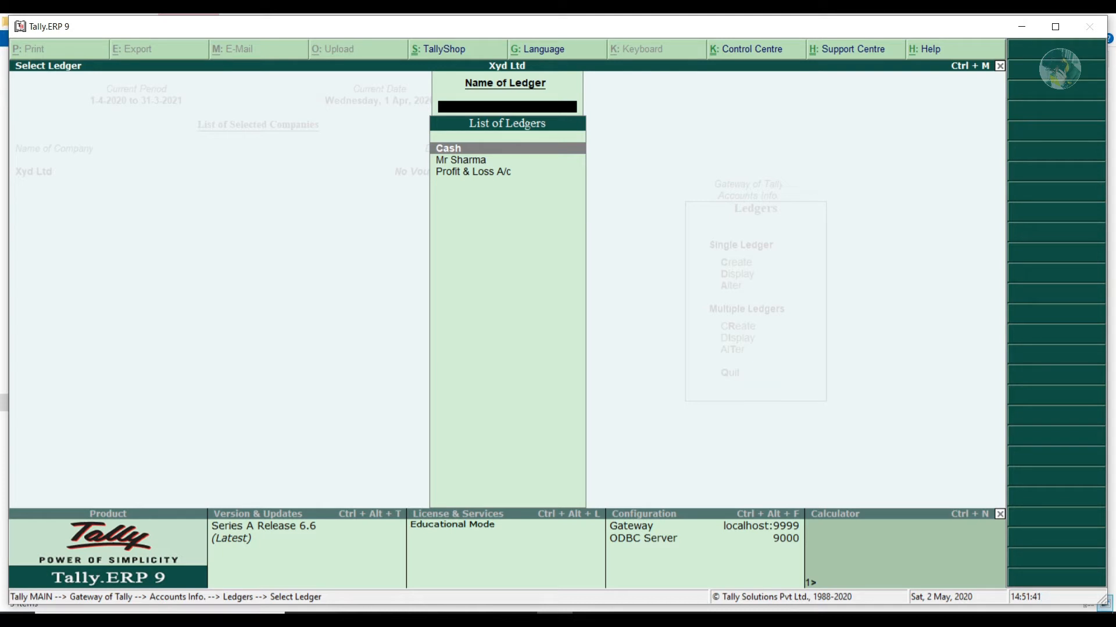
key(Escape)
key(Escape)
key(Escape)
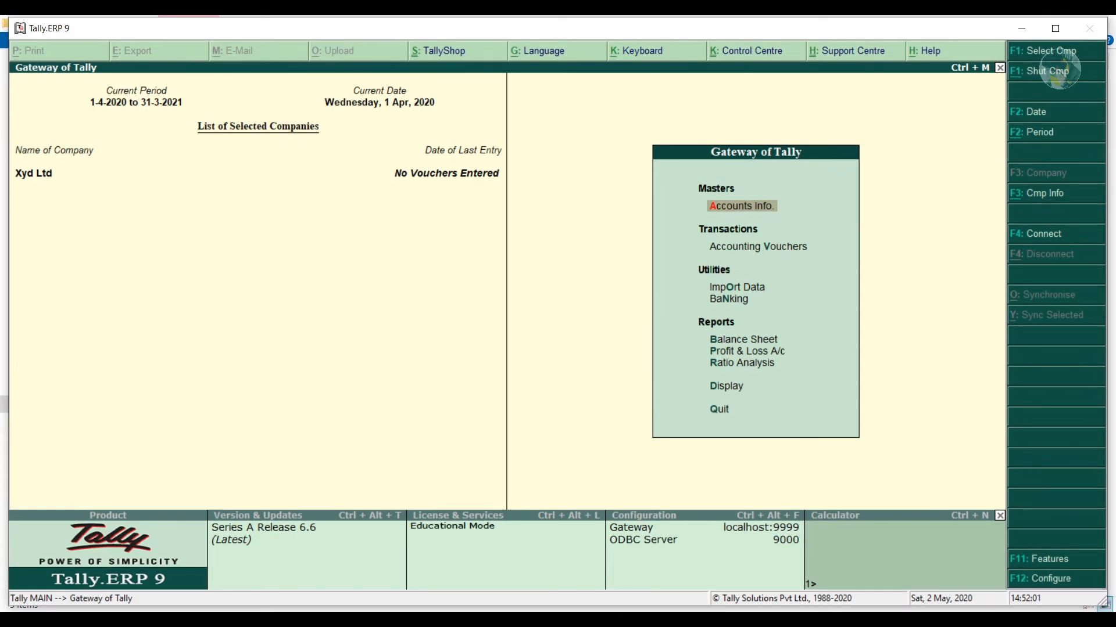
Open Accounting Vouchers from the Gateway of Tally.
key(Down)
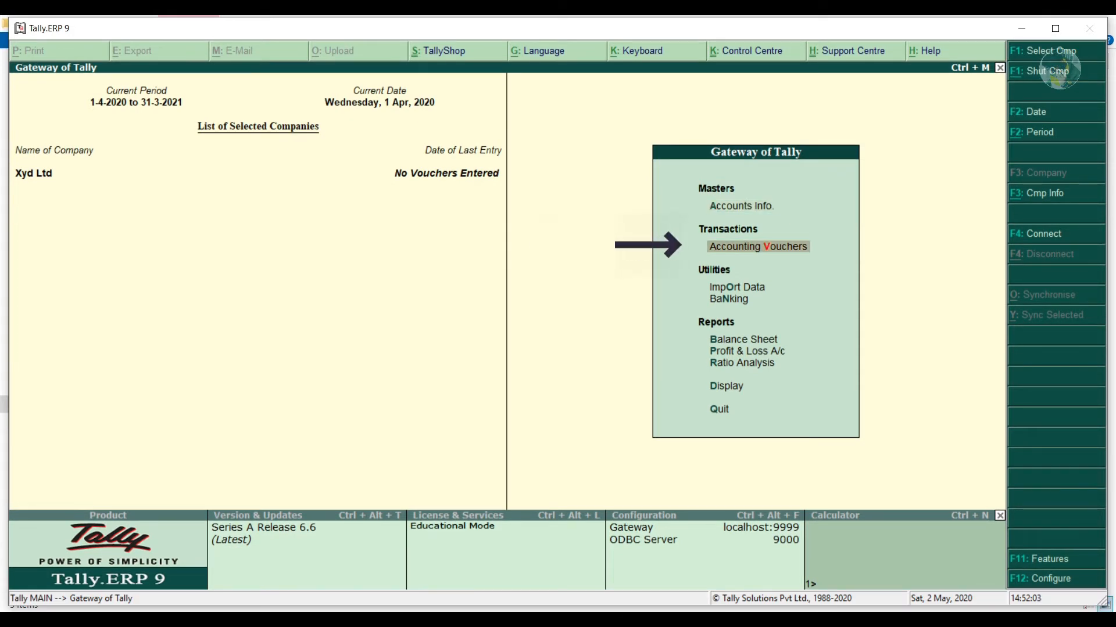
key(Return)
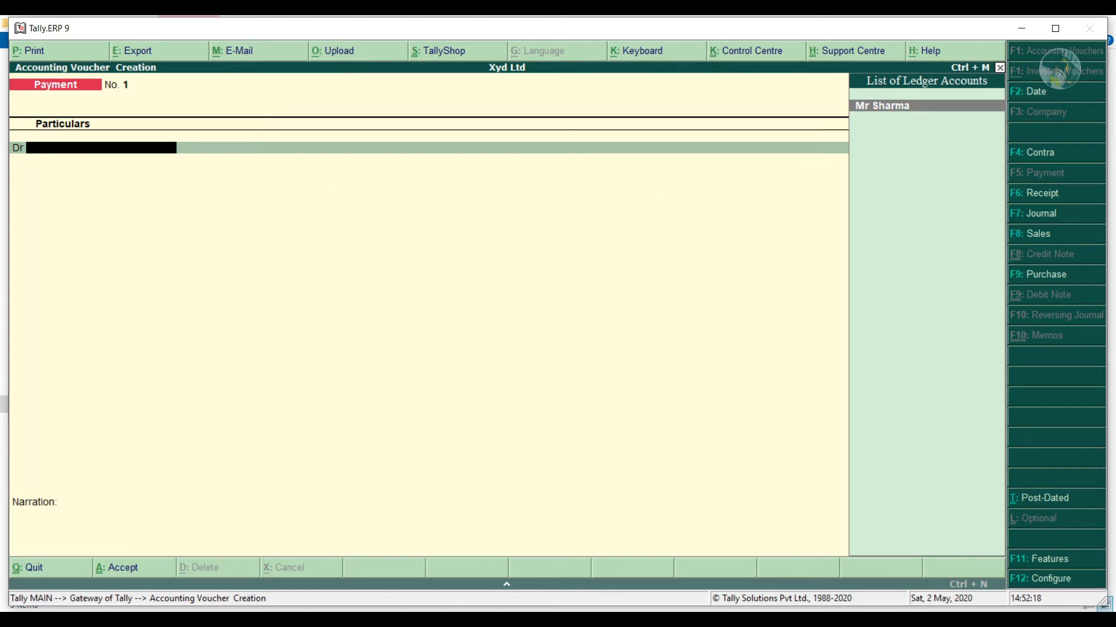
Save a Receipt crediting the owner's capital 1,80,000 to Cash, narrated 'start business with 180000'.
key(F6)
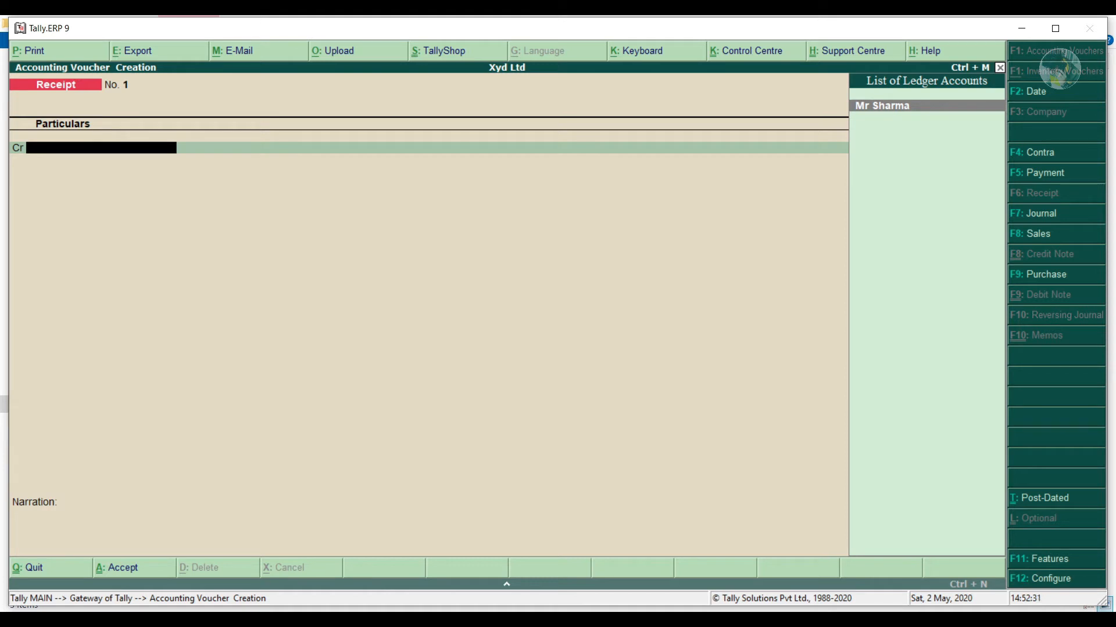
key(Return)
text(180000)
key(Return)
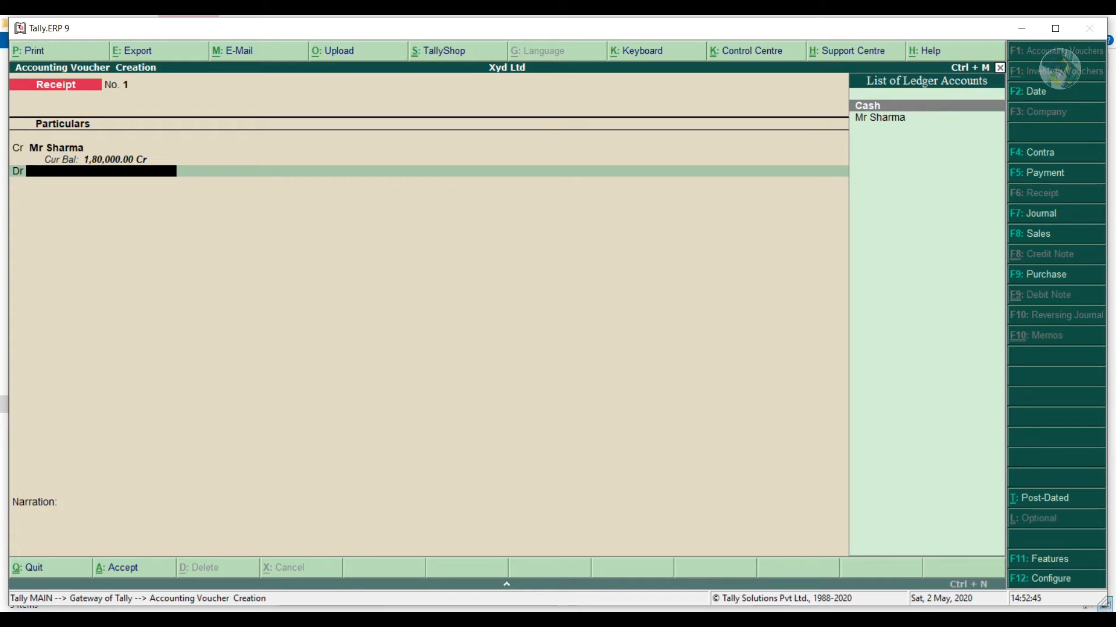
key(Return)
key(Return)
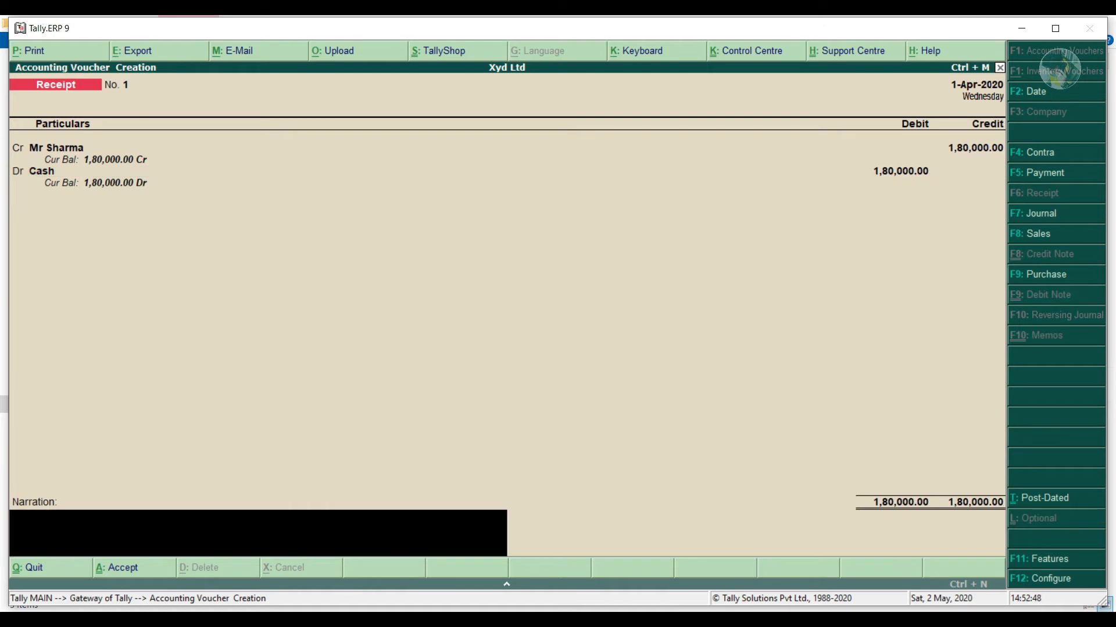
text(start business with 180000)
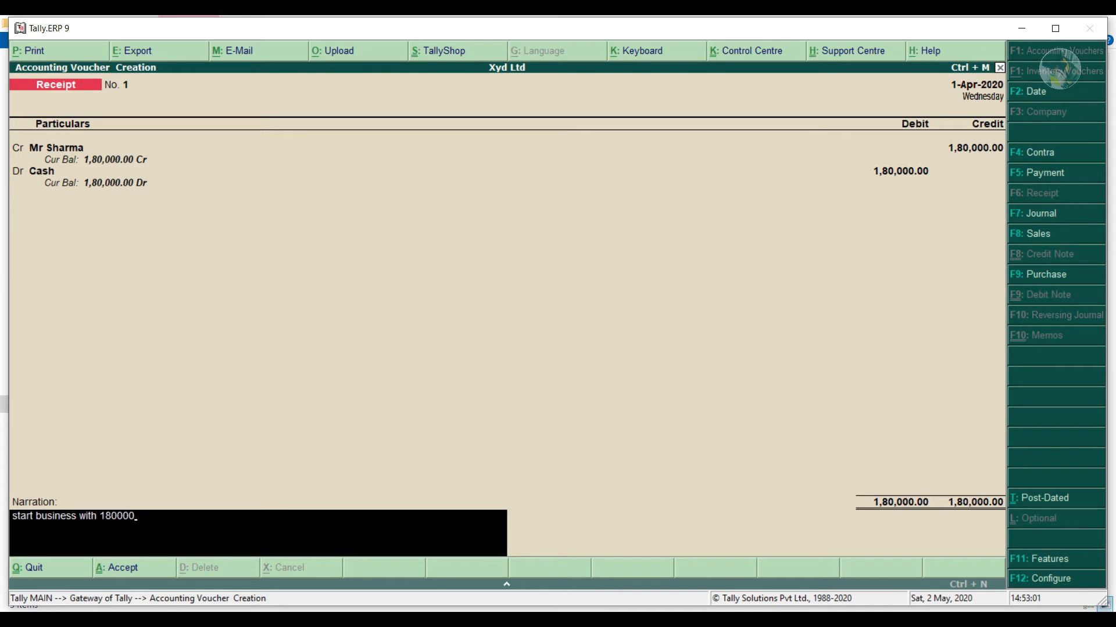
key(Return)
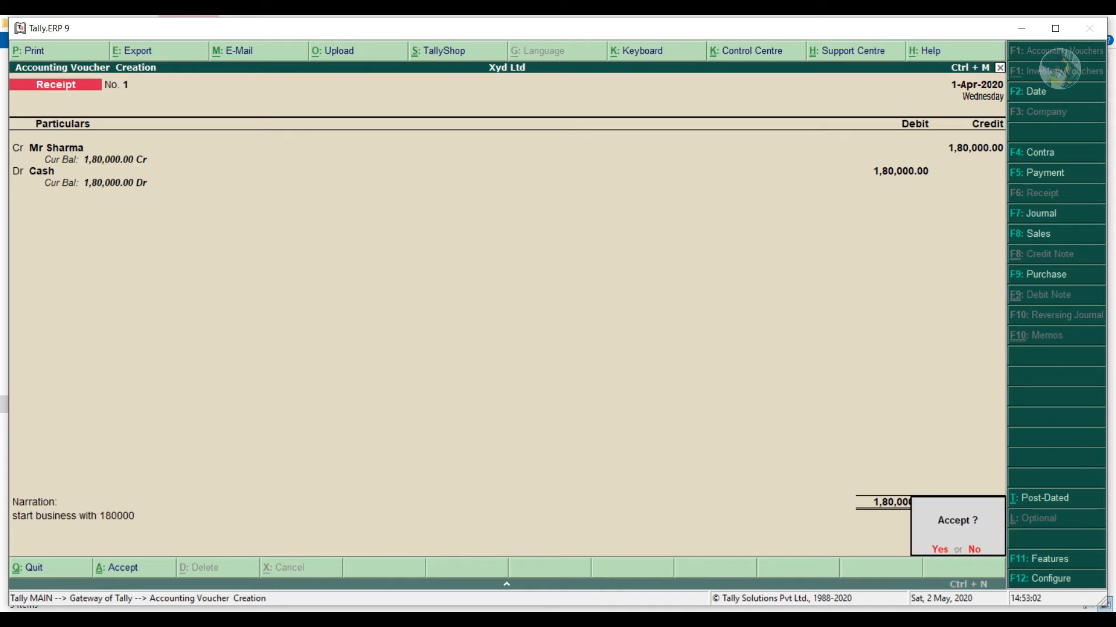
key(Return)
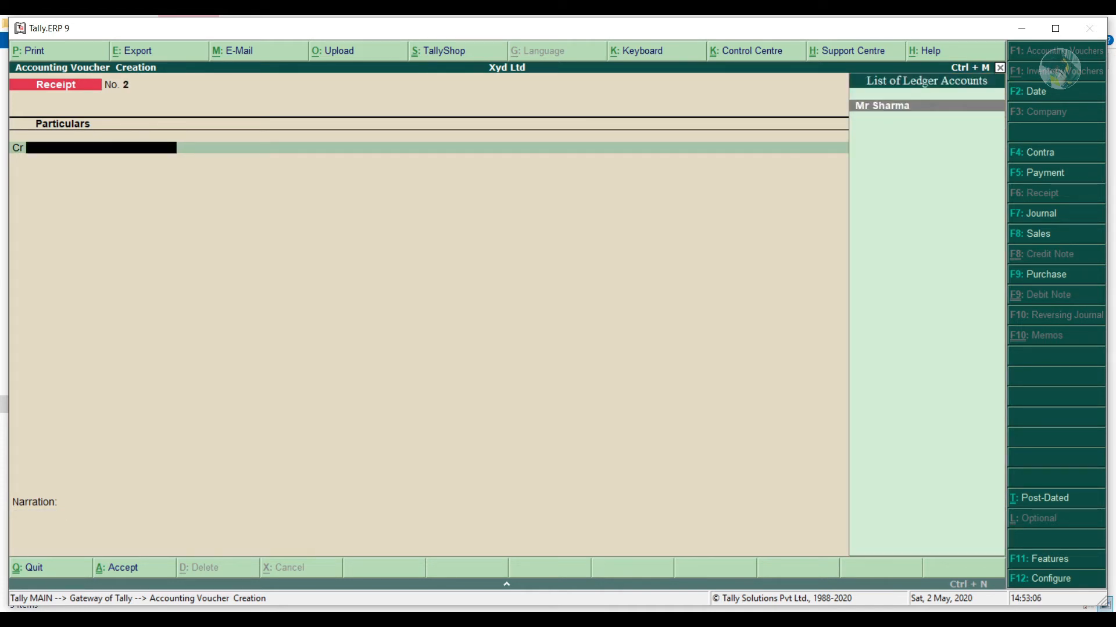
Look back at saved Receipt No. 2, then start a blank Contra voucher No. 1.
key(Page_Up)
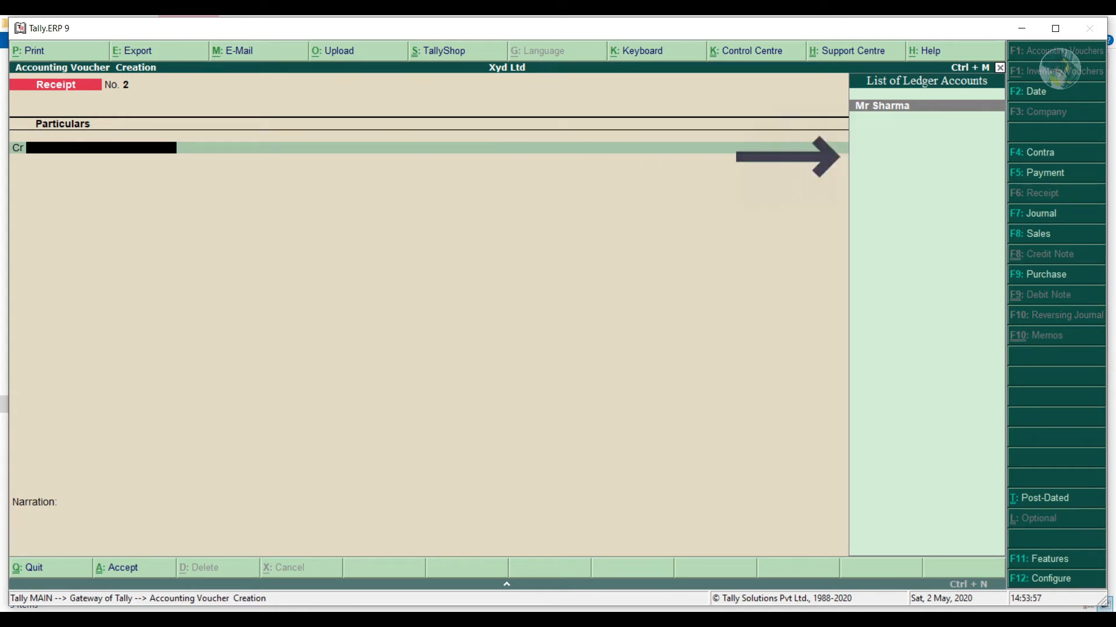
key(F4)
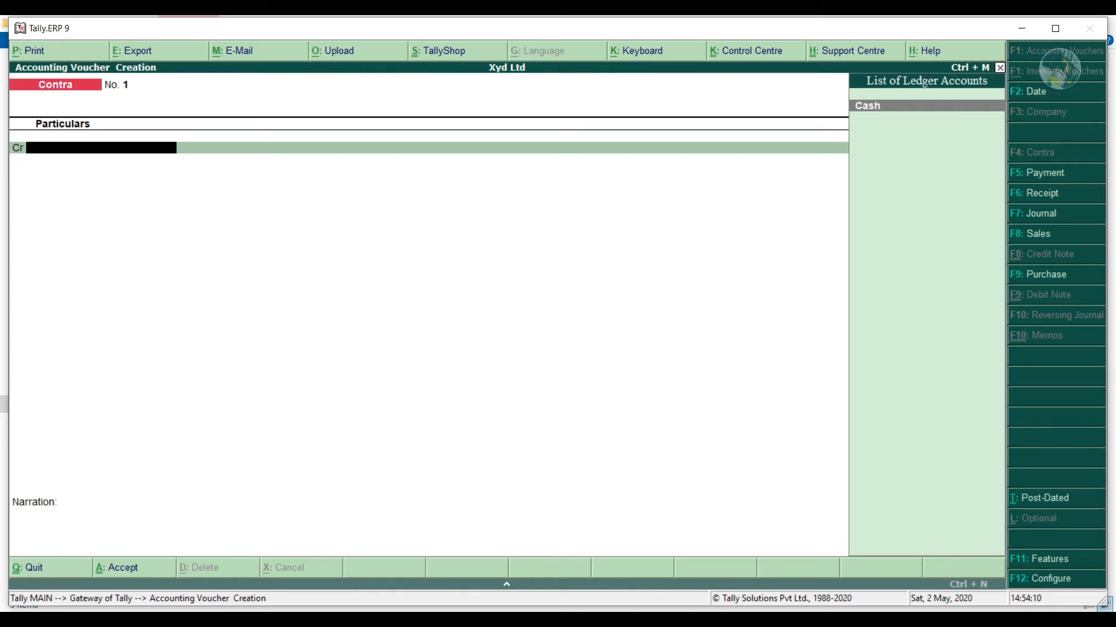
Credit Cash with 55,000 on Contra voucher No. 1.
key(Return)
text(55)
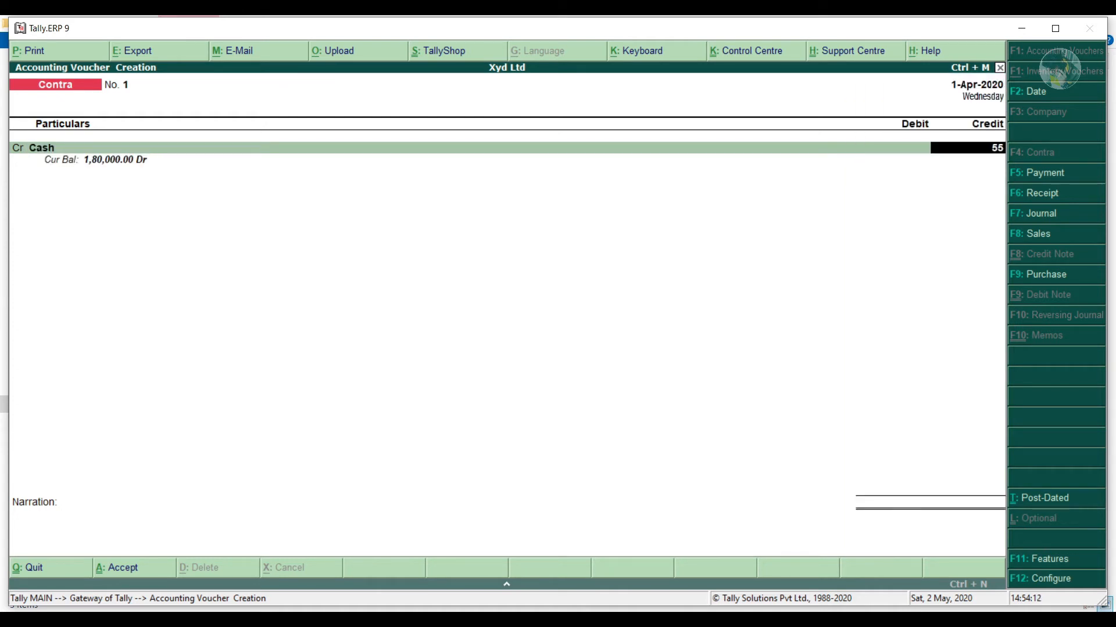
text(,000)
key(Return)
key(Return)
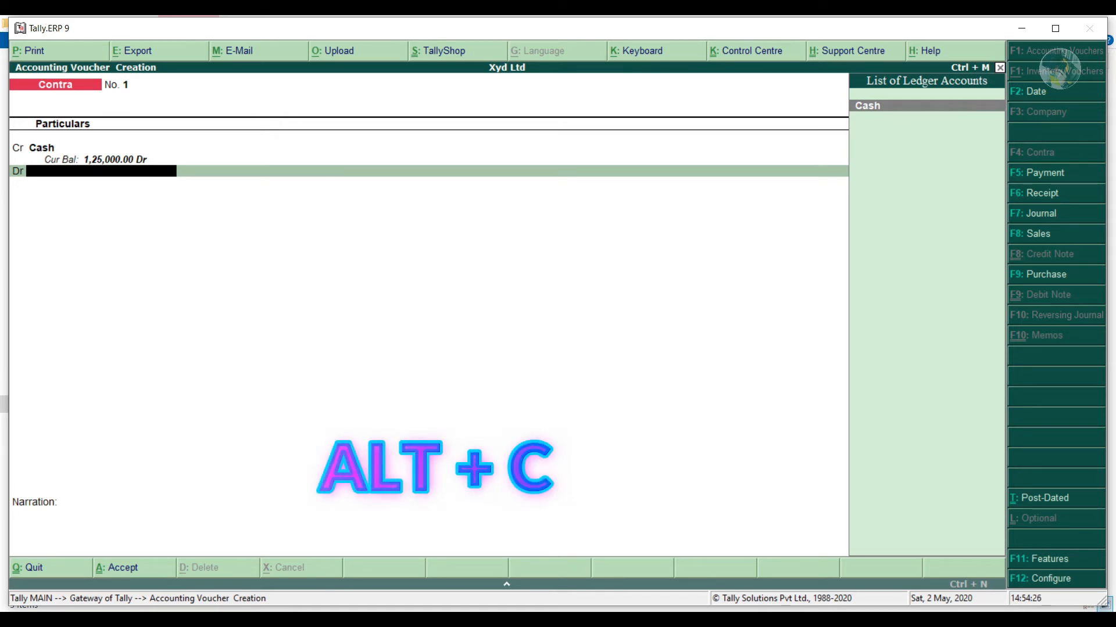
Create a new Bank A/c ledger under the Bank Accounts group.
key(alt+c)
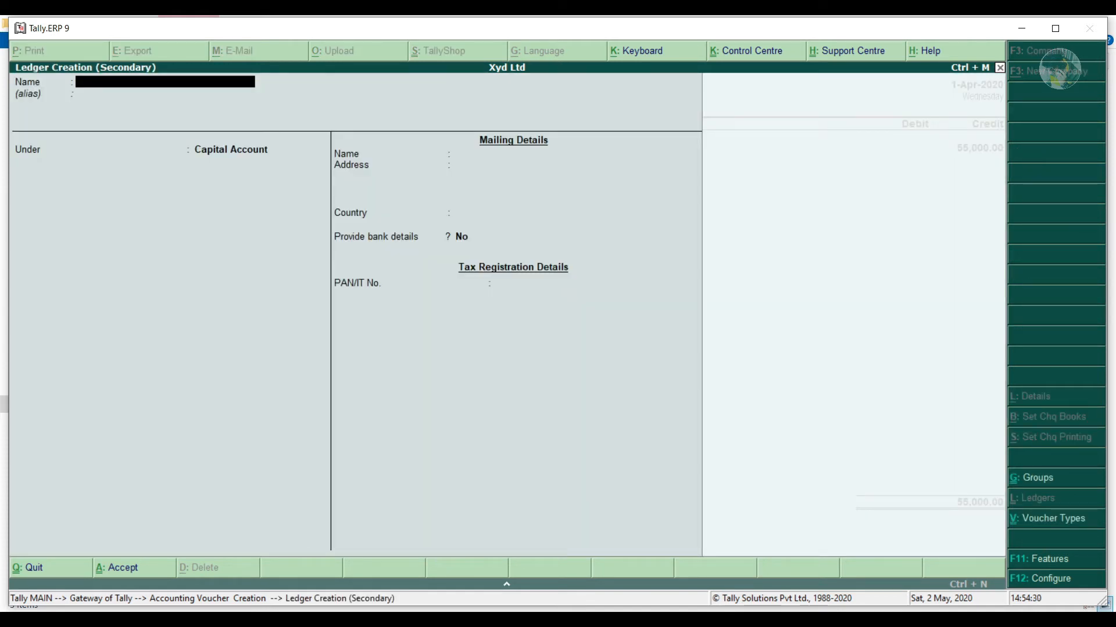
text(Bank A/c)
key(Return)
key(Up)
key(Up)
key(Up)
key(Up)
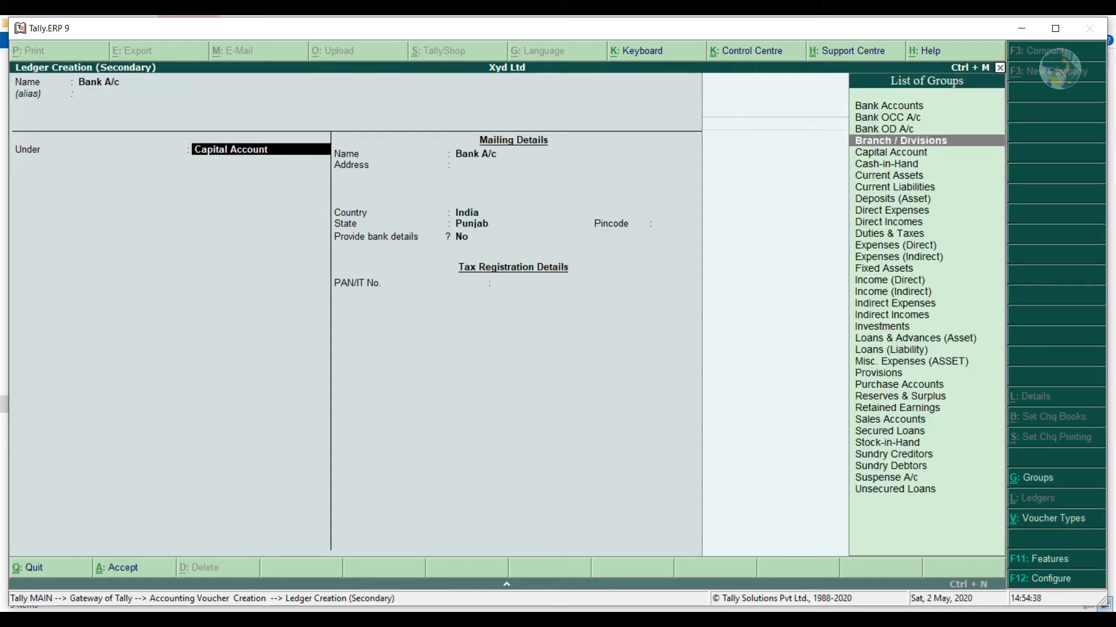
key(Return)
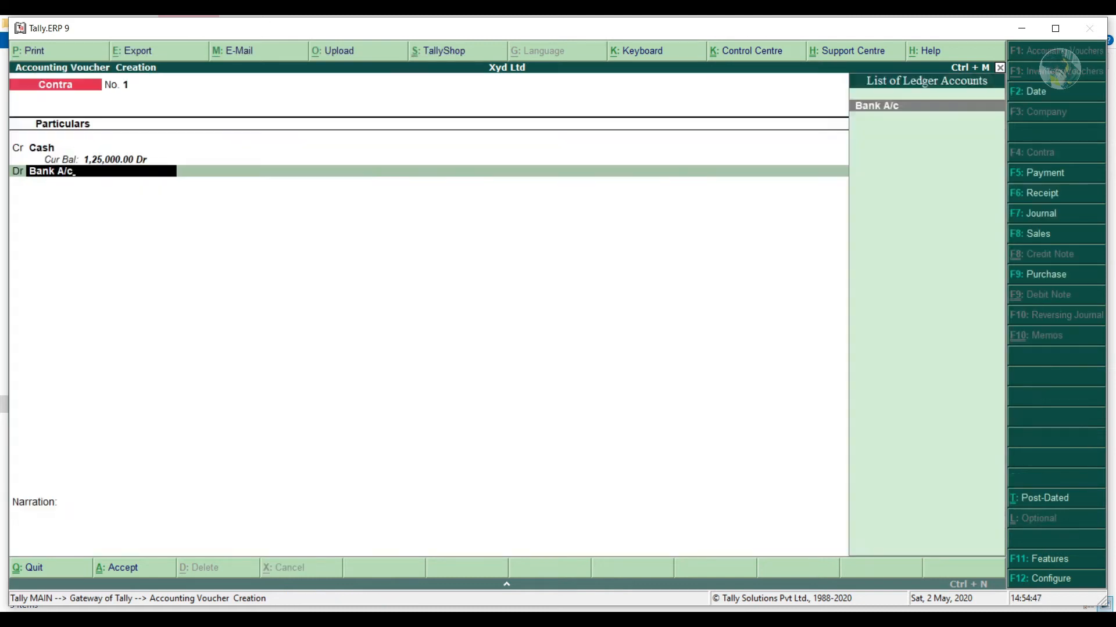
key(ctrl+a)
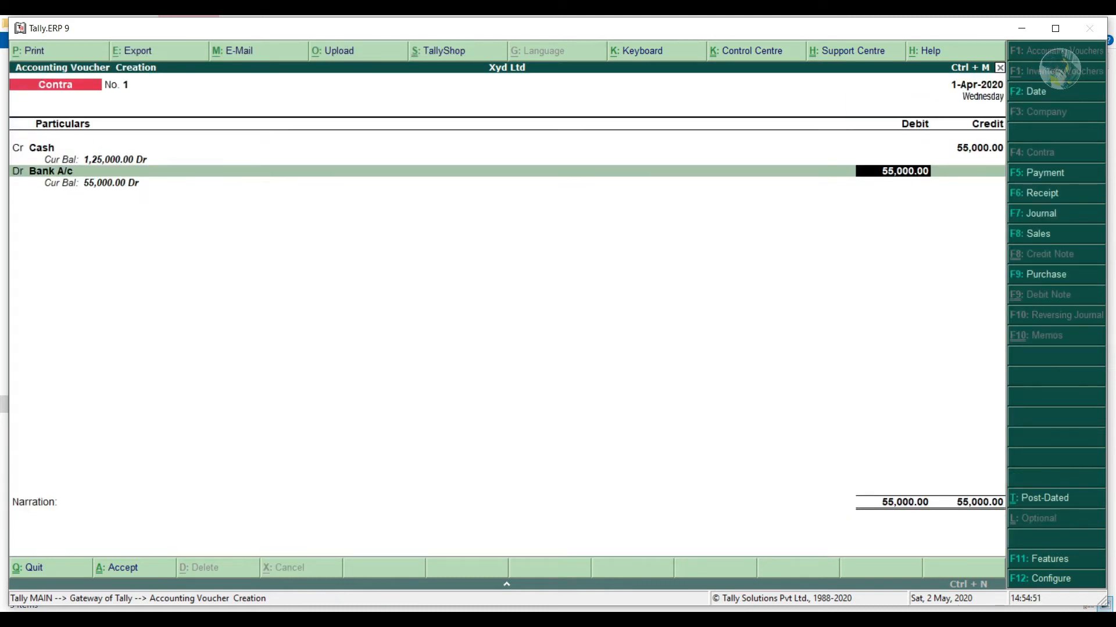
Debit Bank A/c 55,000, narrate 'deposit cash into bank a/c 55000', and save the contra.
key(Return)
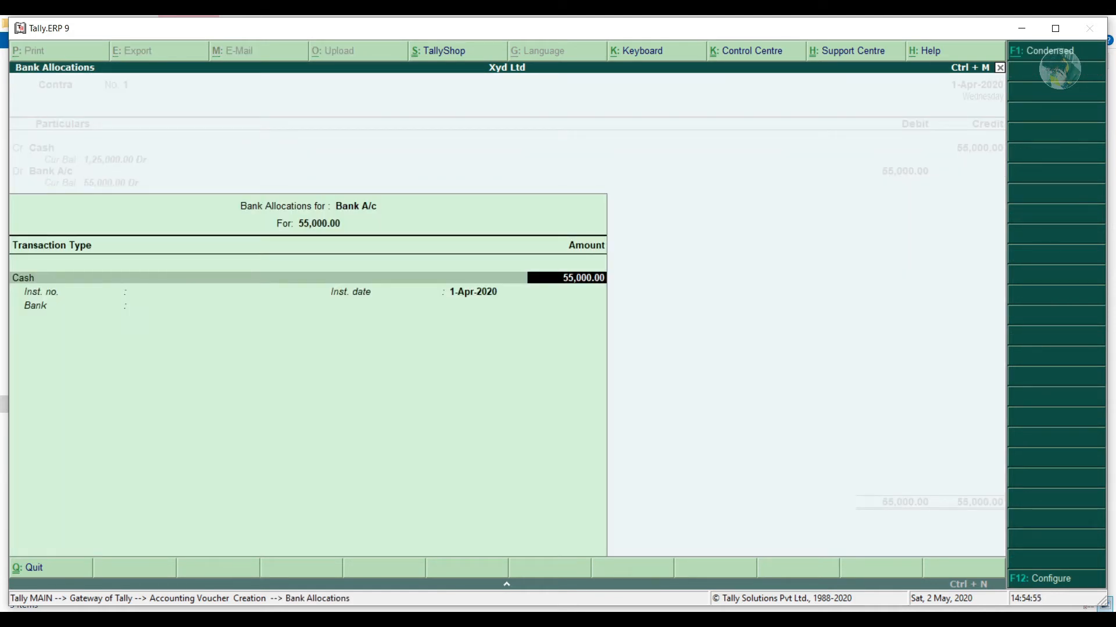
key(Return)
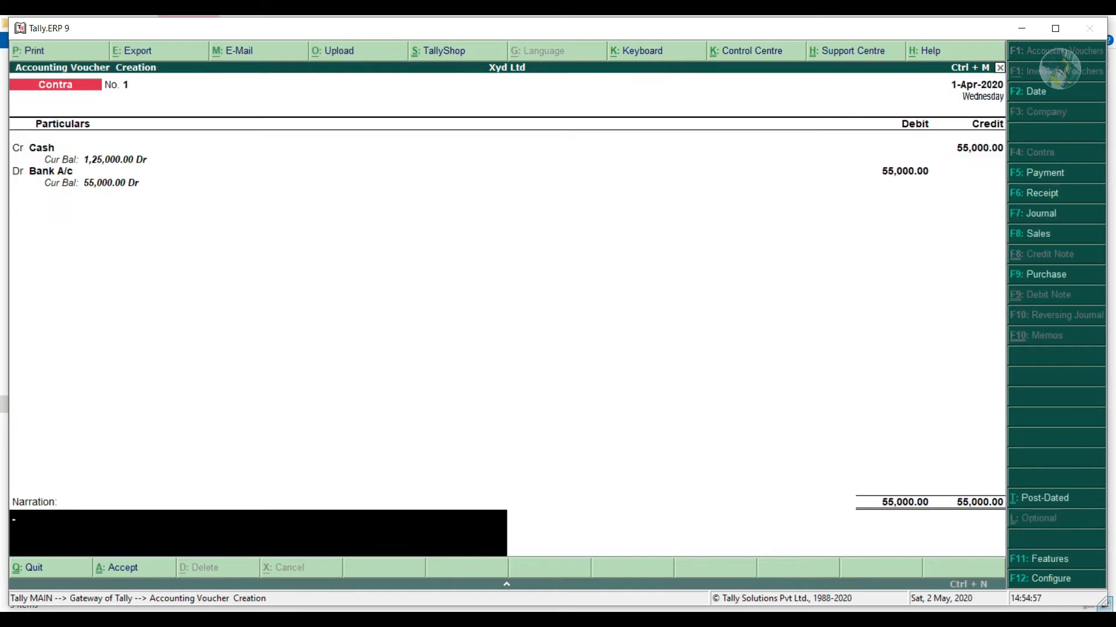
text(deposit cash into bank a/c 55000)
key(Return)
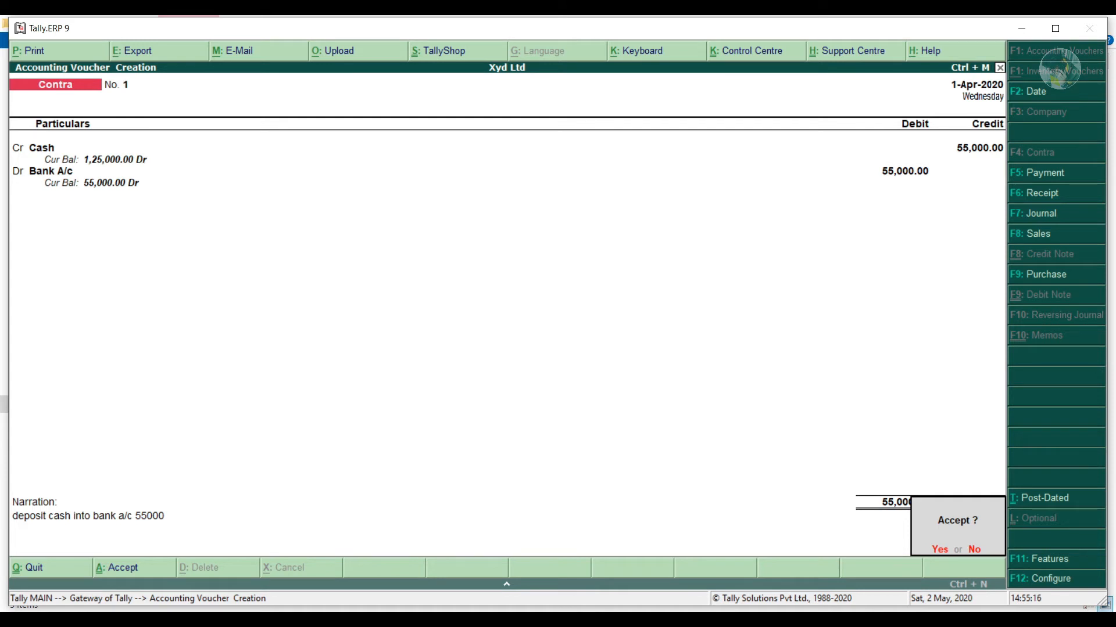
key(Return)
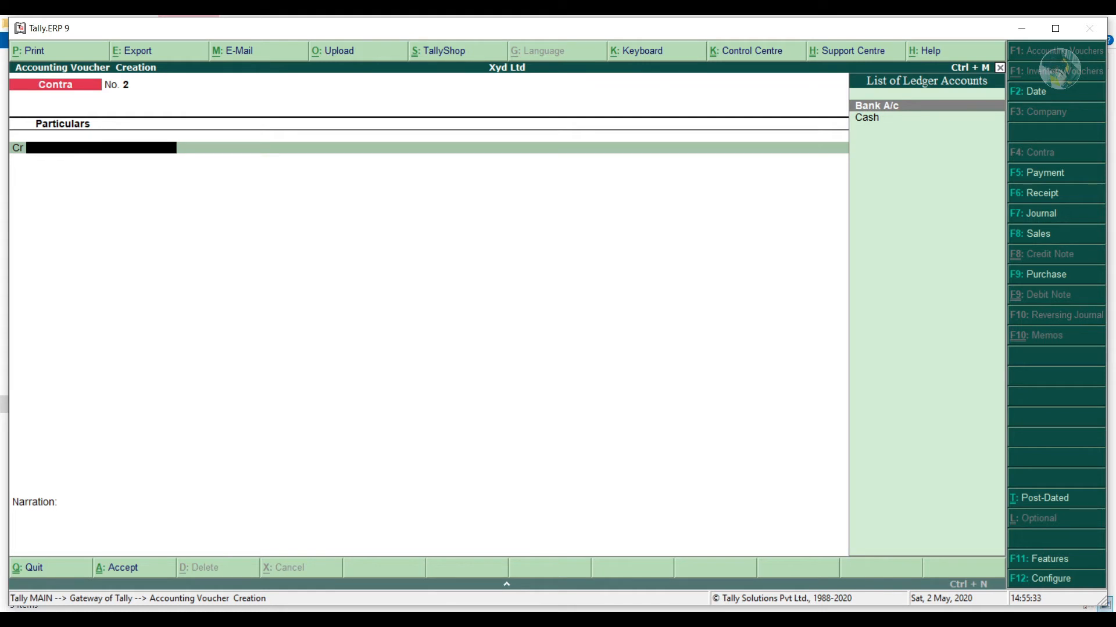
Start a Purchase voucher in voucher layout with supplier invoice 321 dated 1-Apr-2020.
key(F9)
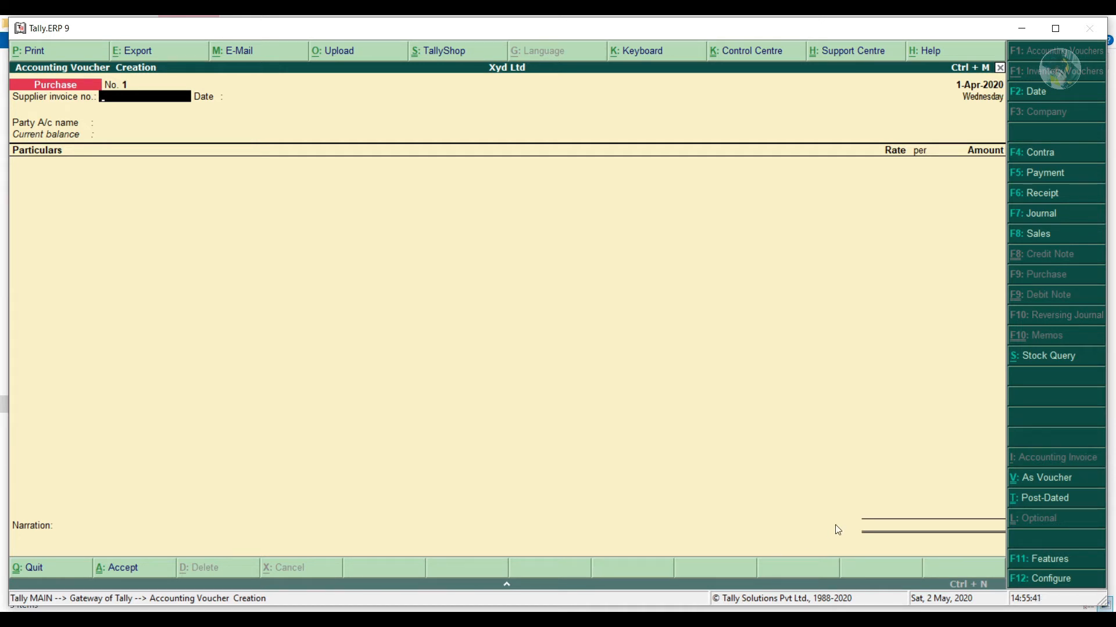
click(1044, 482)
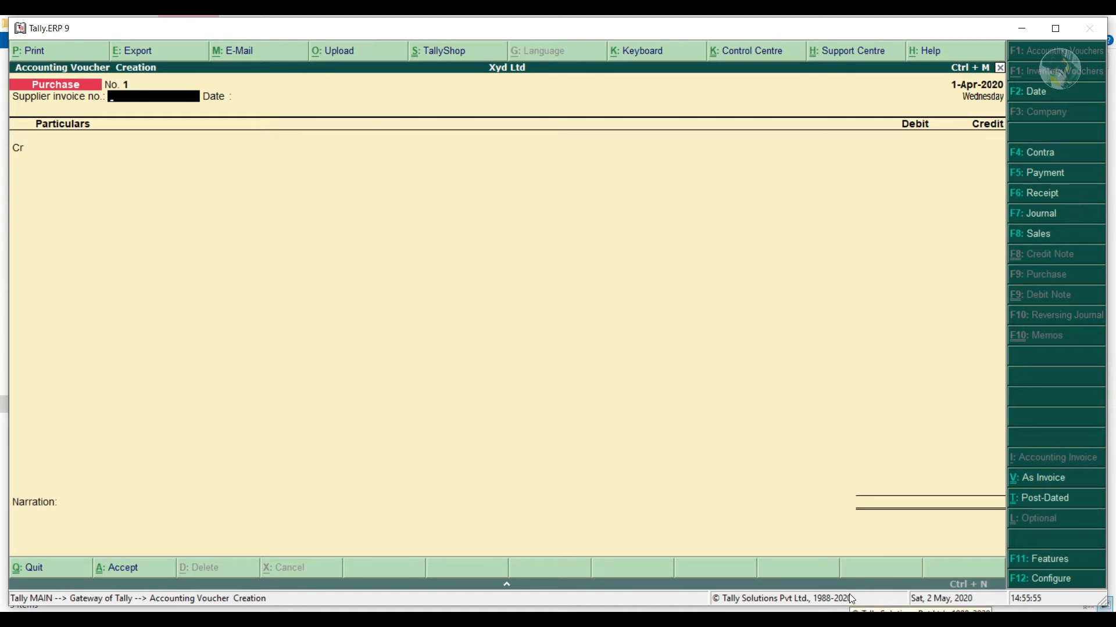
text(321)
key(Return)
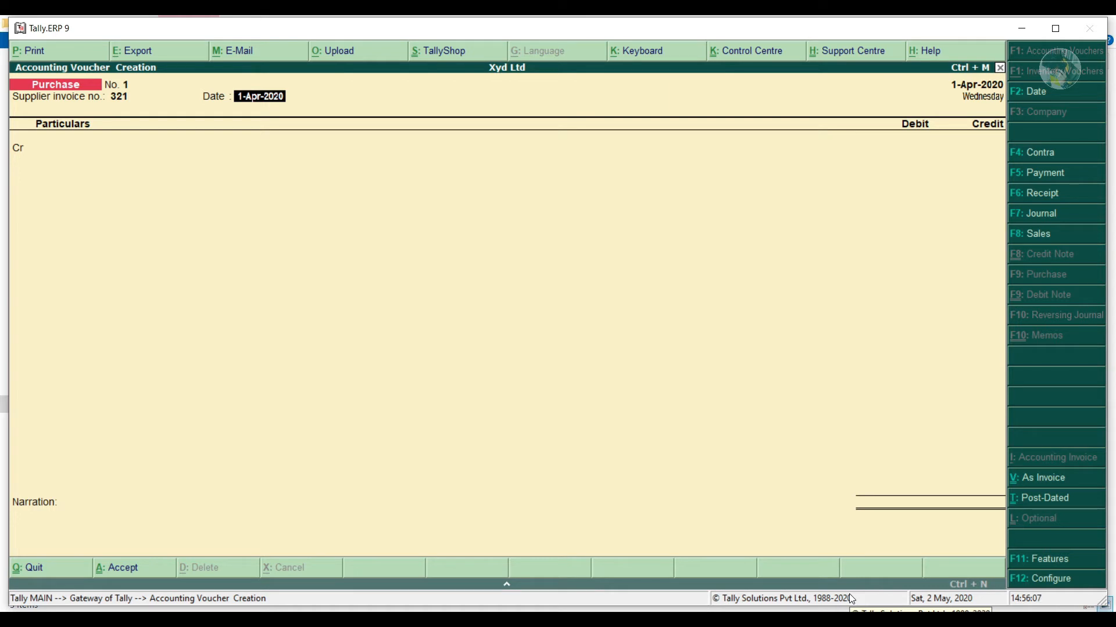
key(Return)
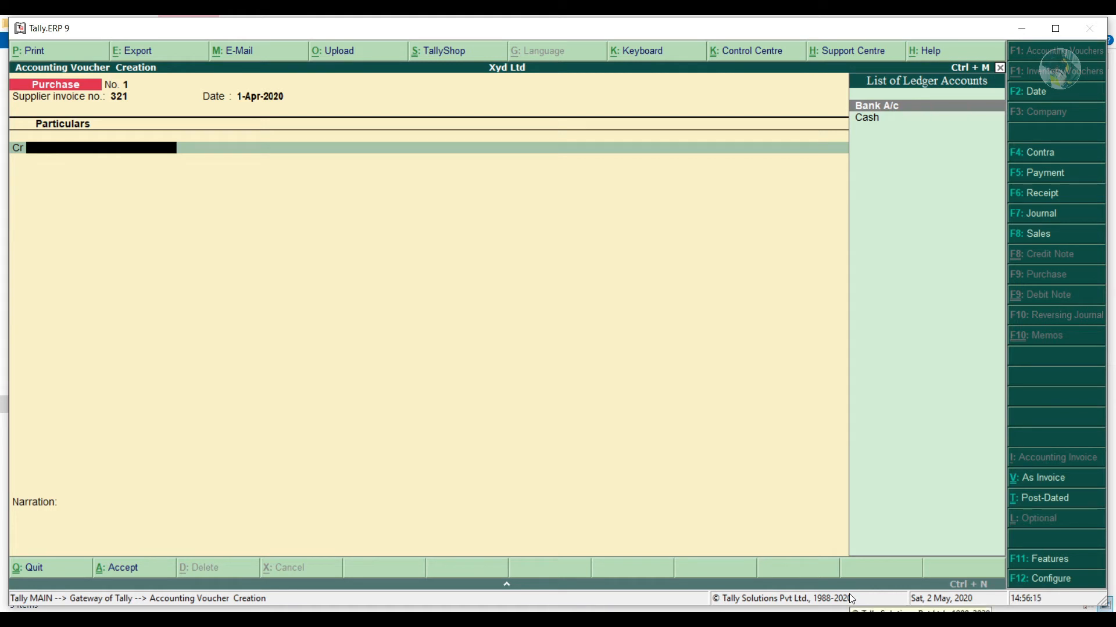
Credit Cash with 72,000 on the purchase voucher.
key(Down)
key(Return)
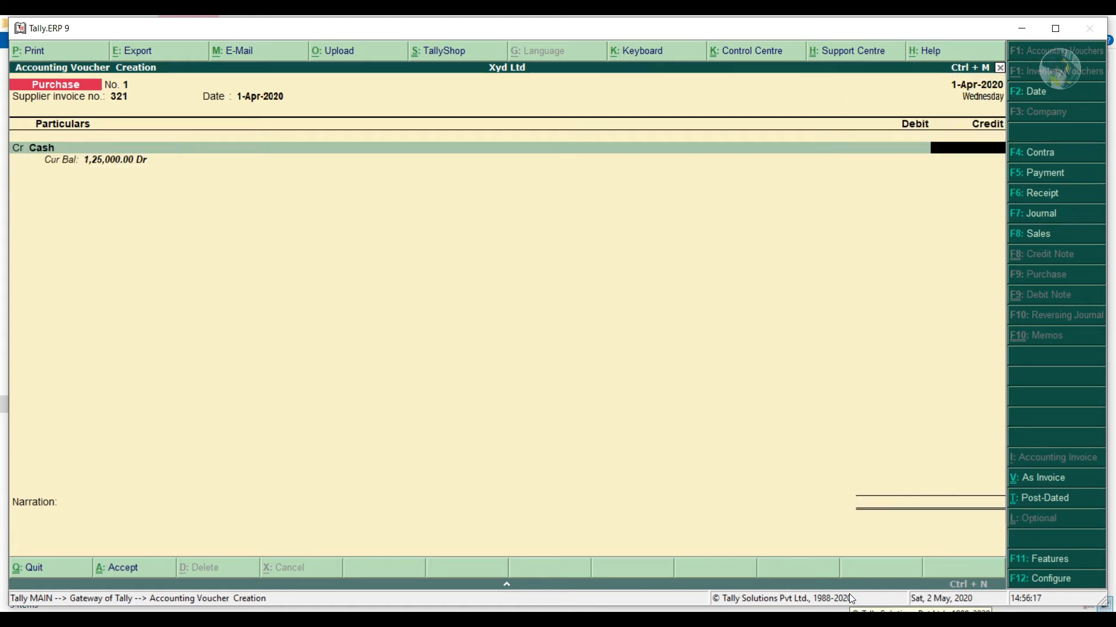
text(72000)
key(Return)
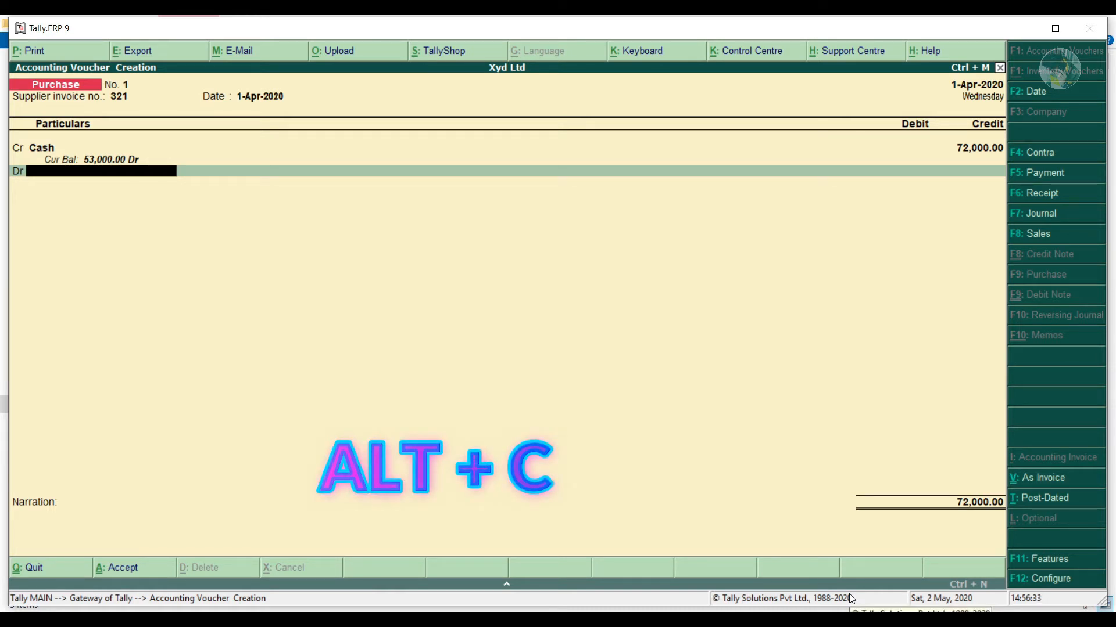
Create a new Purchase A/c ledger under Purchase Accounts.
key(alt+c)
text(Purchase A/c)
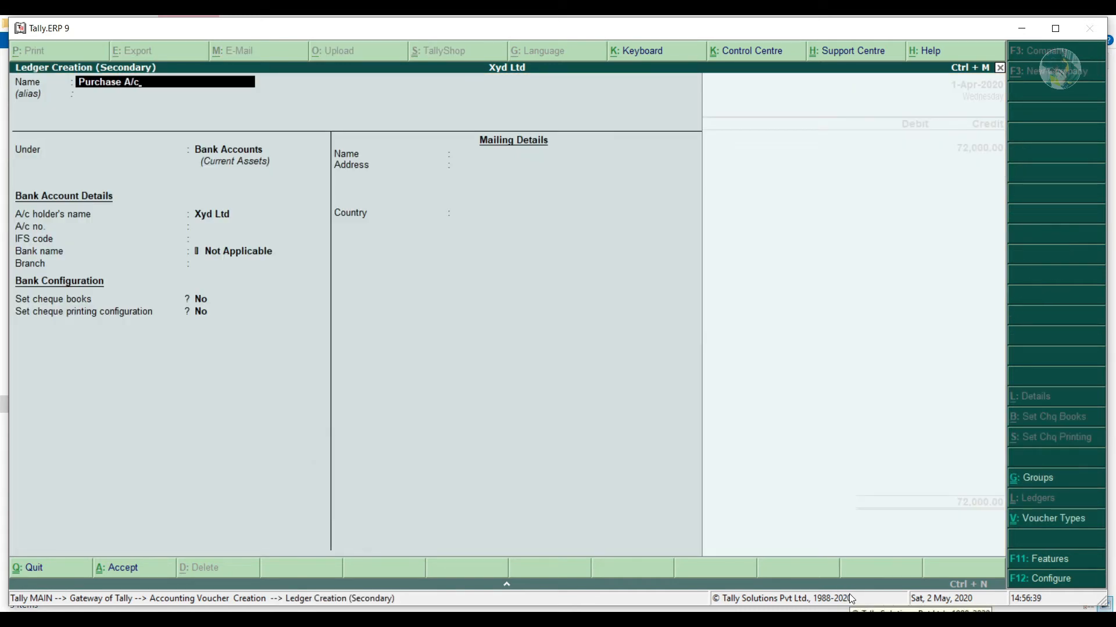
key(Return)
key(Return)
text(P)
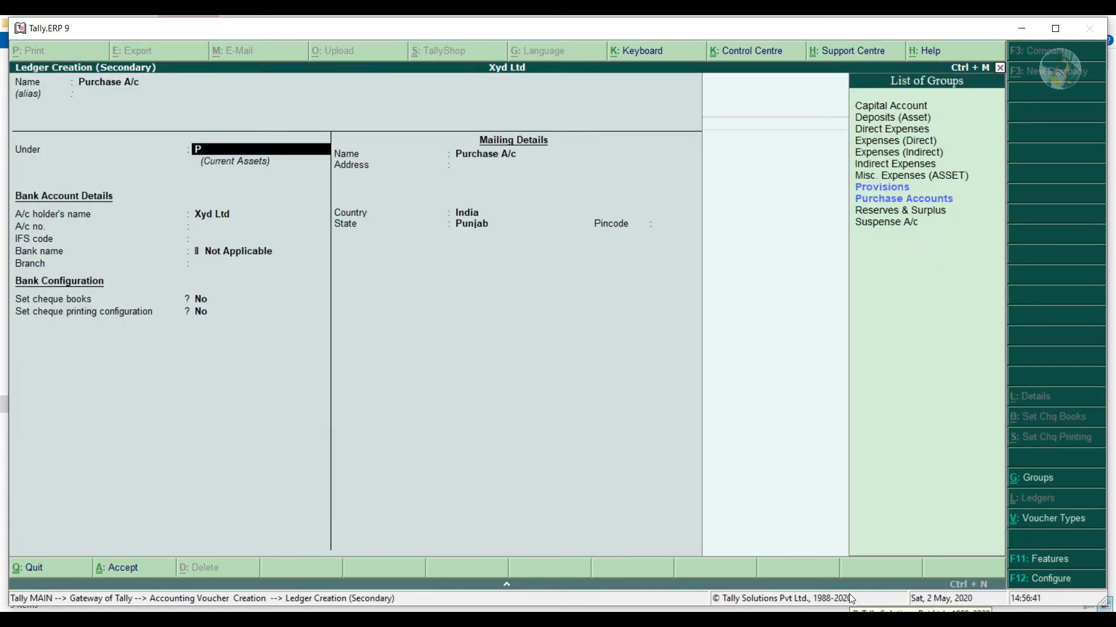
key(Return)
key(ctrl+a)
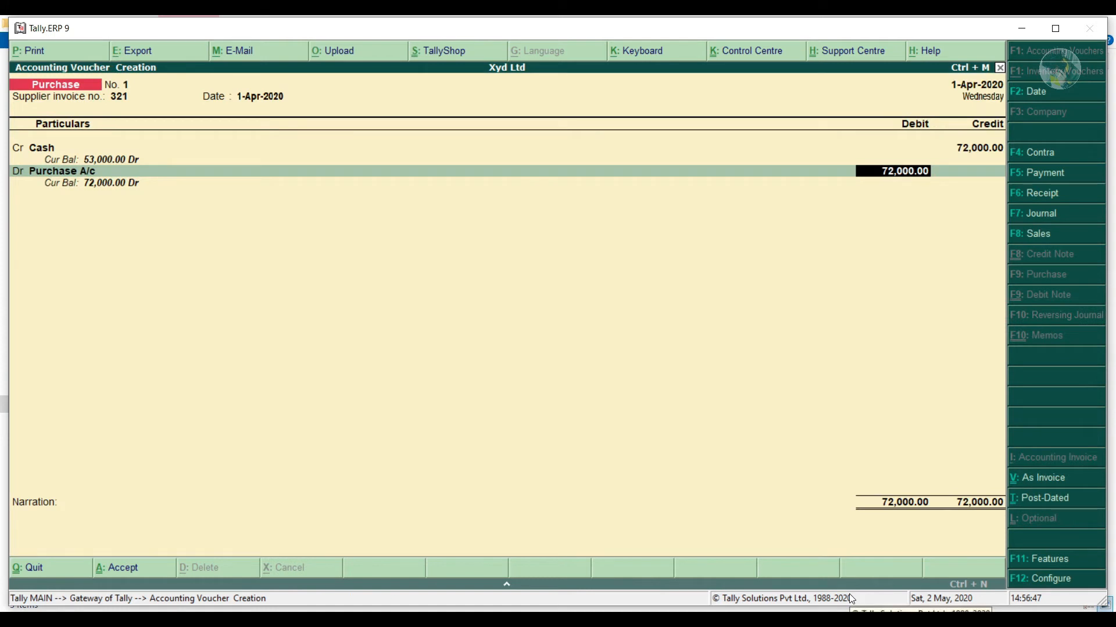
Debit Purchase A/c 72,000, narrate 'goods purchase 72000', and save the voucher.
key(Return)
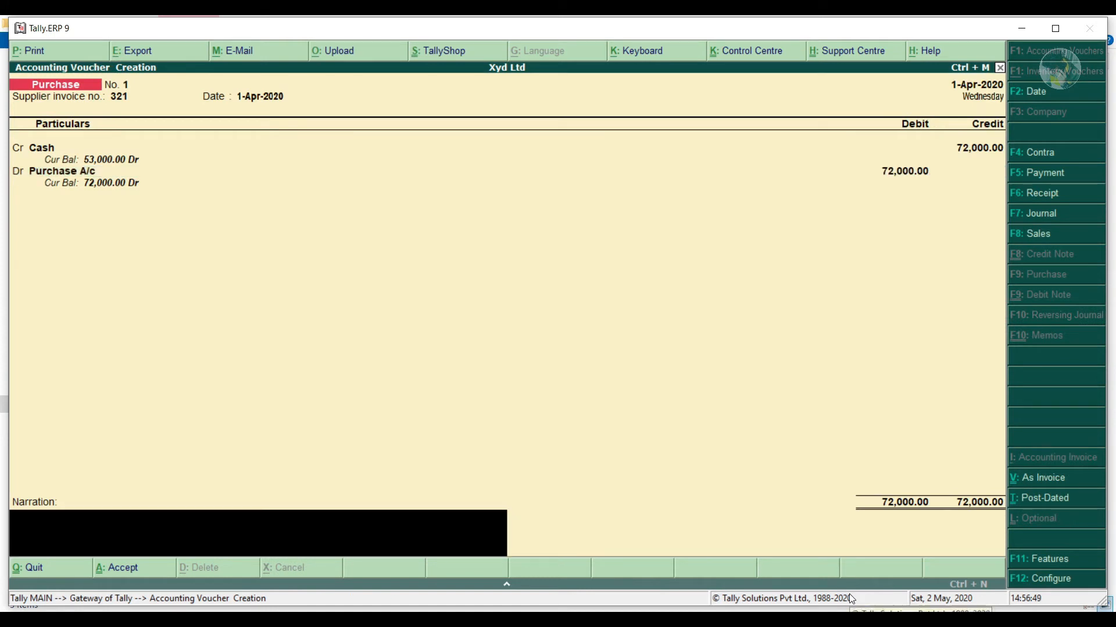
text(goods purchase 72000)
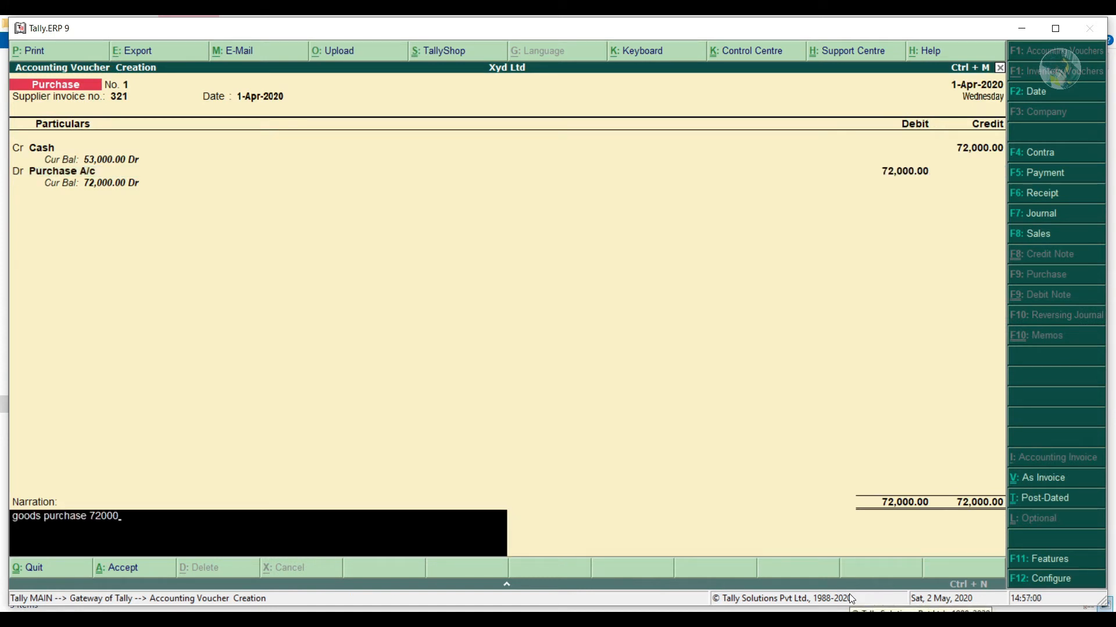
key(ctrl+a)
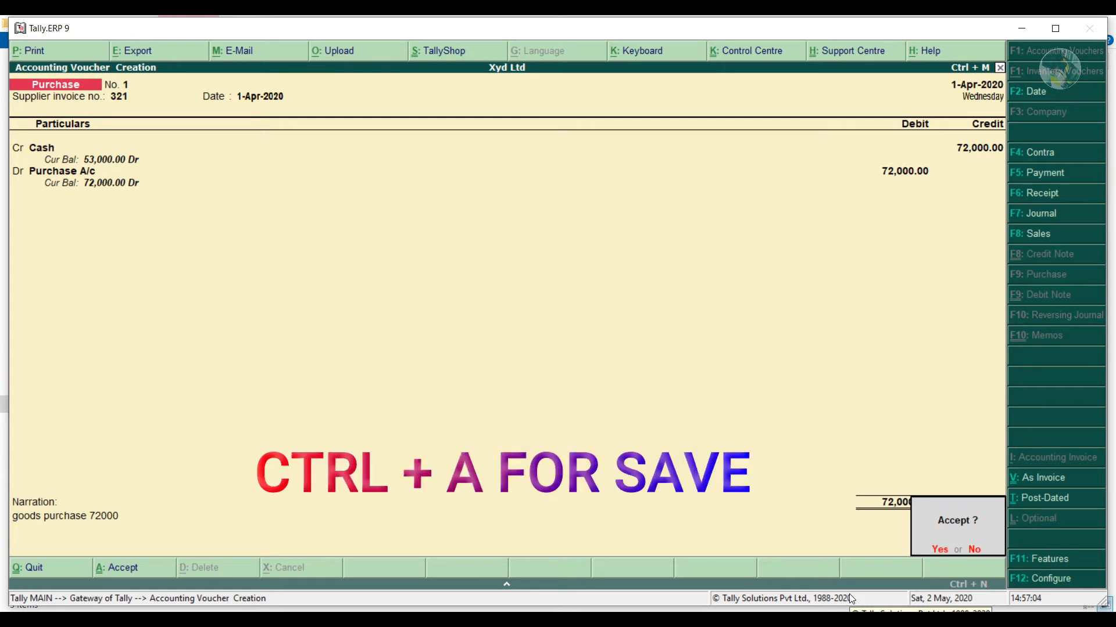
key(Return)
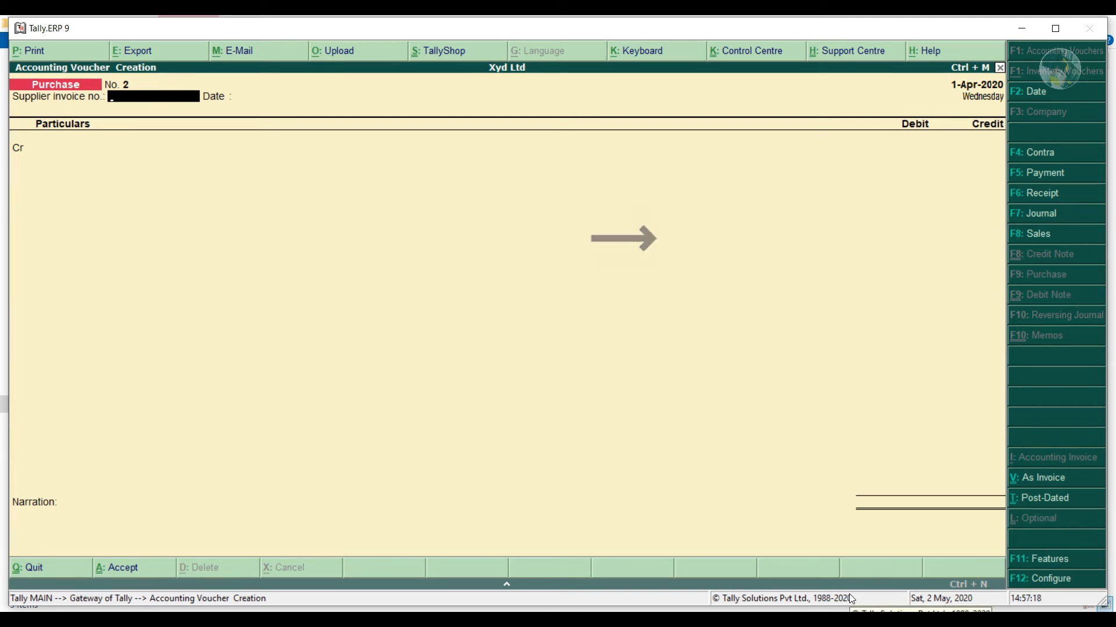
Start Sales voucher No. 1 in voucher layout, reference 123, debiting Cash 16,200.
key(F8)
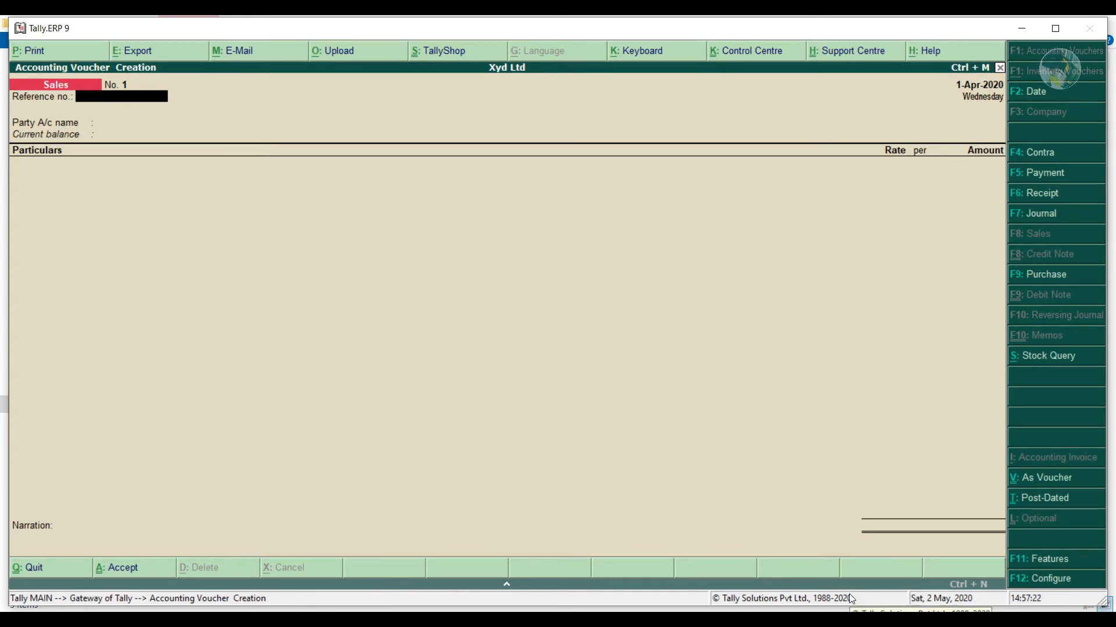
click(1041, 484)
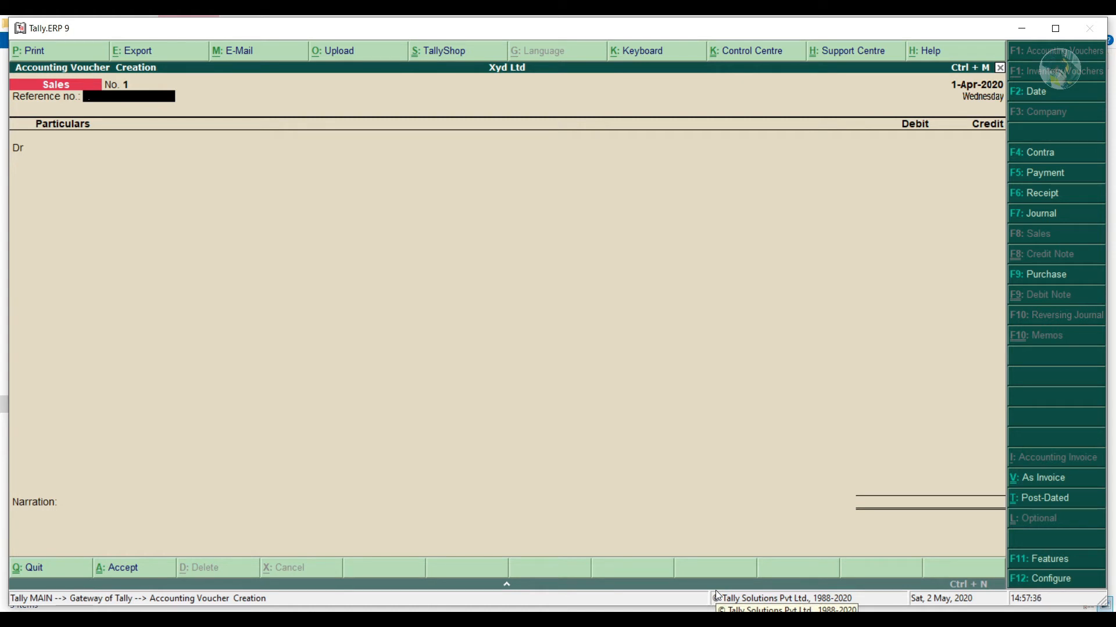
text(123)
key(Return)
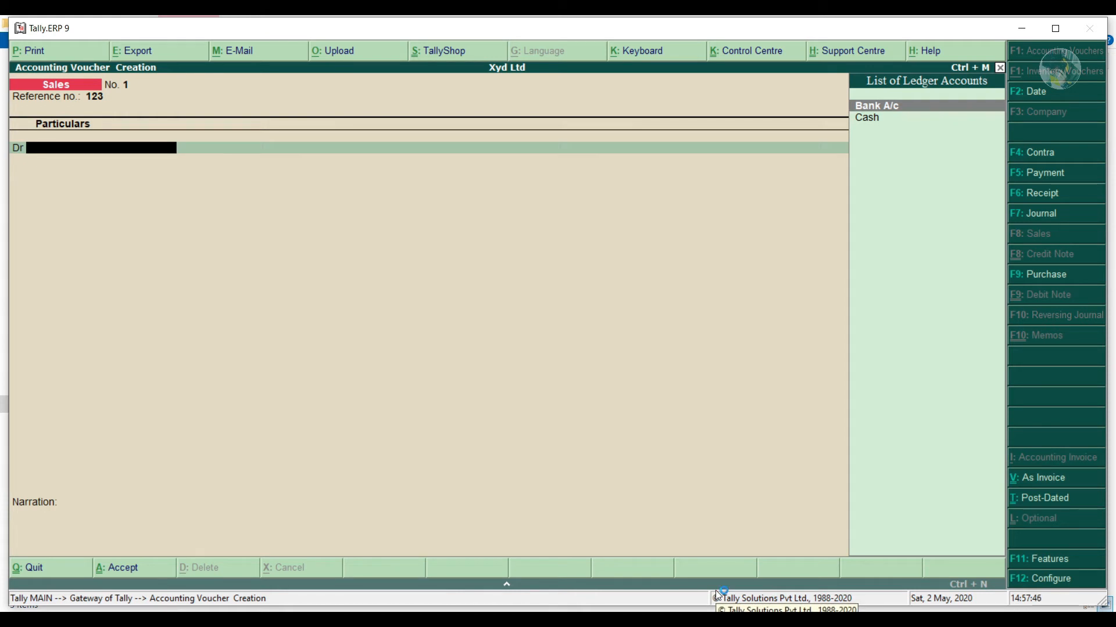
key(Down)
key(Return)
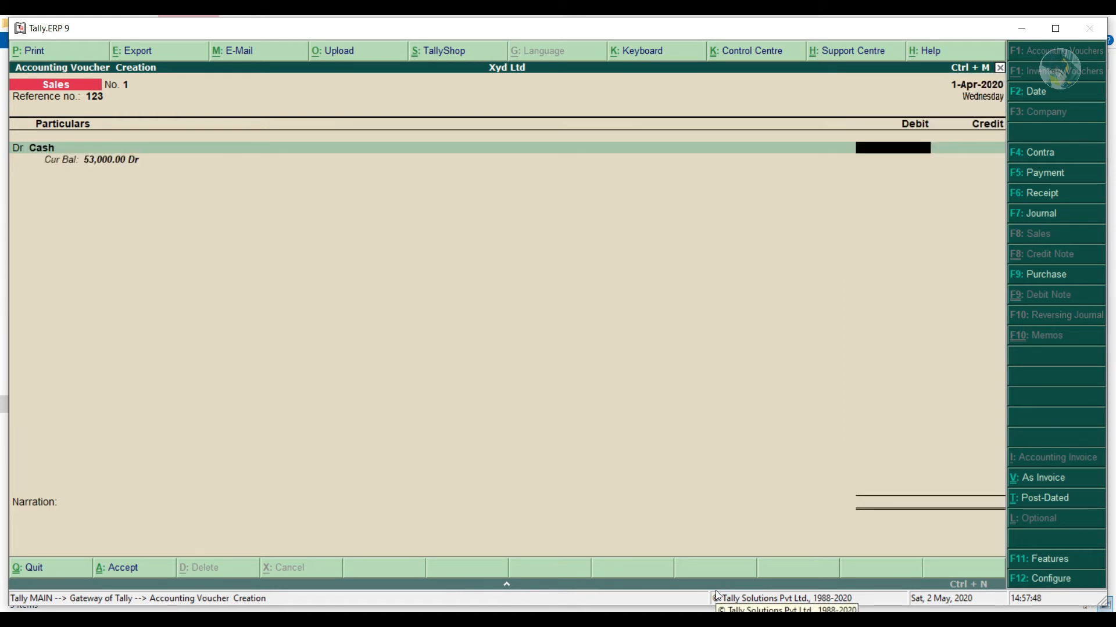
text(16200)
key(Return)
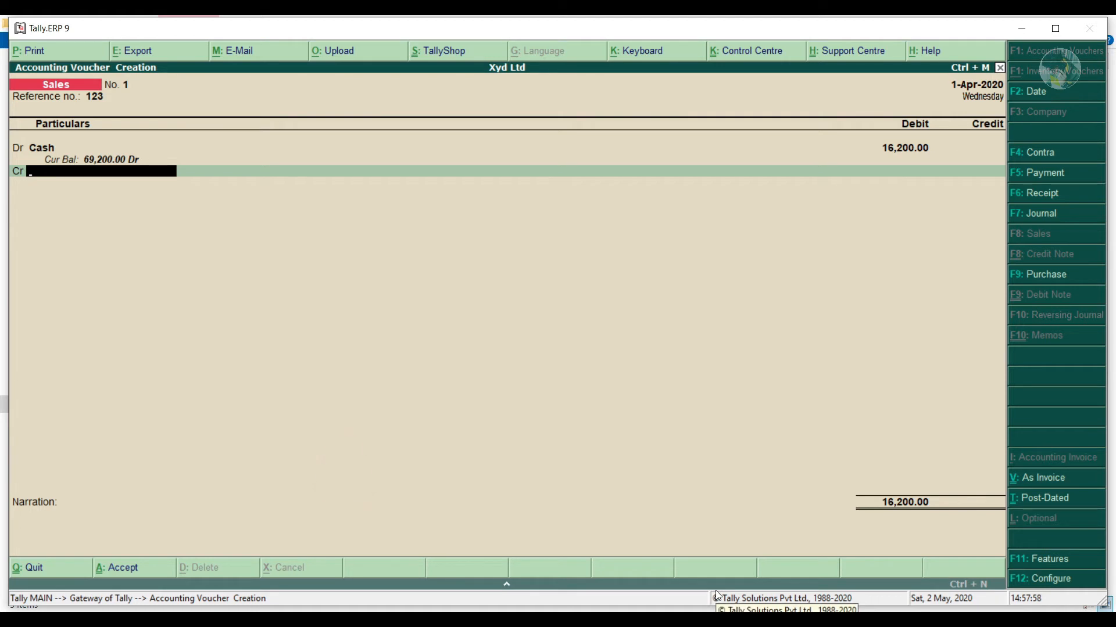
Create a new Sale A/c ledger under Sales Accounts.
key(alt+c)
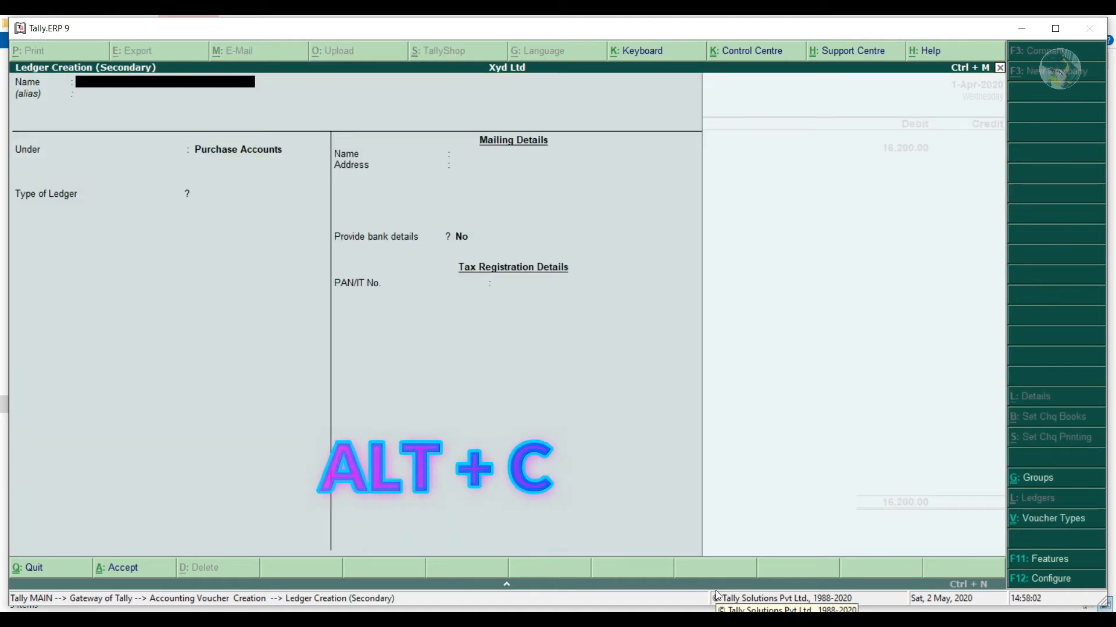
text(Sale A/c)
key(Return)
text(Sa)
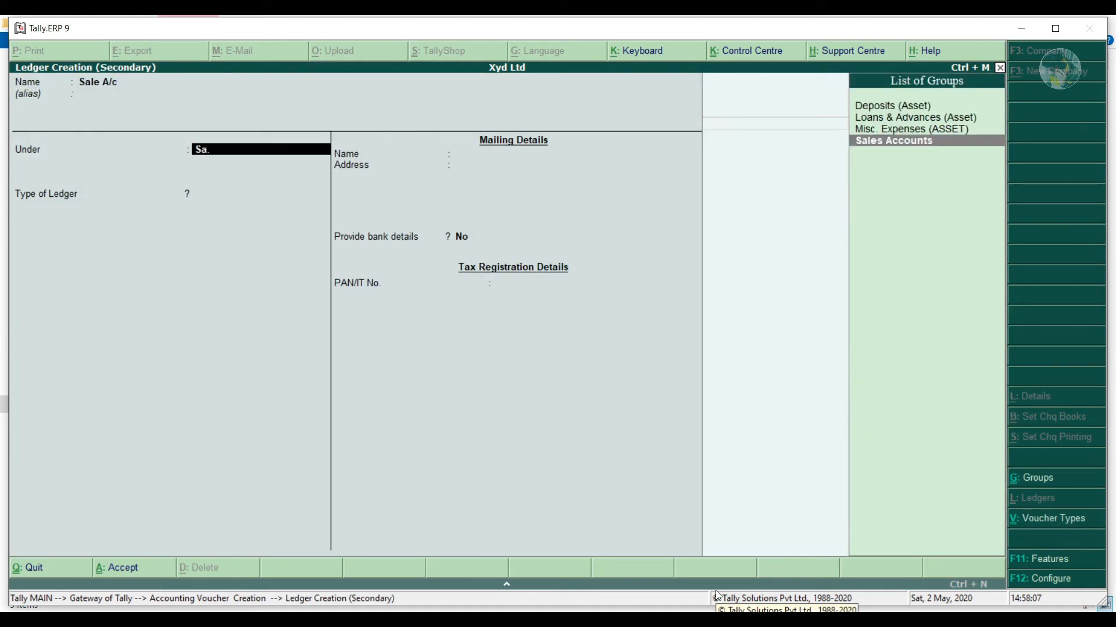
text(le)
key(Return)
key(ctrl+a)
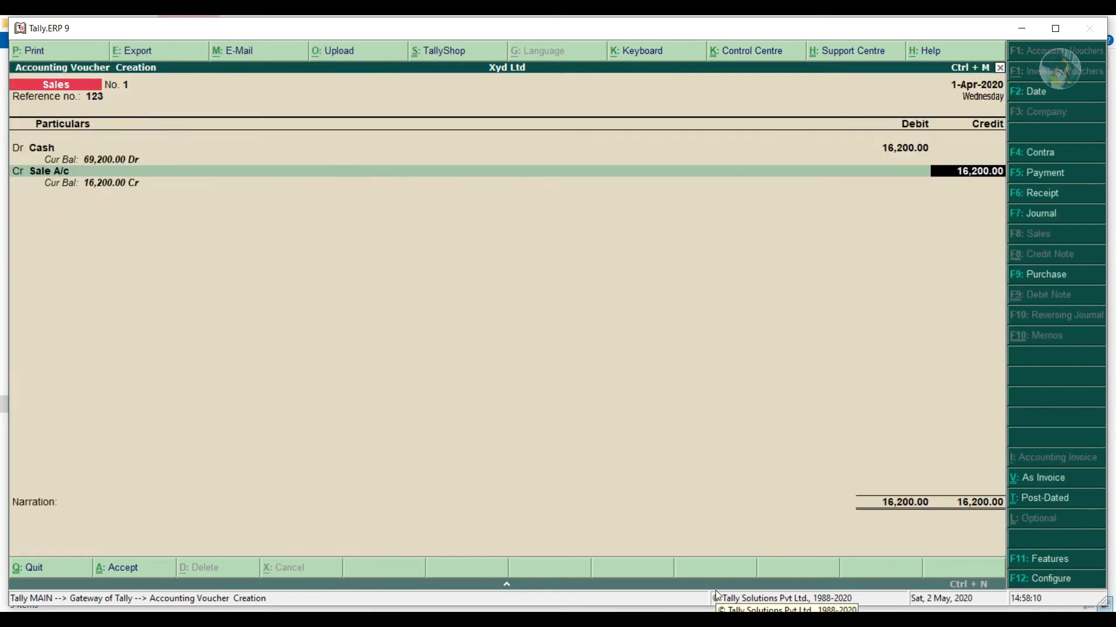
Credit Sale A/c 16,200 and save the sales voucher.
key(Return)
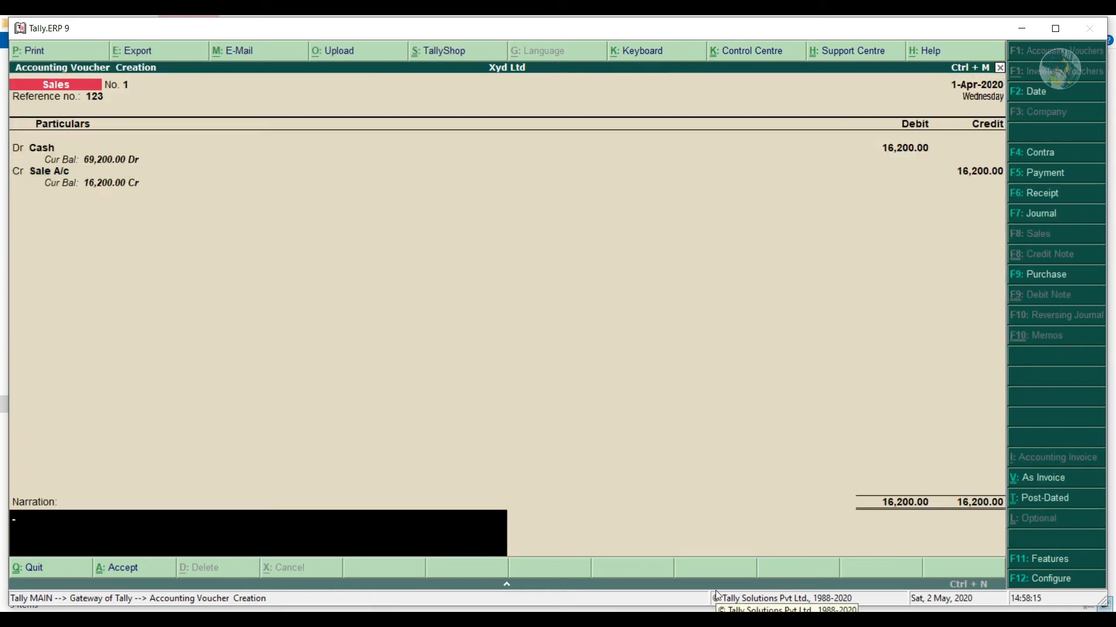
key(ctrl+a)
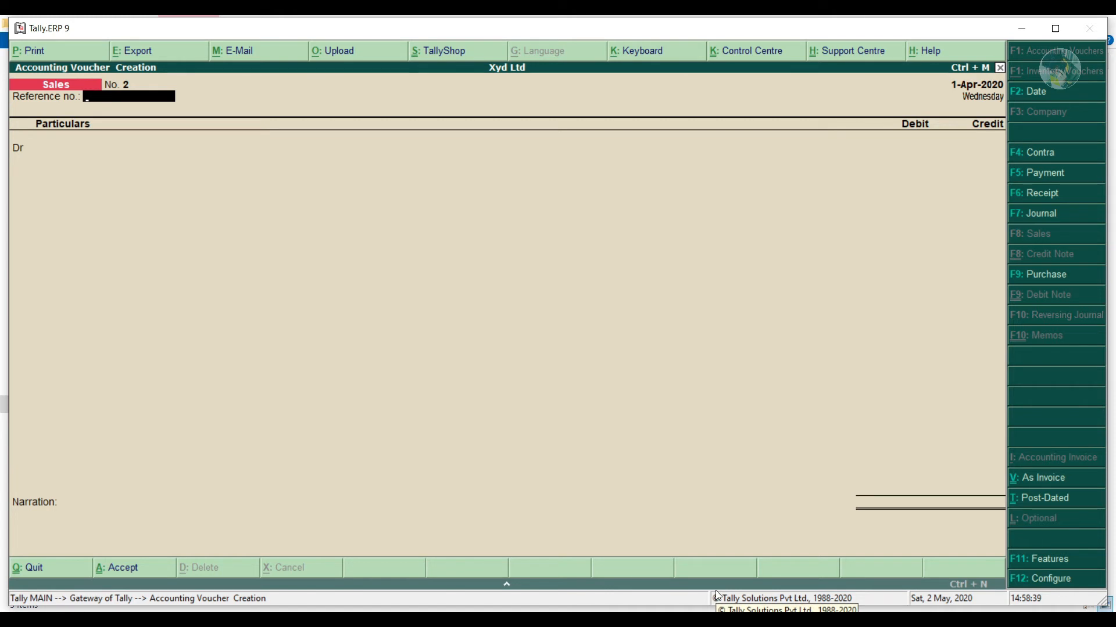
key(F4)
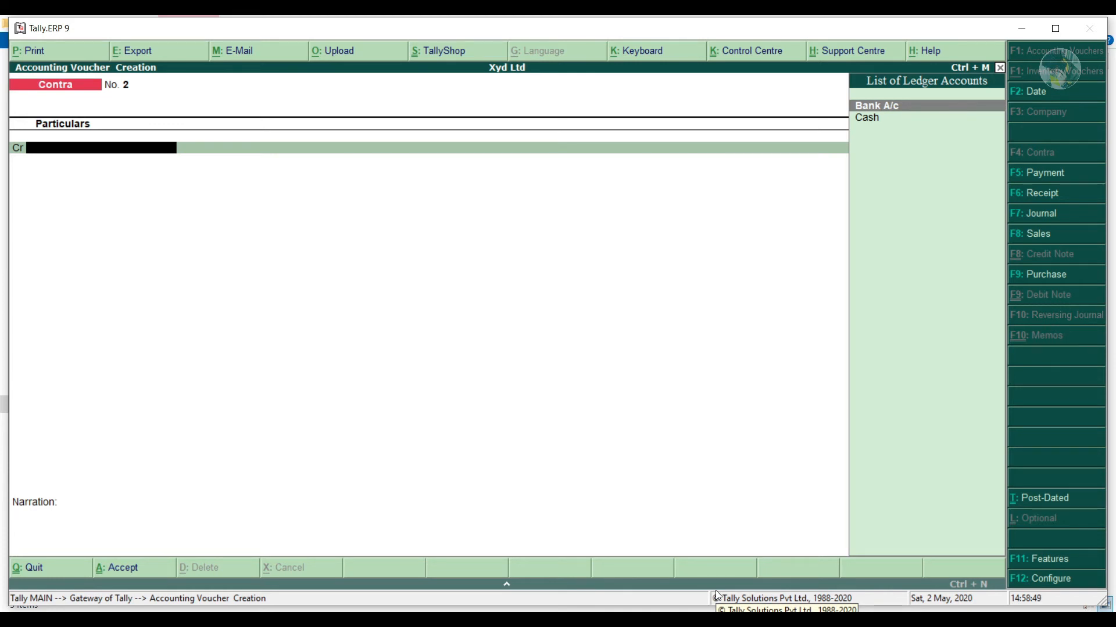
Credit Cash and debit Bank A/c 23,000 on Contra No. 2, then save it.
key(Down)
key(Return)
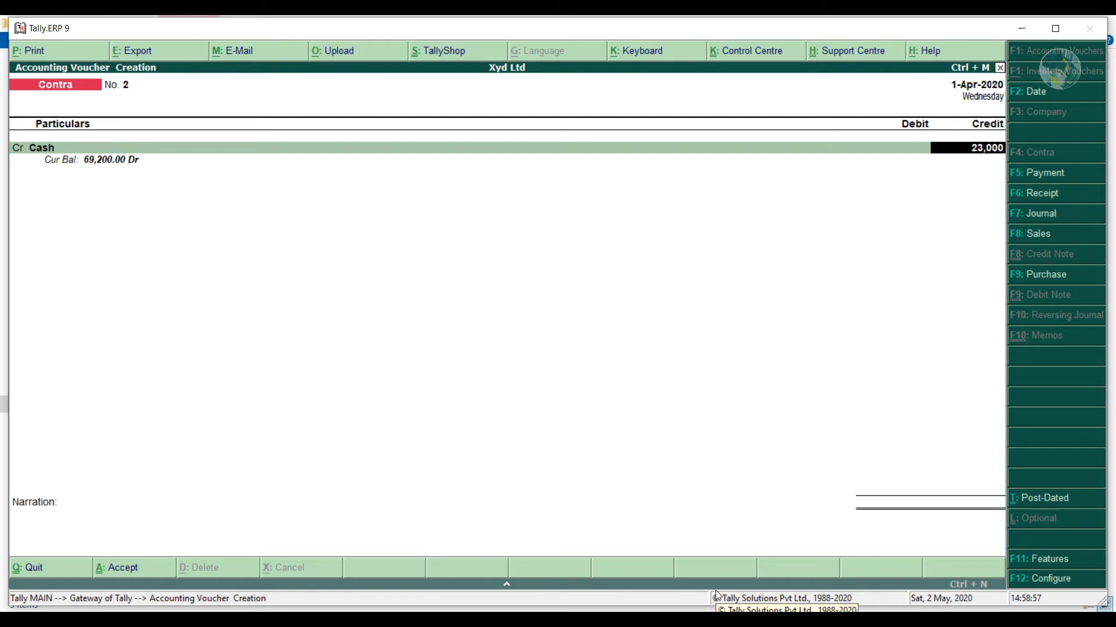
key(Return)
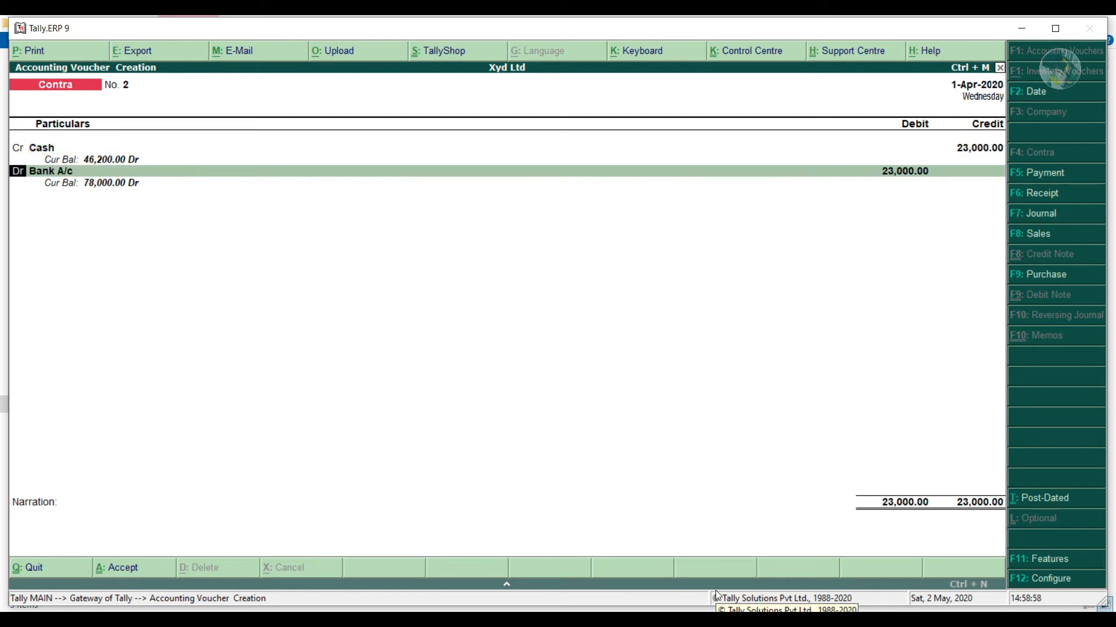
key(Return)
key(Return)
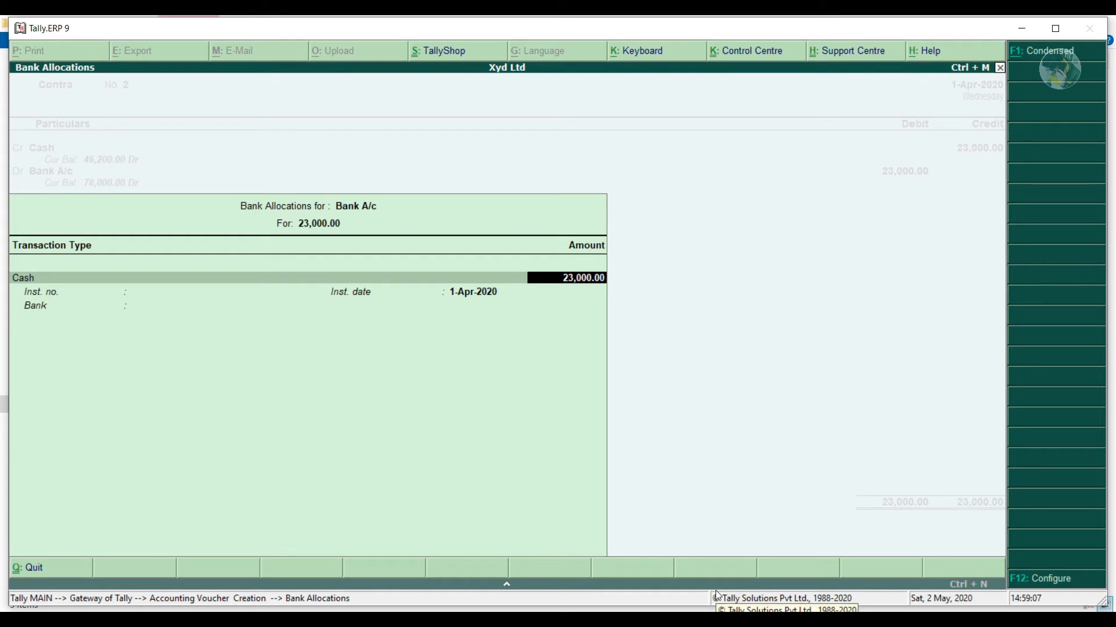
key(Return)
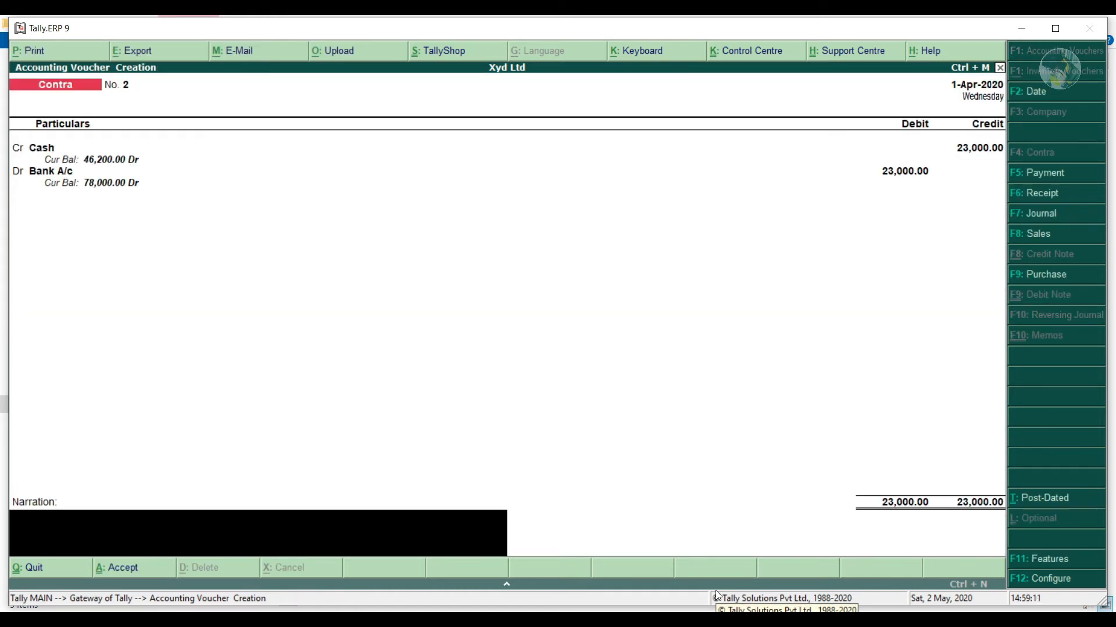
key(Return)
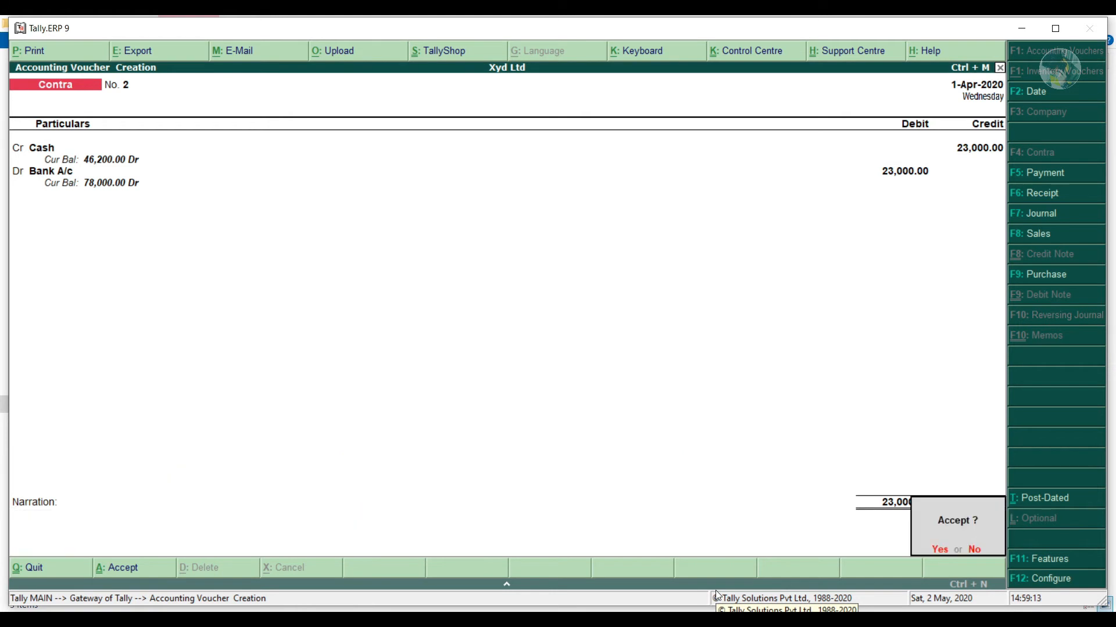
key(Return)
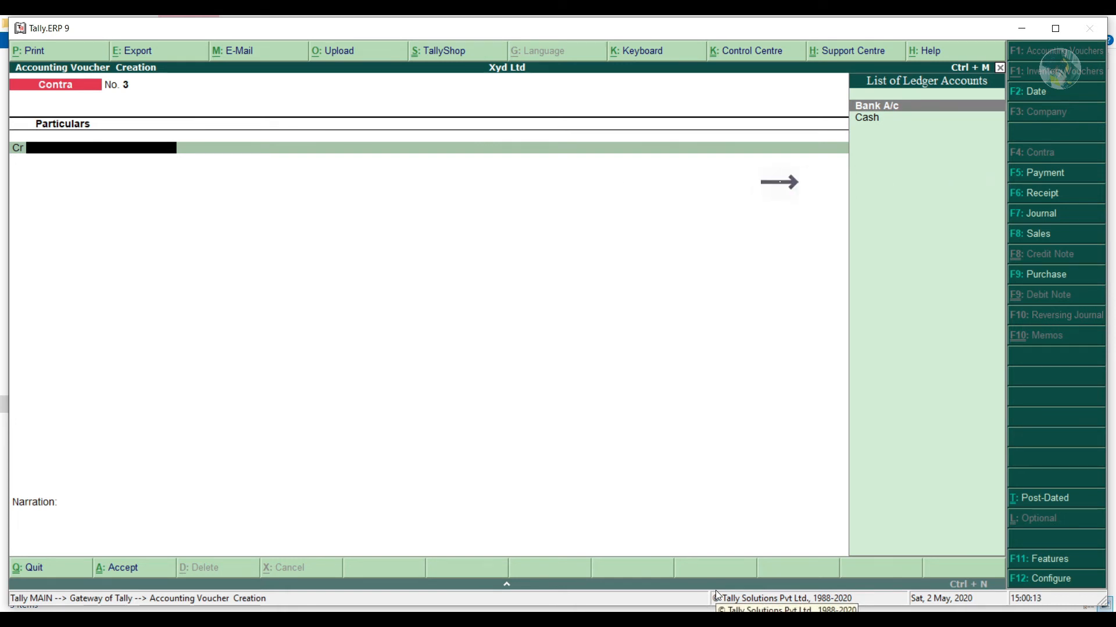
key(F5)
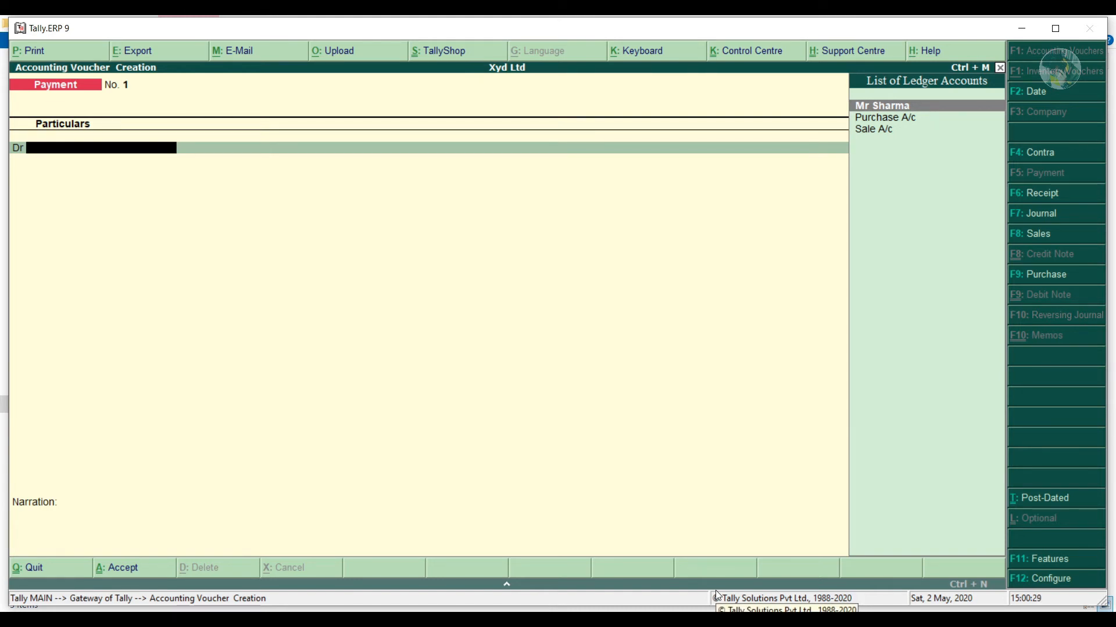
Create a new Furniture A/c ledger under the Fixed Assets group.
key(alt+c)
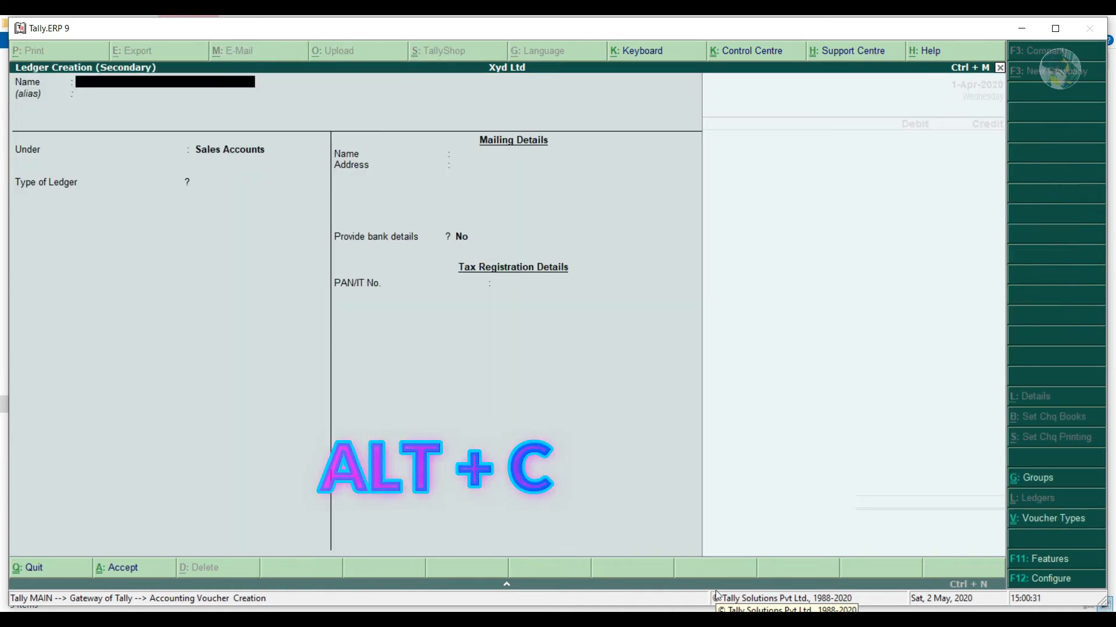
text(Furniture A/c)
key(Return)
key(Return)
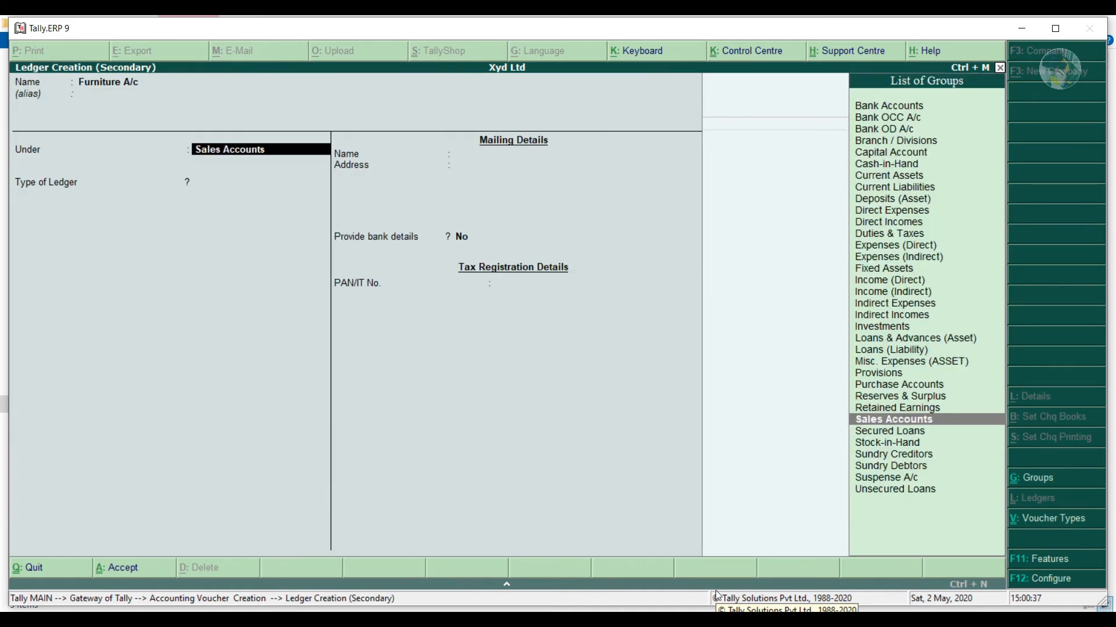
key(Up)
key(Up)
key(Up)
key(Up)
key(Up)
key(Up)
key(Up)
key(Up)
key(Up)
key(Up)
key(Up)
key(Up)
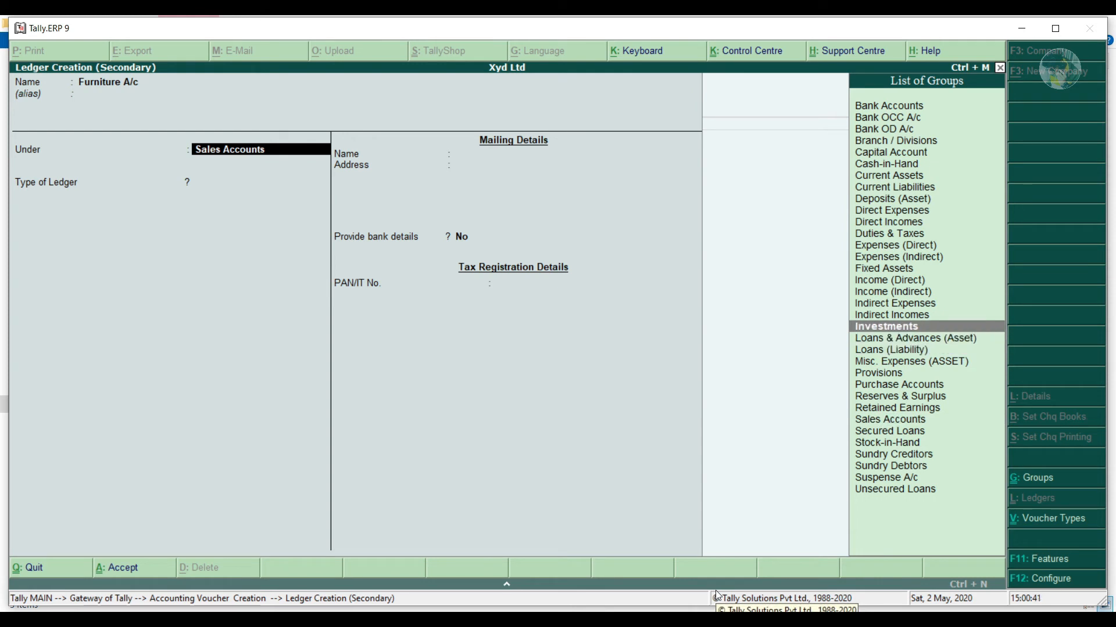
key(Up)
key(Return)
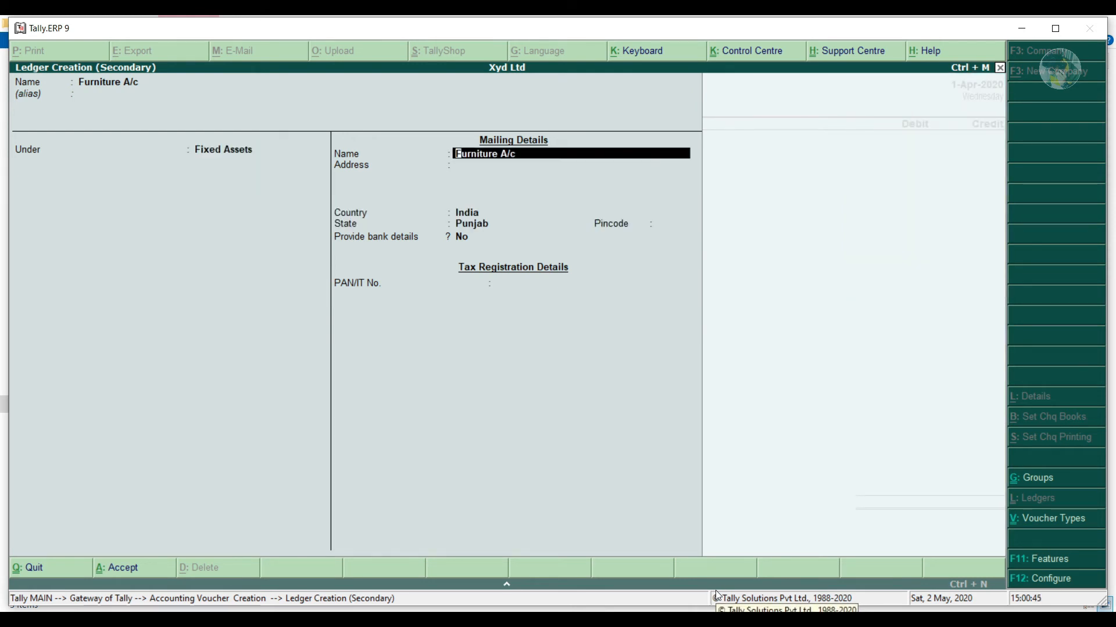
key(ctrl+a)
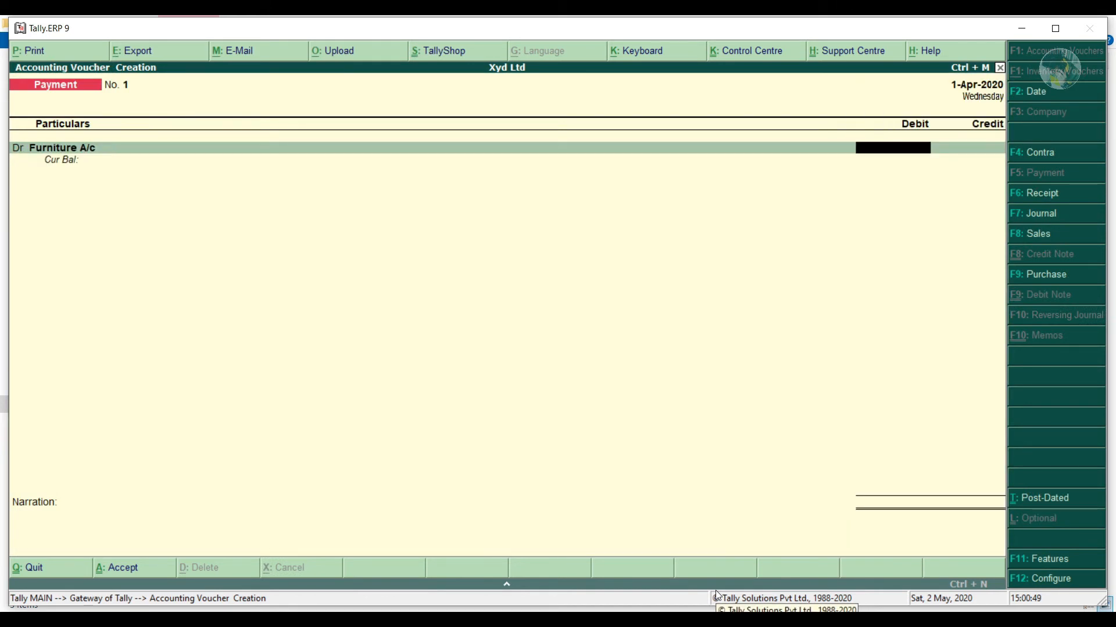
Debit Furniture A/c 4,000, credit Cash 4,000, and save the payment.
text(4000)
key(Return)
key(Down)
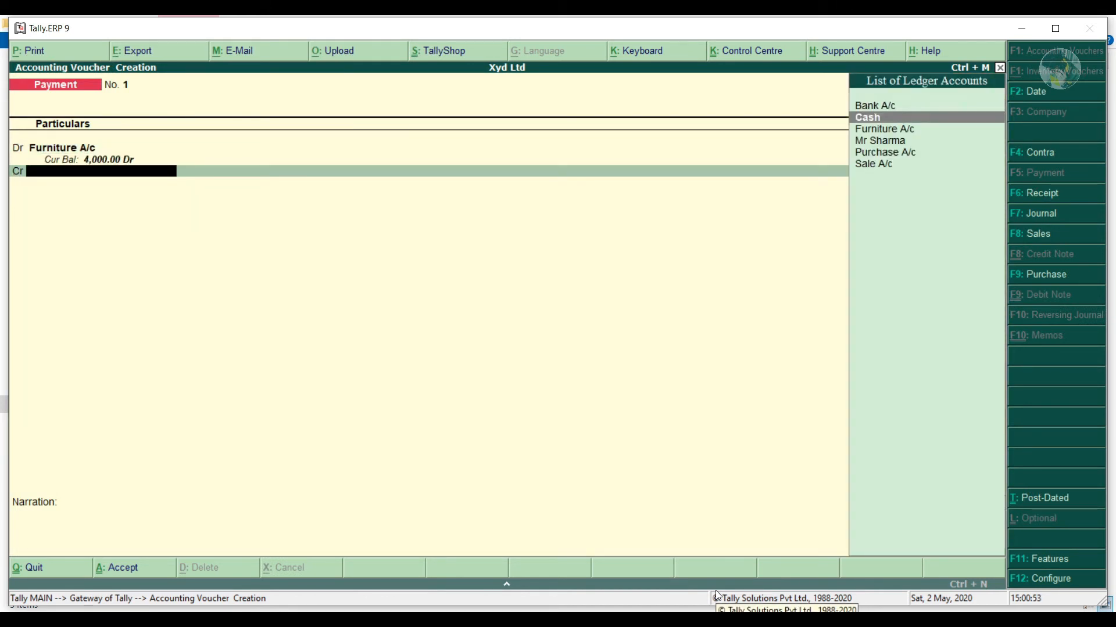
key(Return)
key(Return)
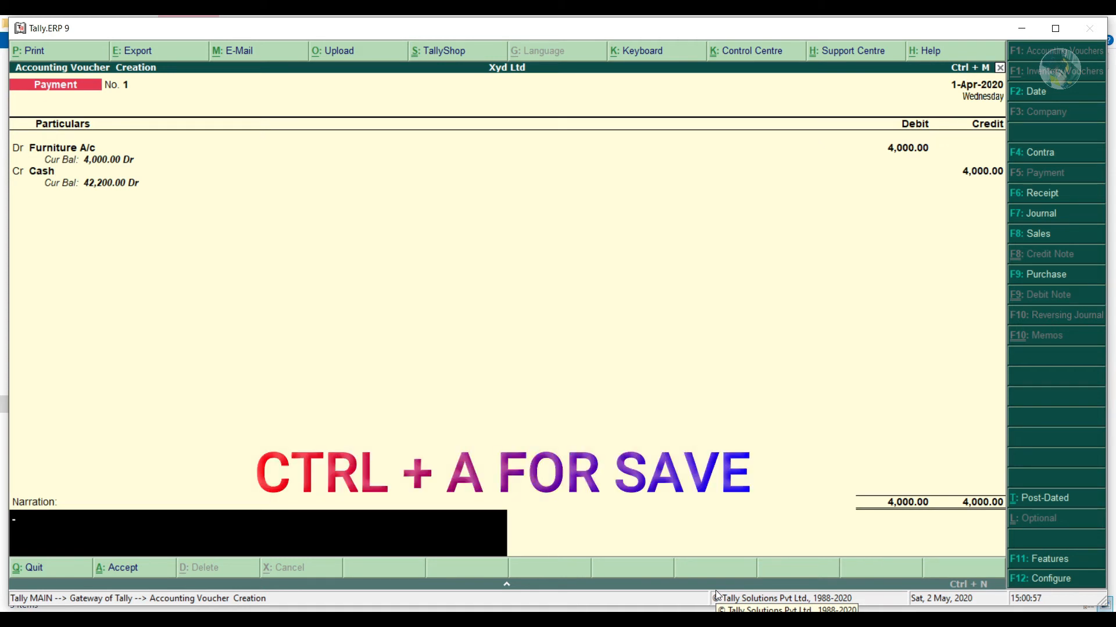
key(ctrl+a)
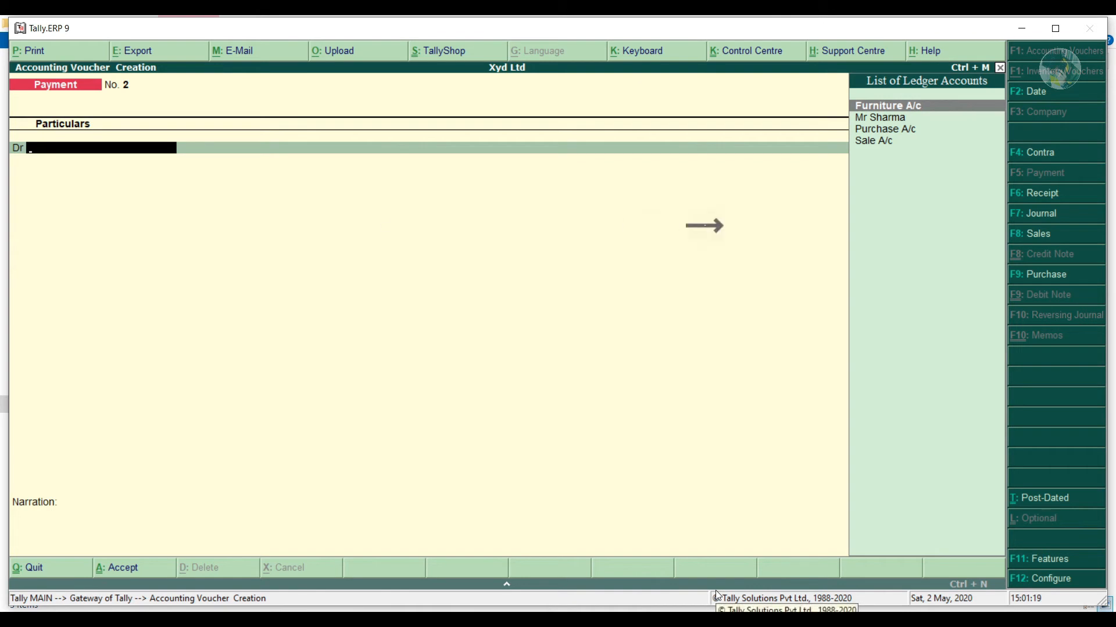
Start Sales voucher No. 2 in voucher layout with reference 321.
key(F8)
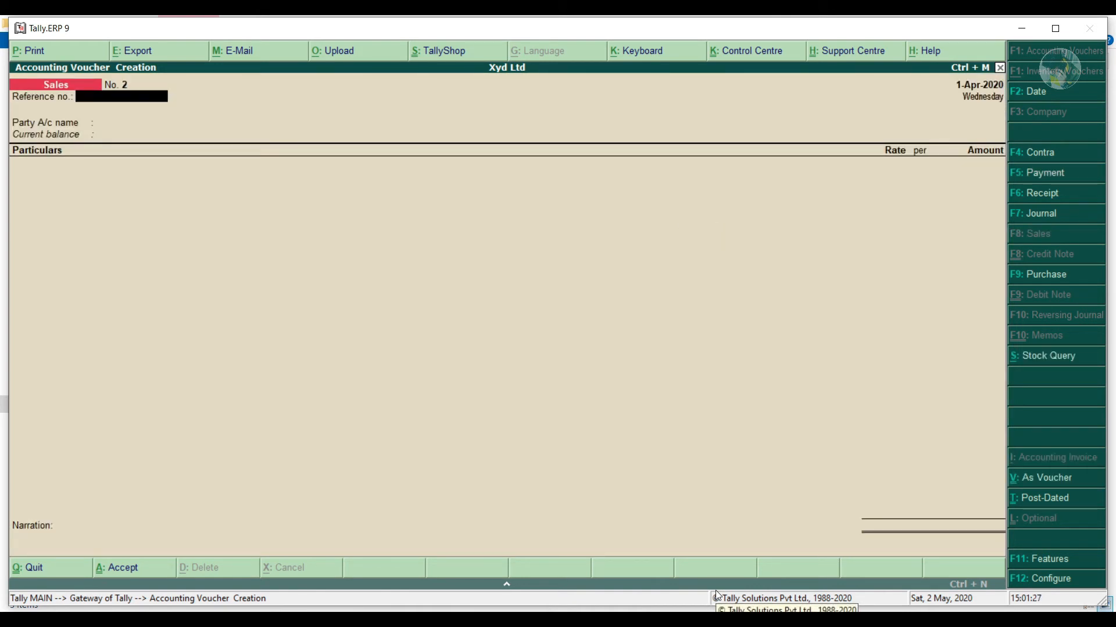
click(1050, 488)
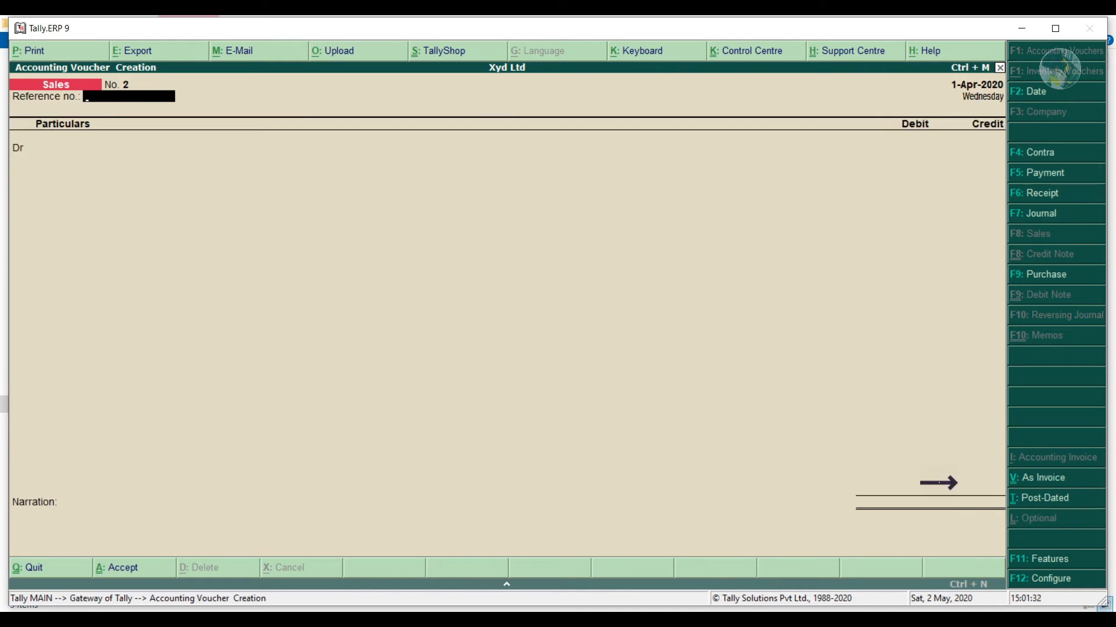
text(321)
key(Return)
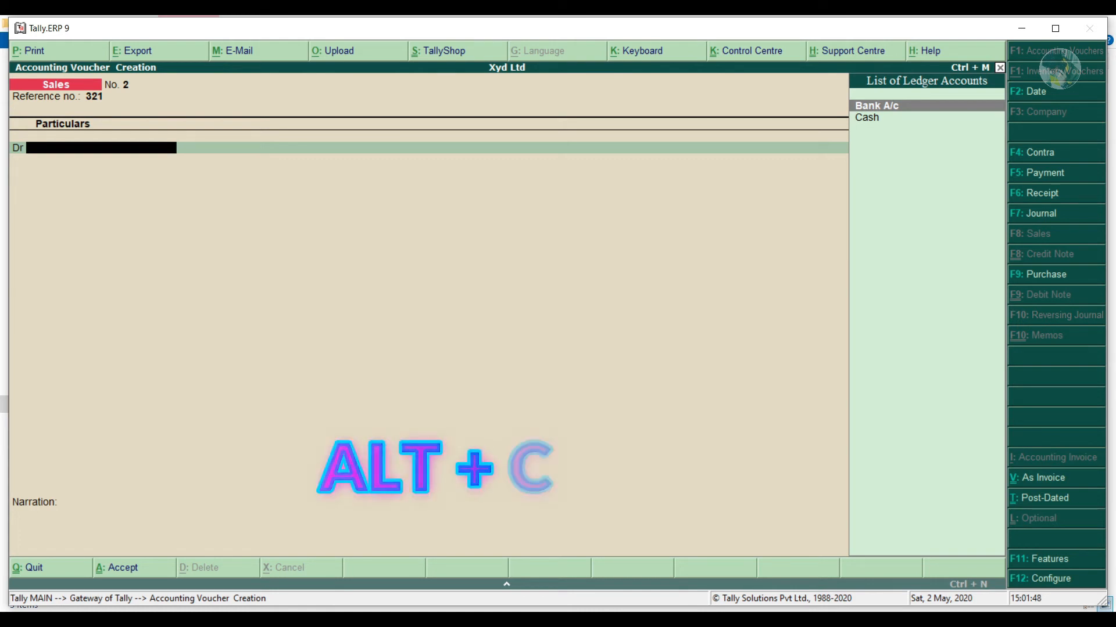
Debit new Sundry Debtors ledger Ram A/c, credit Sale A/c 12,700, and save.
key(alt+c)
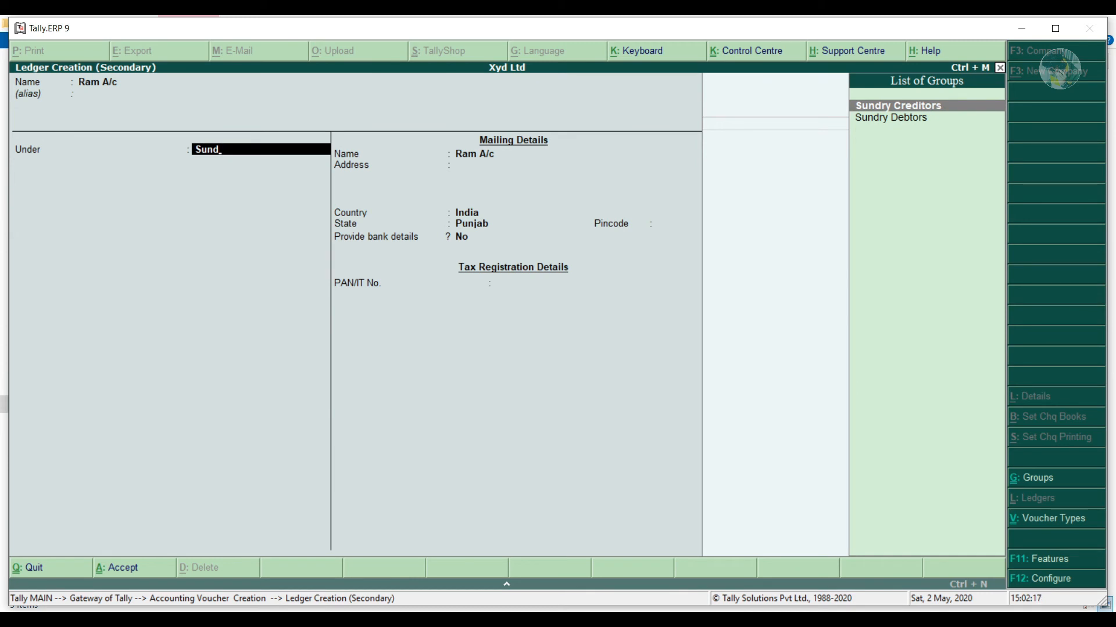
key(Down)
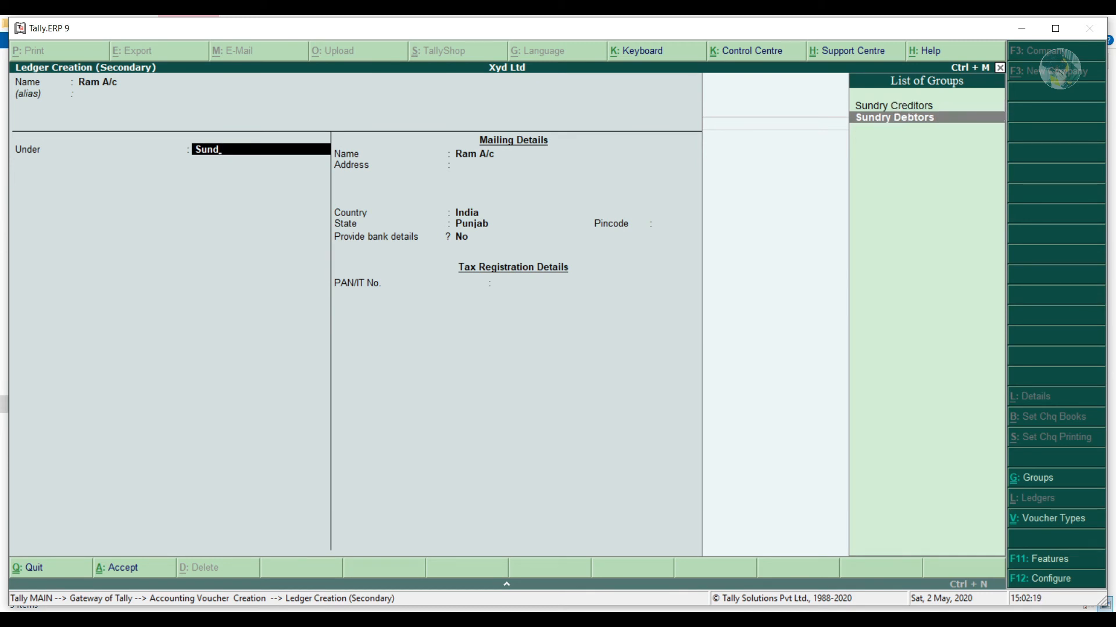
key(Return)
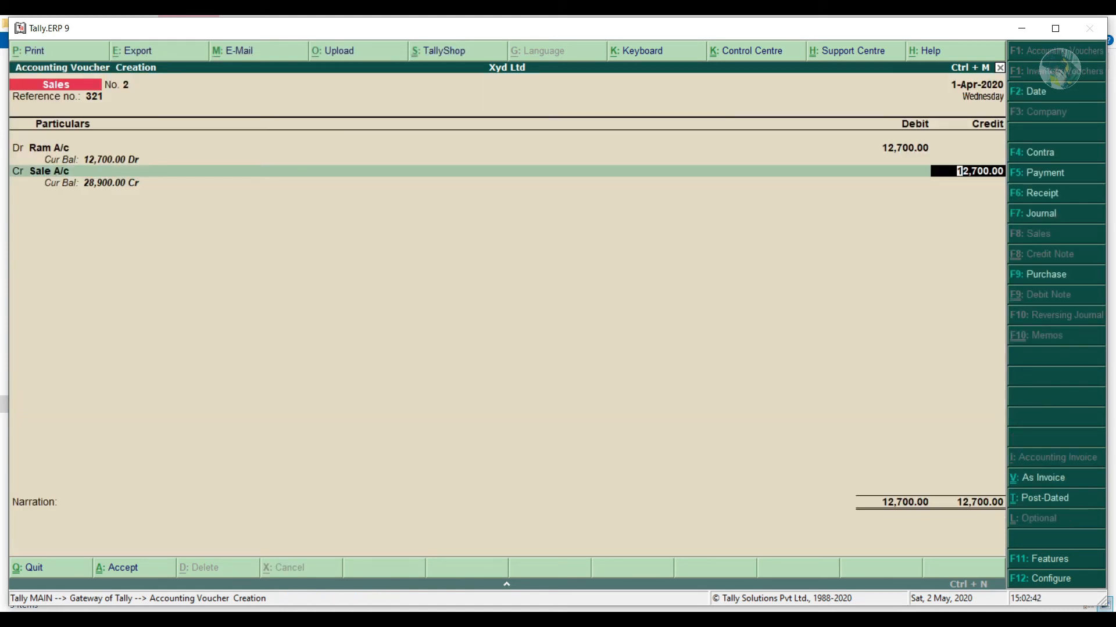
key(Return)
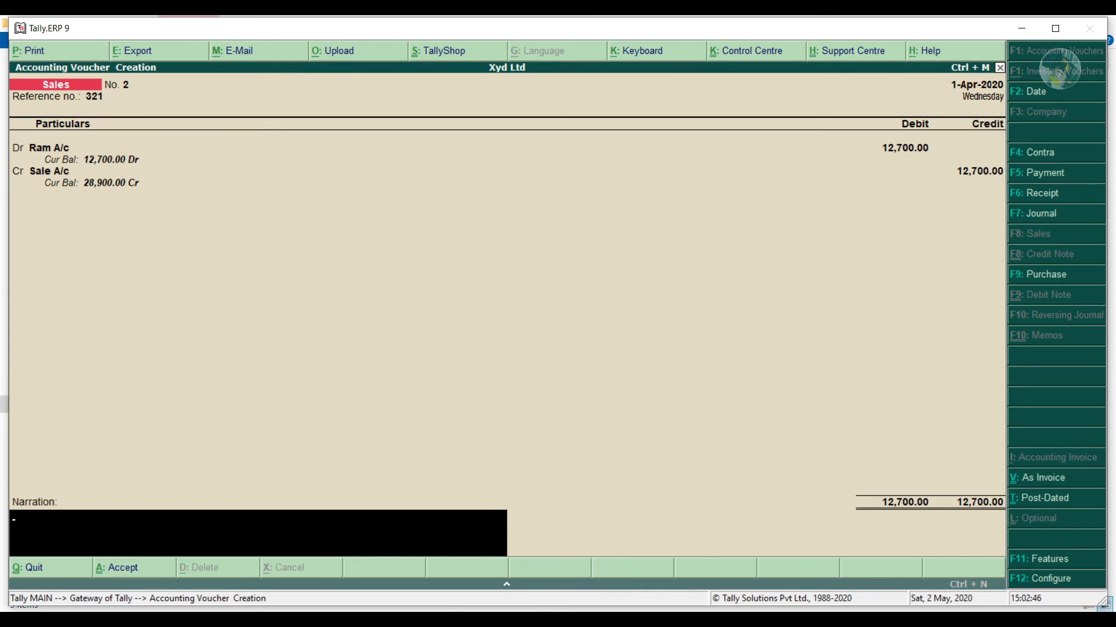
key(ctrl+a)
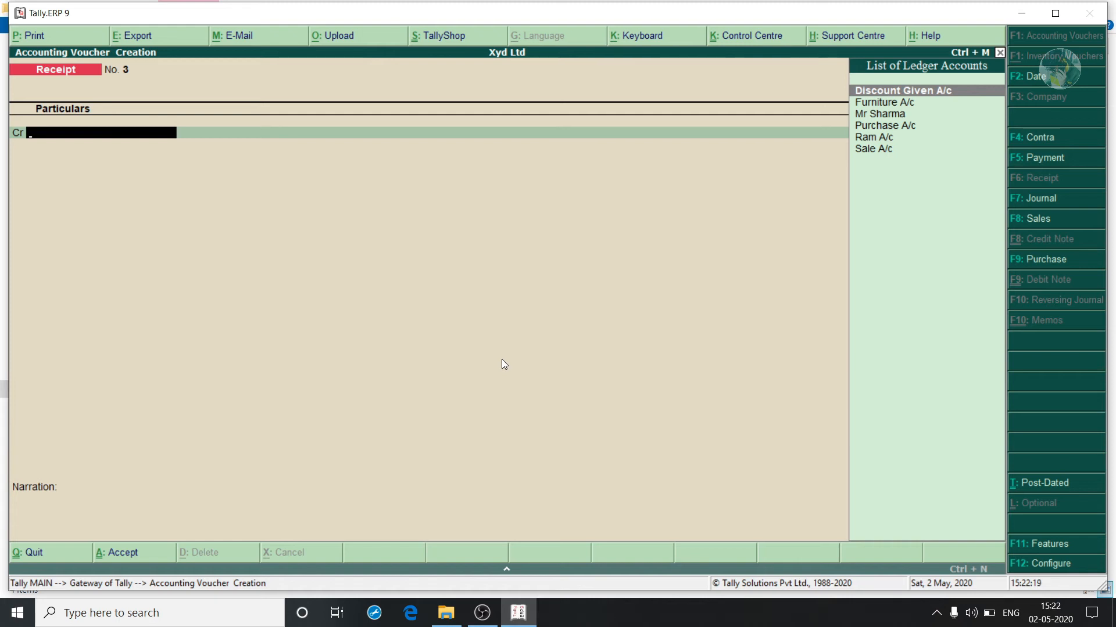
Start Purchase voucher No. 2 in voucher layout, invoice 321 dated 1-Apr-2020.
key(F9)
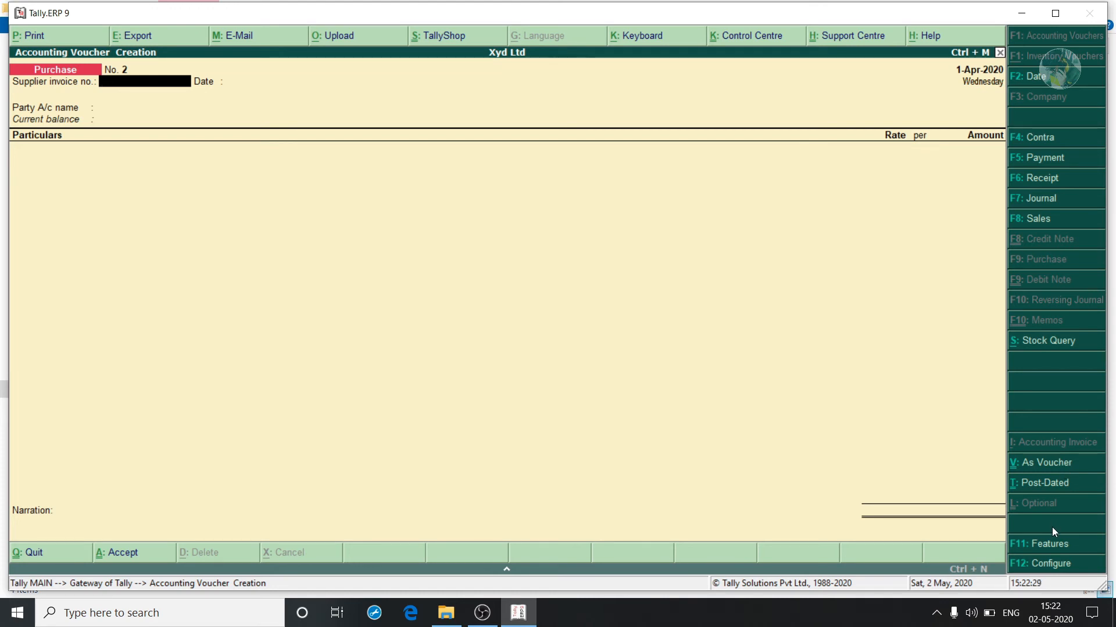
click(1051, 470)
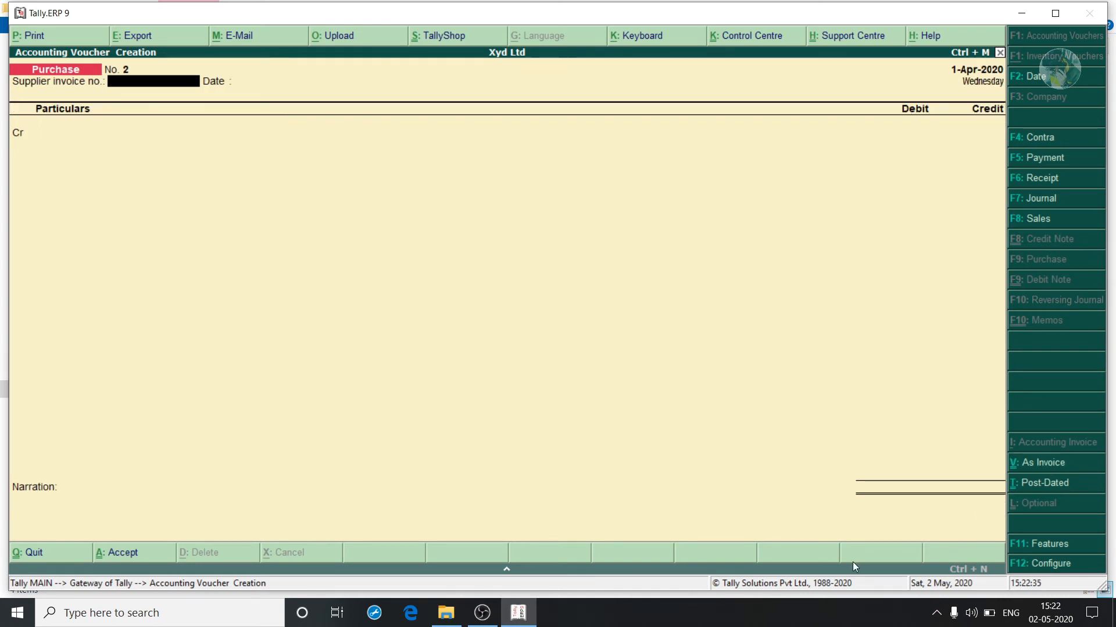
text(321)
key(Return)
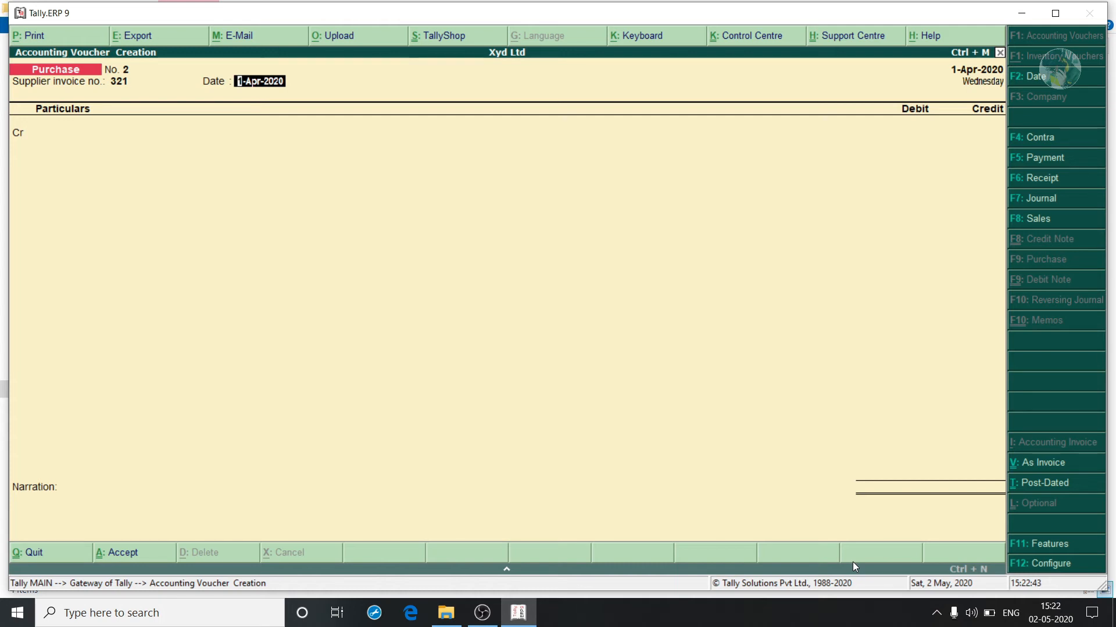
key(Return)
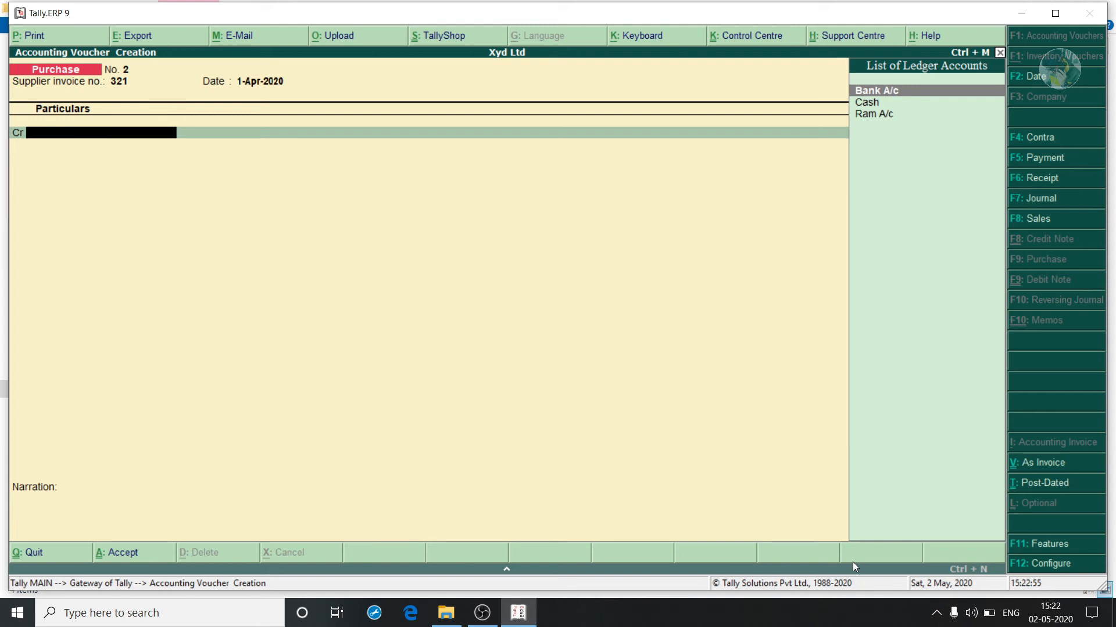
Credit new Sundry Creditors ledger Siva A/c, debit Purchase A/c 72,000, and save.
key(alt+c)
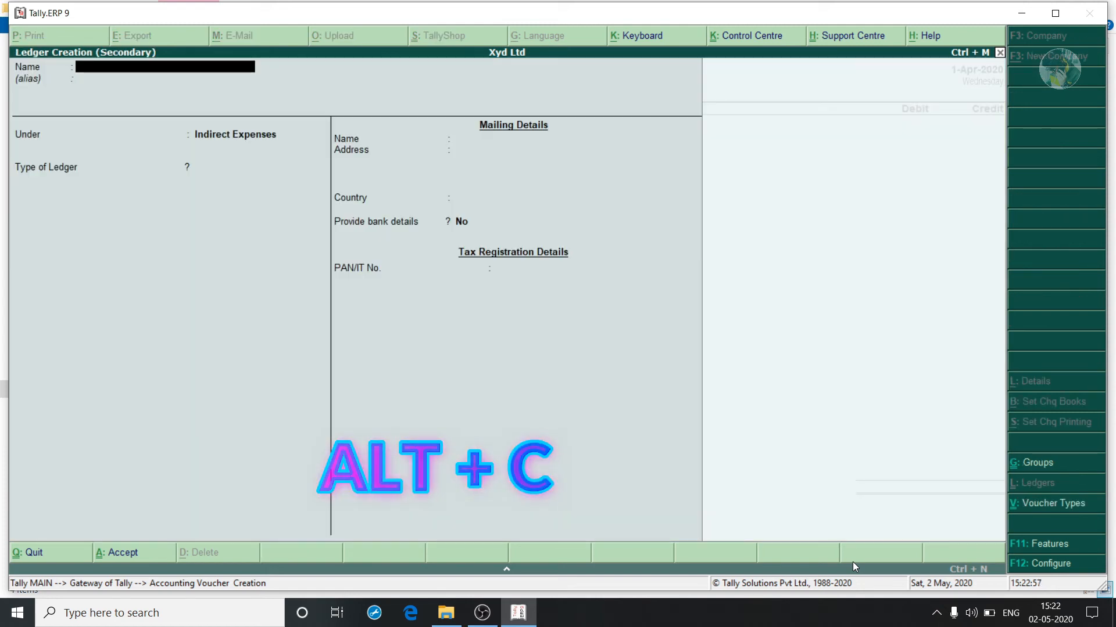
text(Siva A/c)
key(Return)
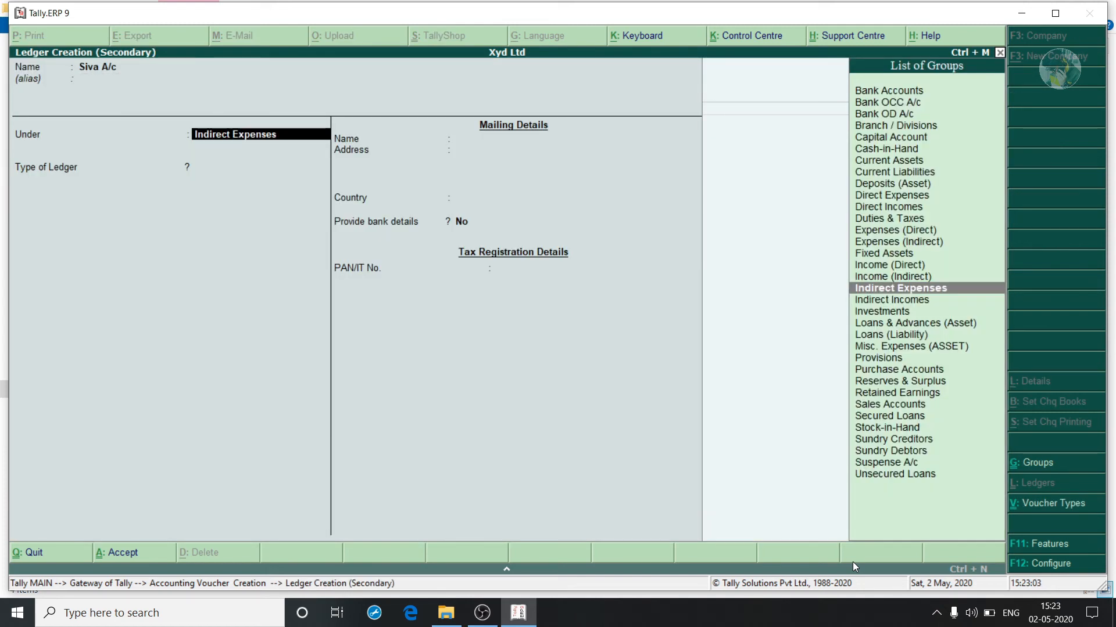
text(Sun)
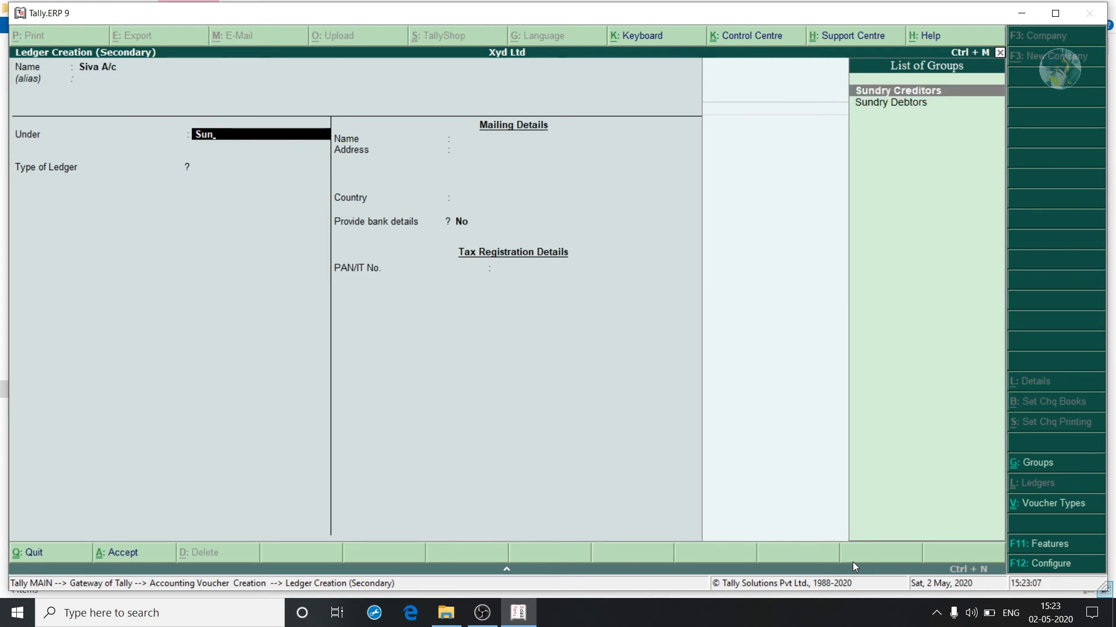
key(Return)
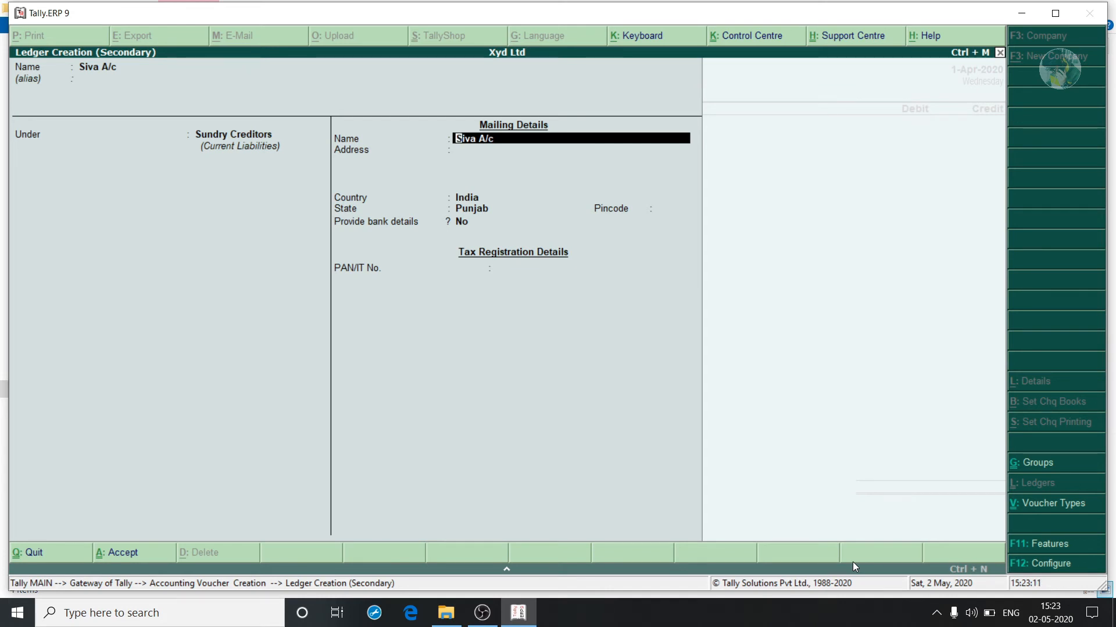
key(ctrl+a)
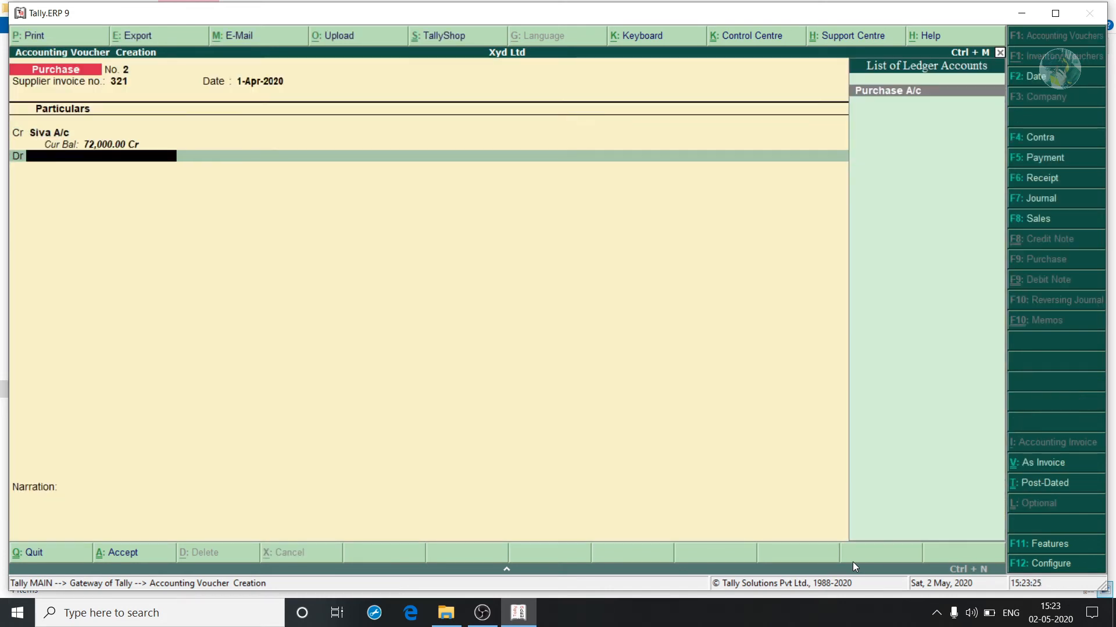
key(Return)
key(Return)
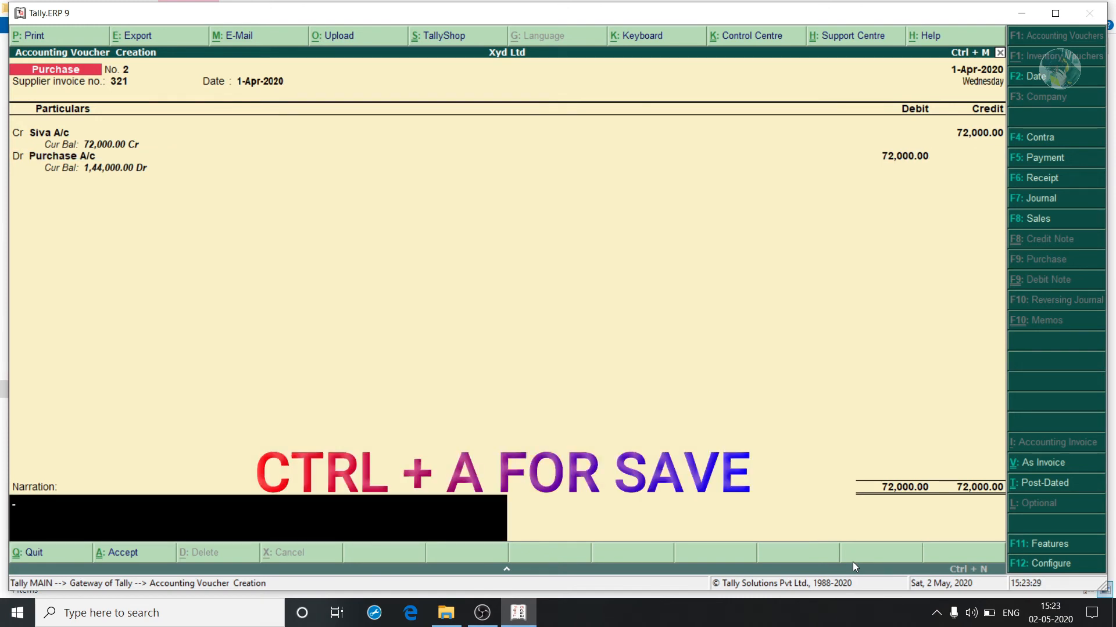
key(ctrl+a)
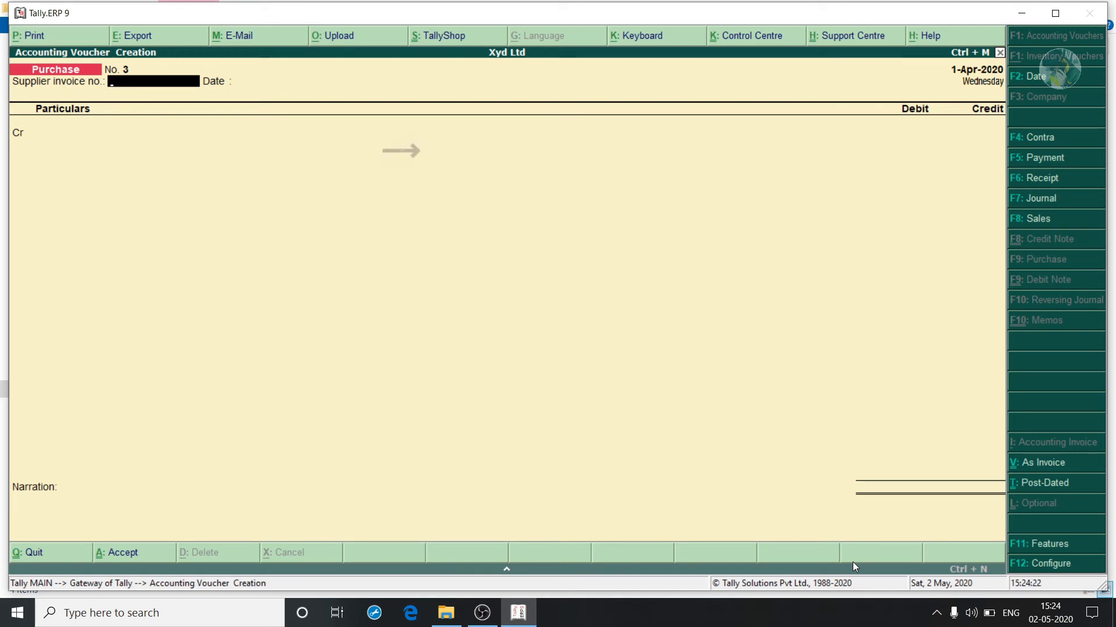
Start Payment No. 2 debiting Siva A/c and crediting Cash 12,000.
key(F5)
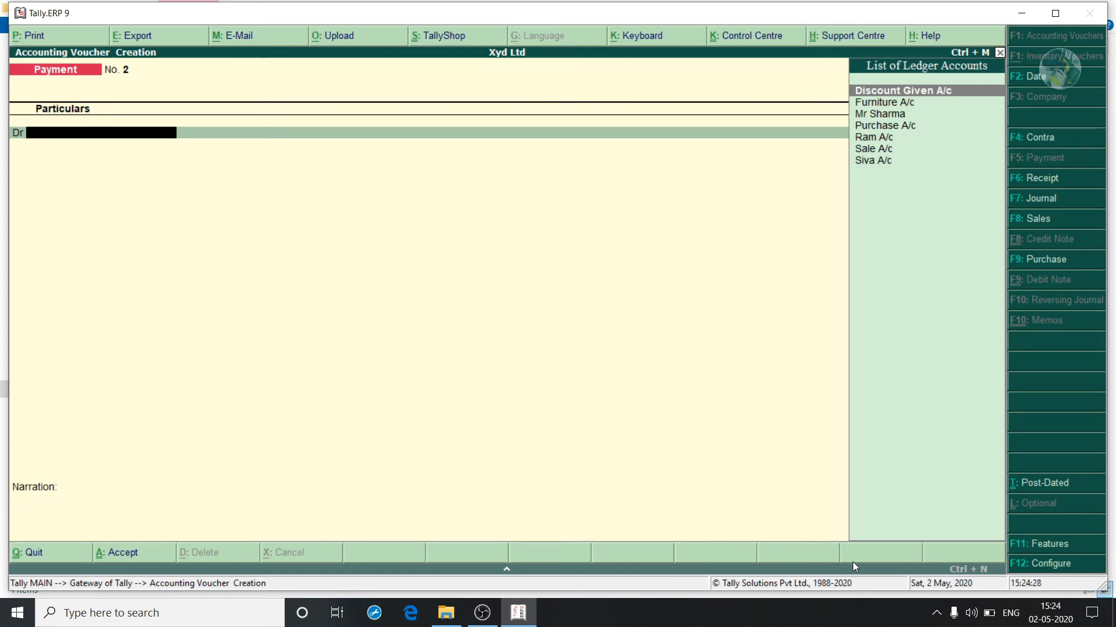
text(siva)
key(Return)
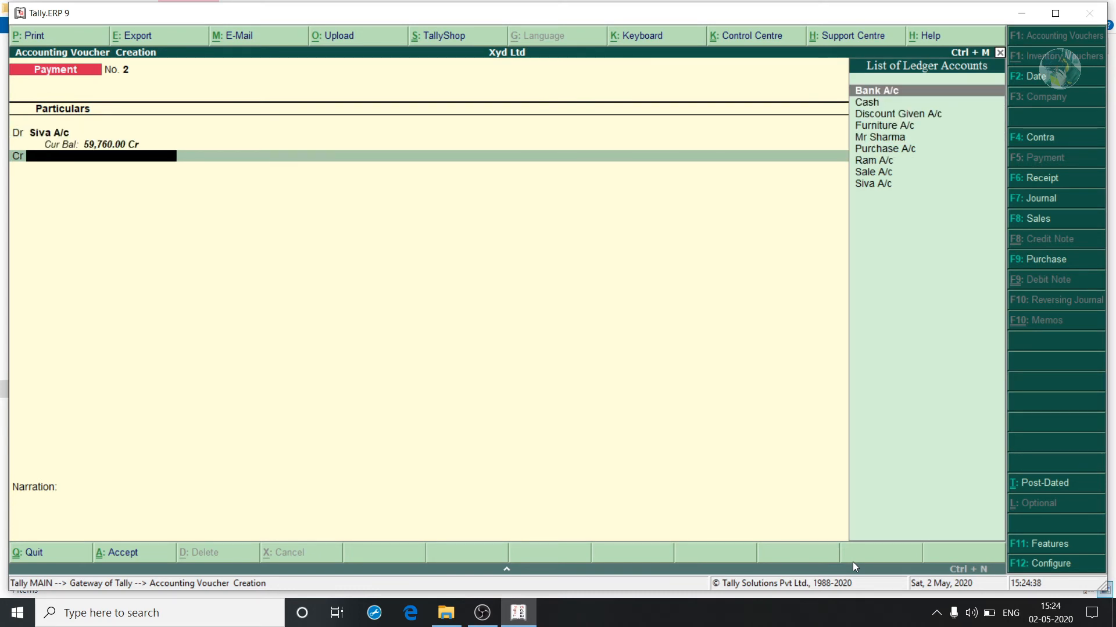
text(cash)
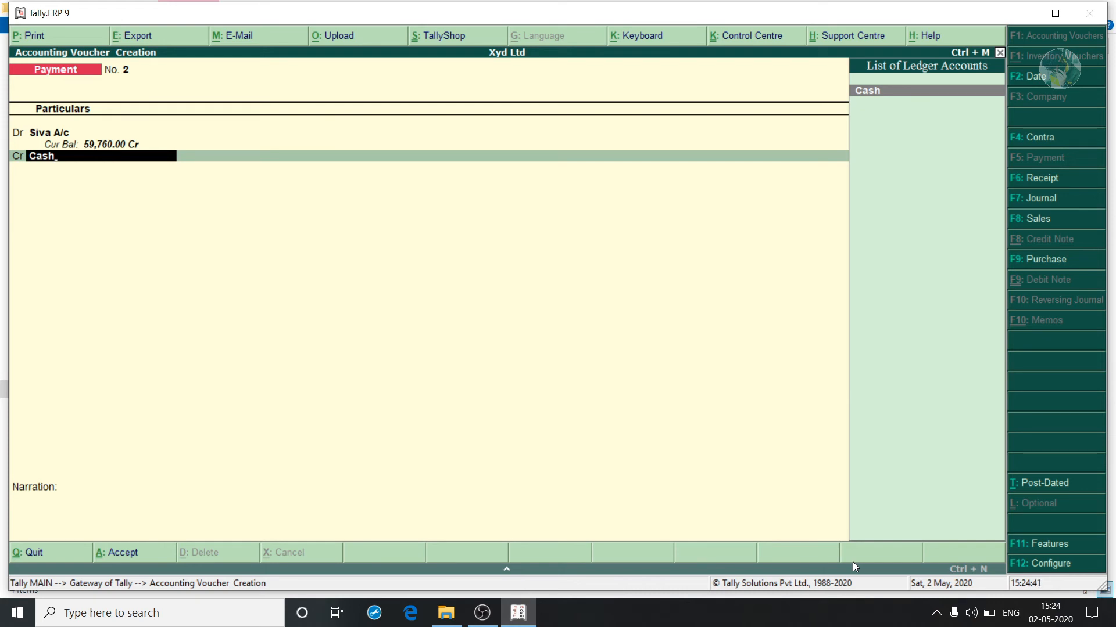
key(Return)
text(12,000)
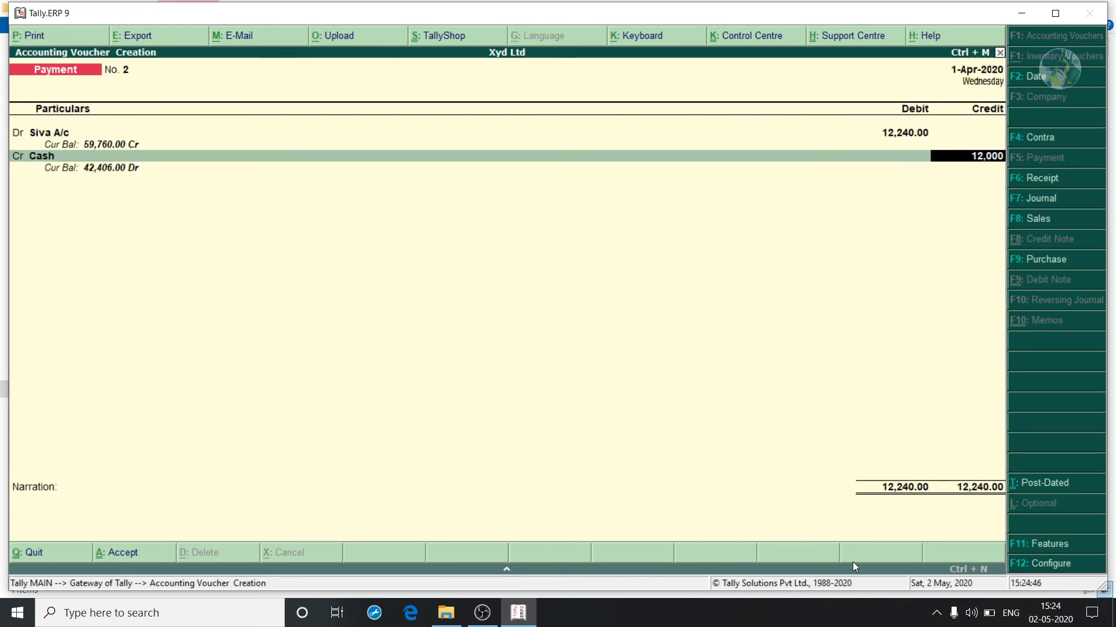
key(Return)
key(Return)
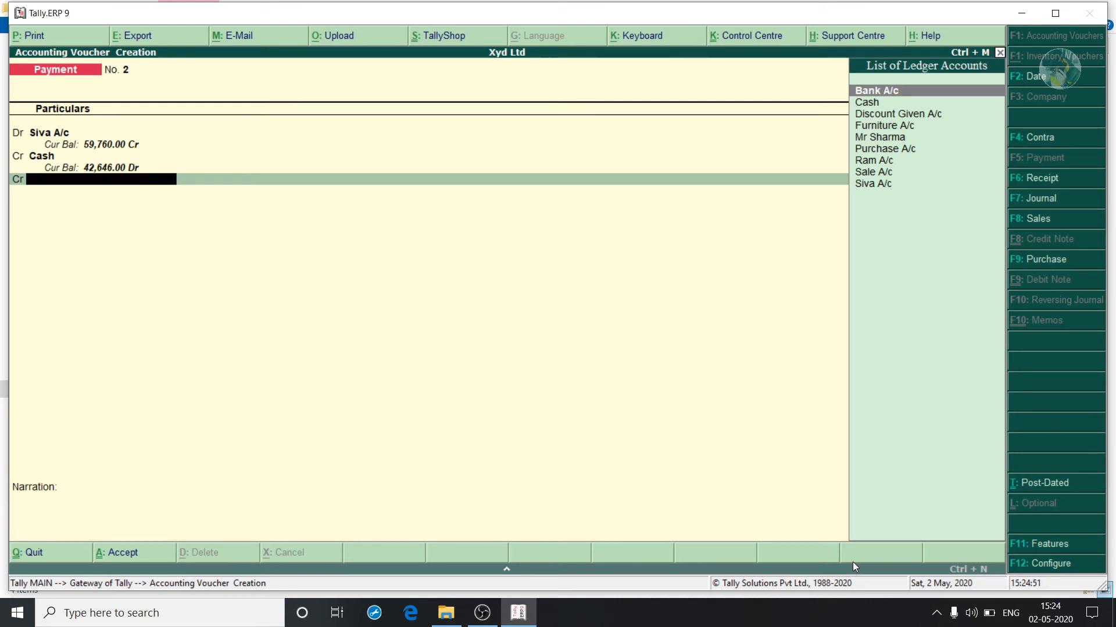
Credit 240 to new Indirect Incomes ledger Discount Rec A/c and save the payment.
key(alt+c)
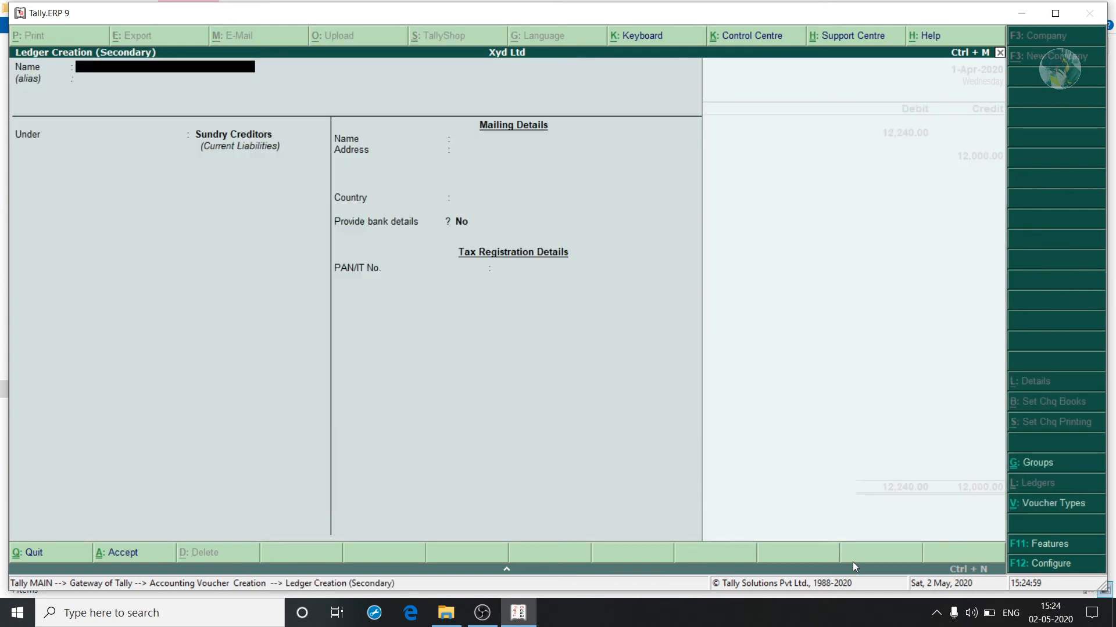
text(Discount Rec A/c)
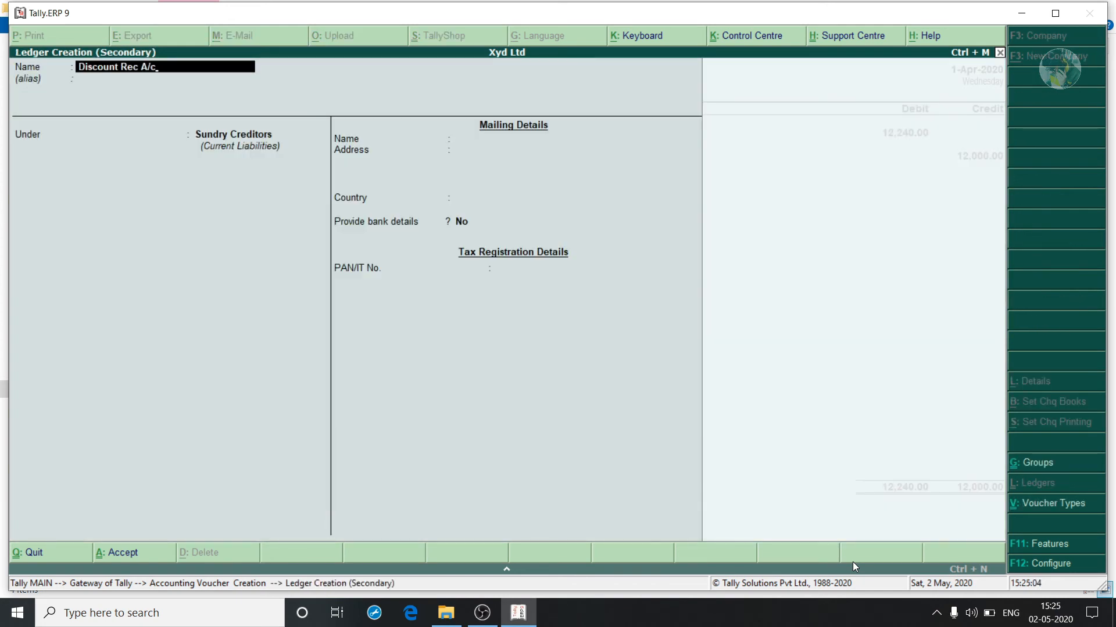
key(Return)
key(Return)
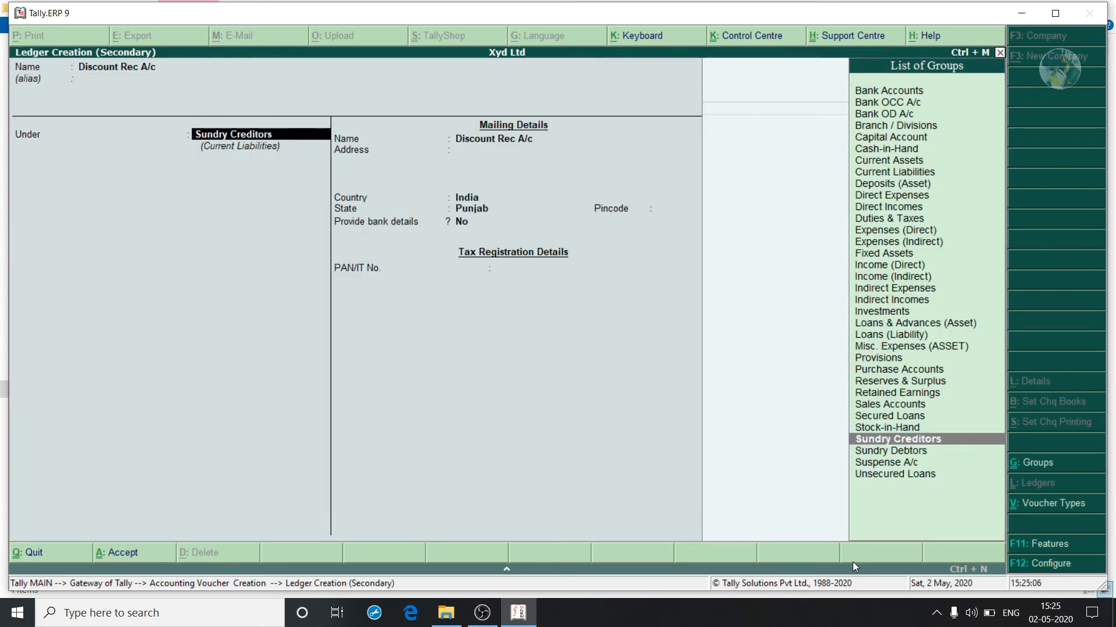
text(In)
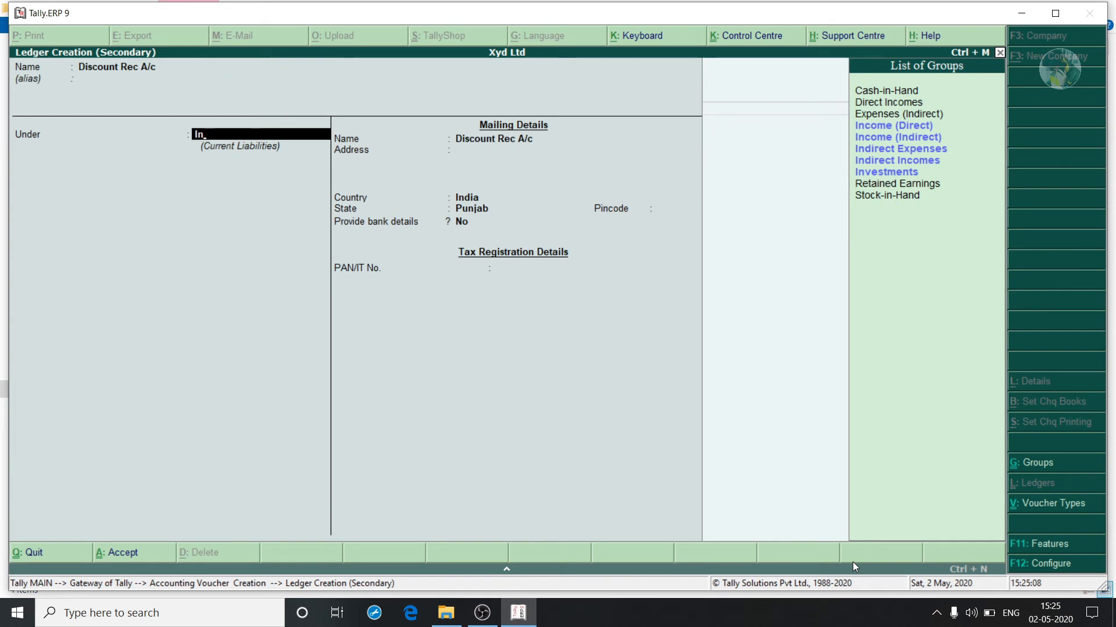
key(Down)
key(Down)
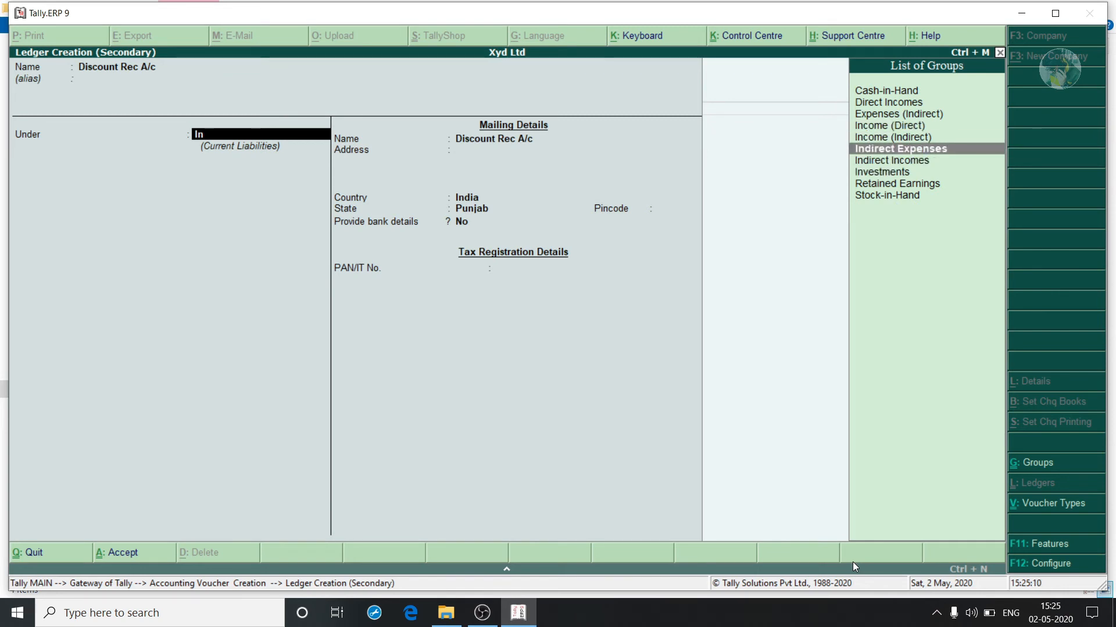
key(Down)
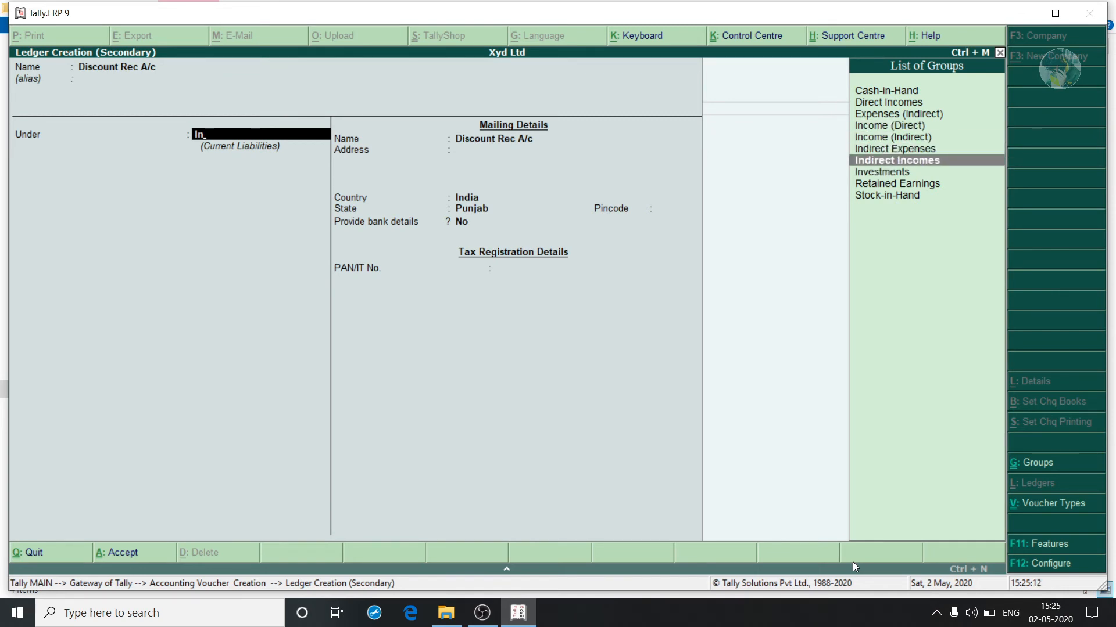
key(Return)
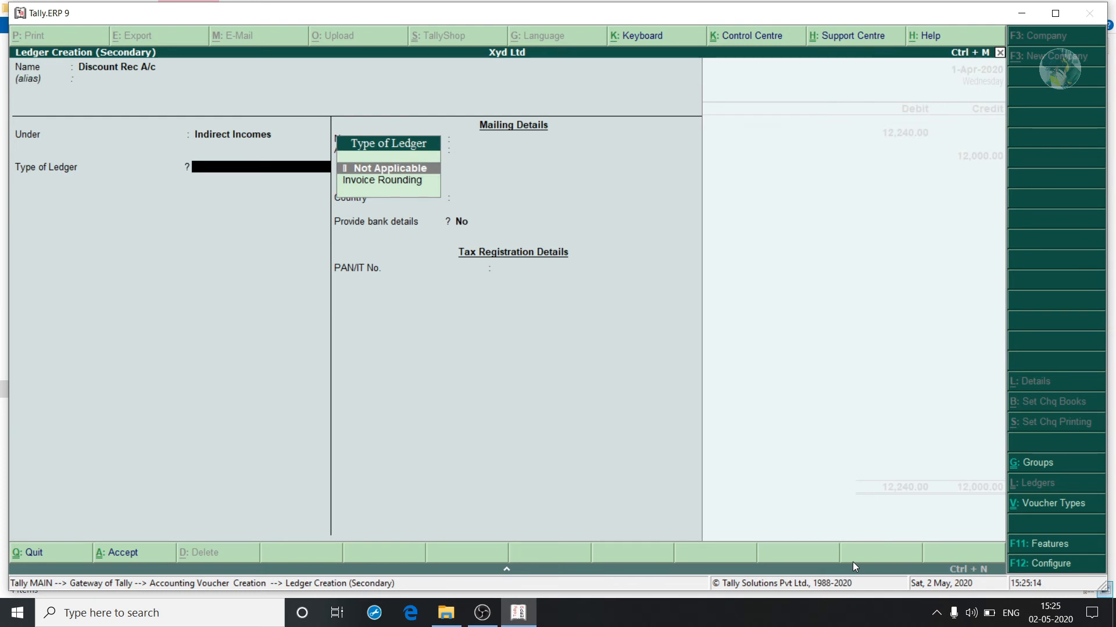
key(ctrl+a)
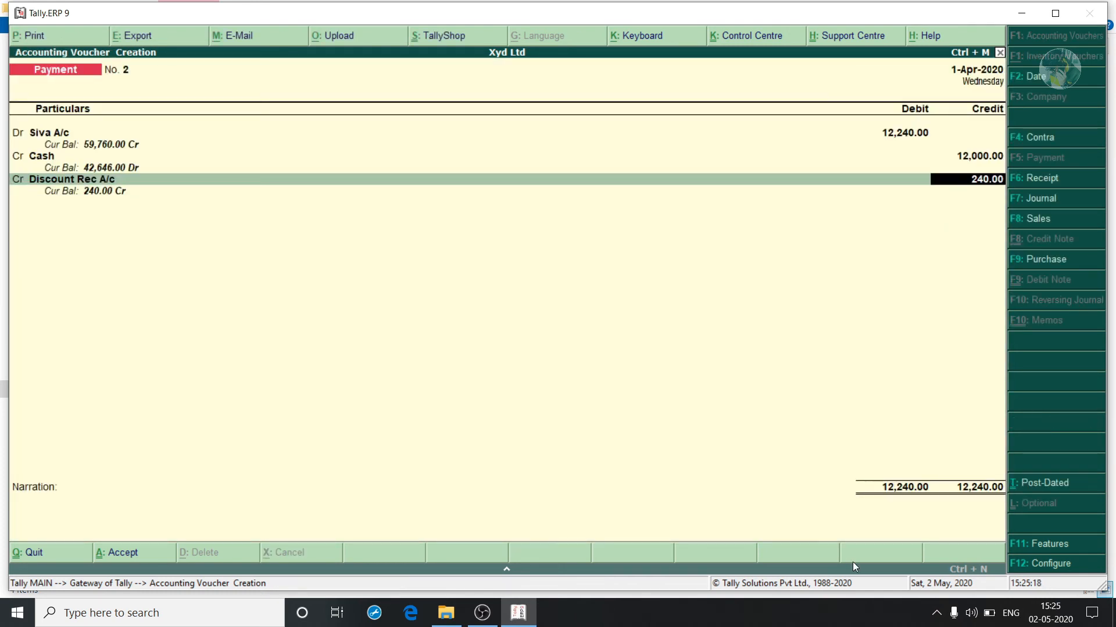
key(Return)
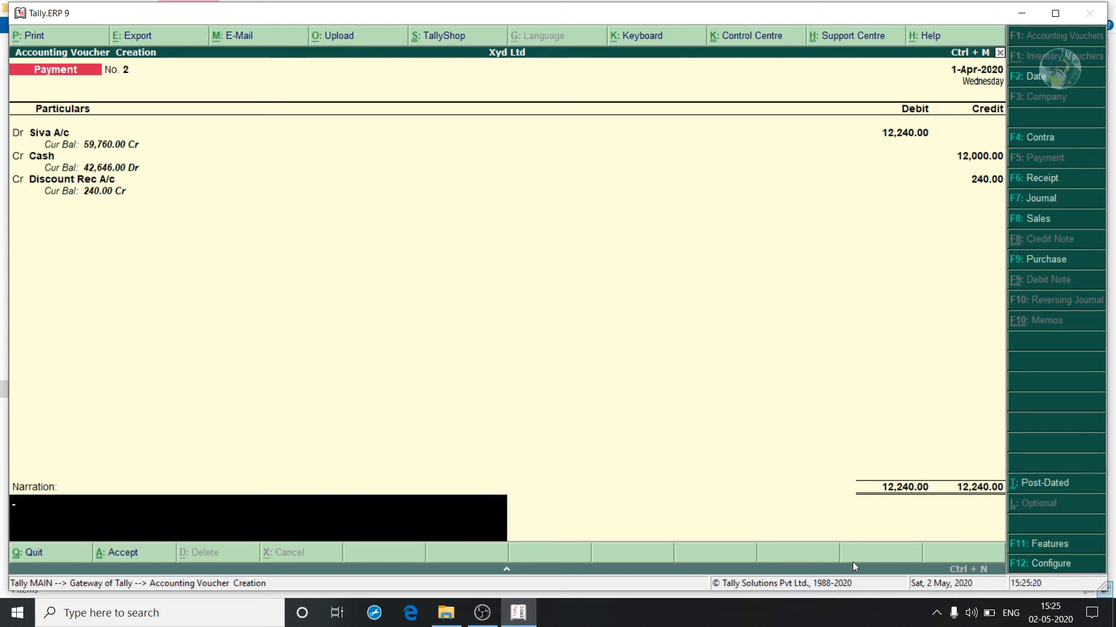
key(ctrl+a)
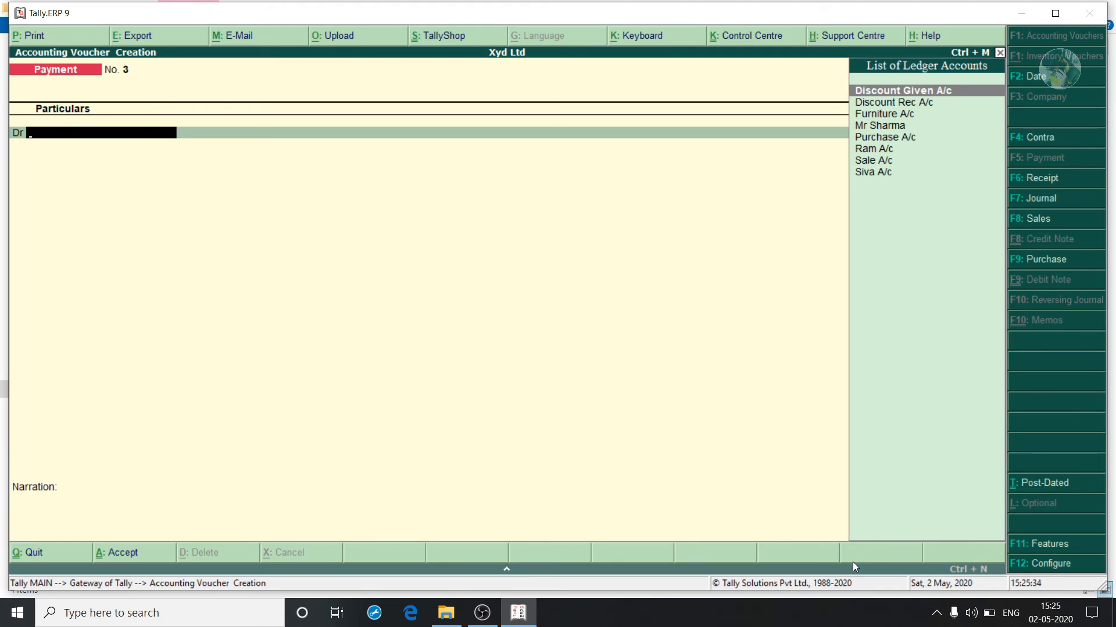
Create a new Wages ledger under Indirect Expenses and debit it 1,800.
key(alt+c)
text(W)
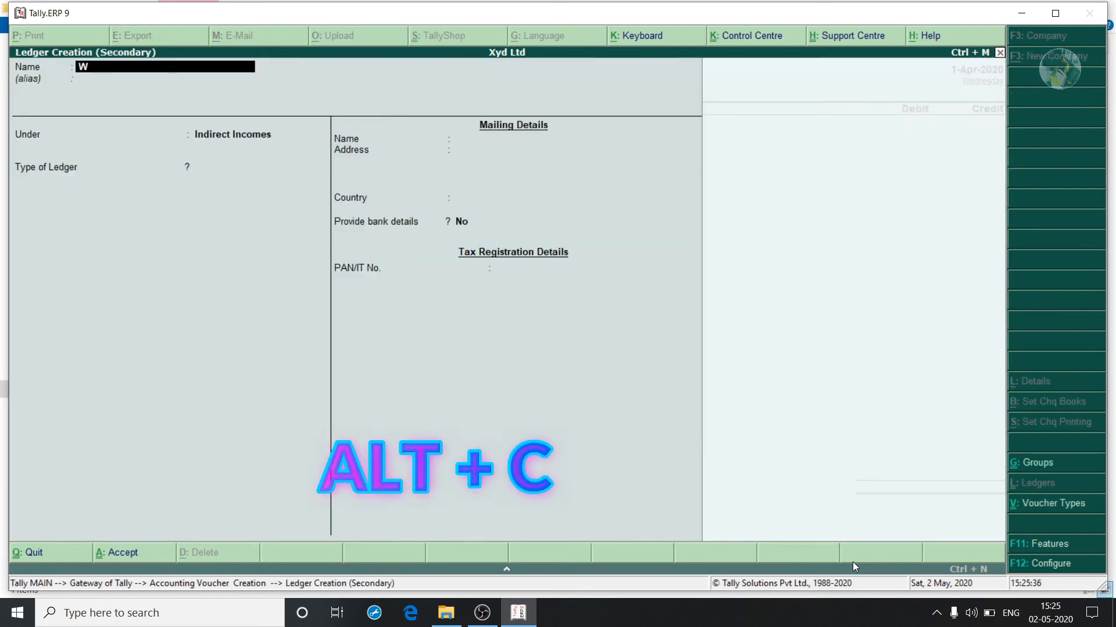
text(ages)
key(Return)
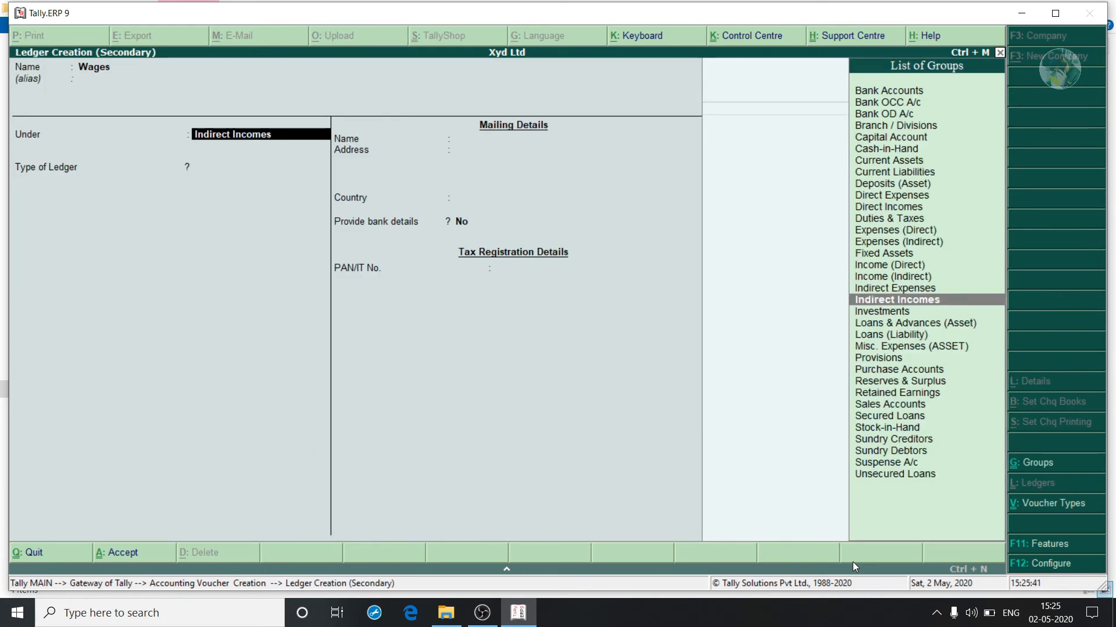
key(Up)
key(Return)
key(ctrl+a)
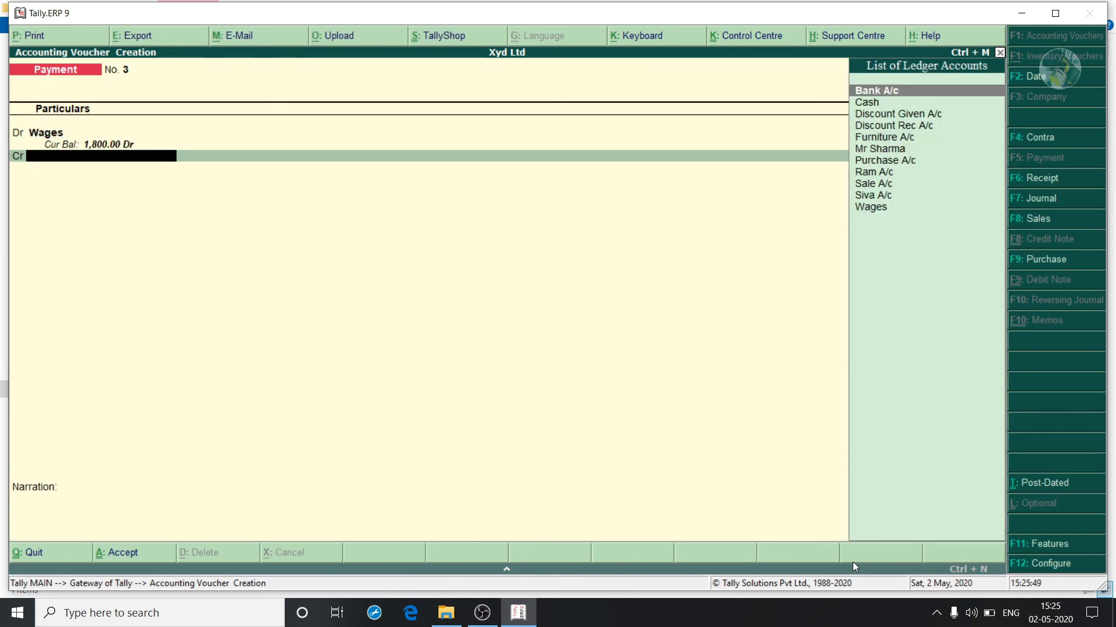
Credit Cash 1,800 and save payment voucher No. 3.
key(Down)
key(Return)
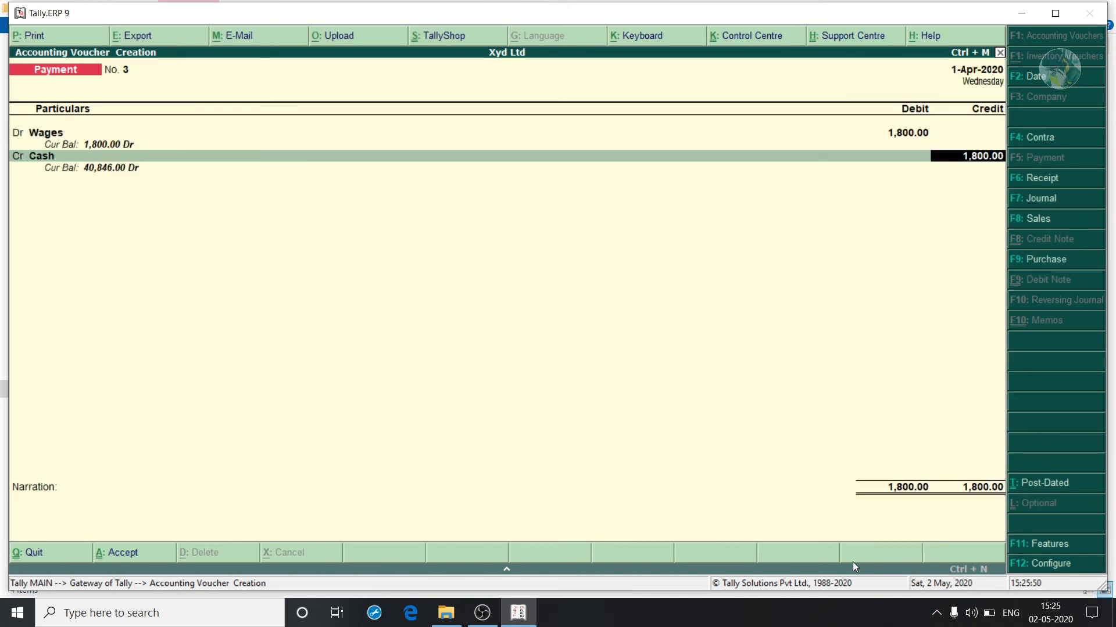
key(Return)
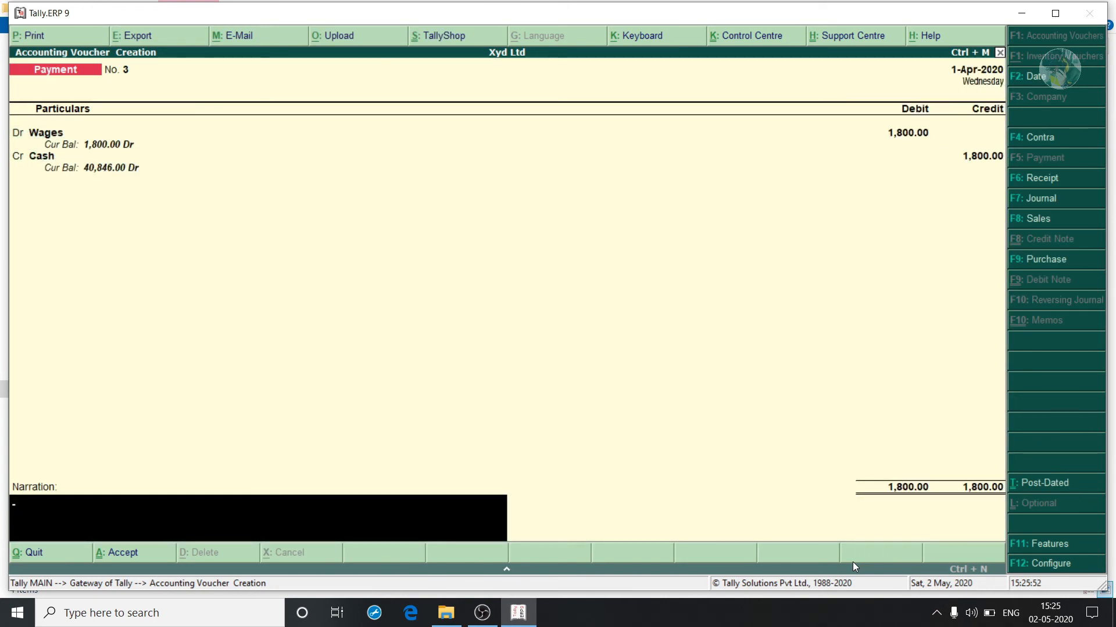
key(ctrl+a)
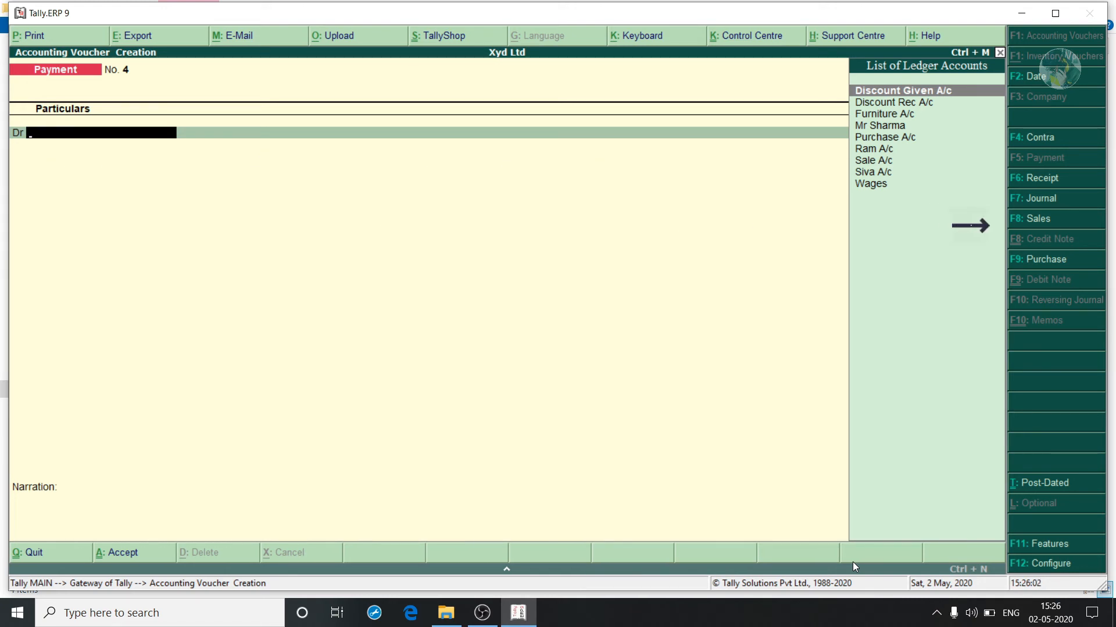
Start a sales voucher in voucher mode with reference 123, creating a new customer ledger under Sundry Debtors.
key(F8)
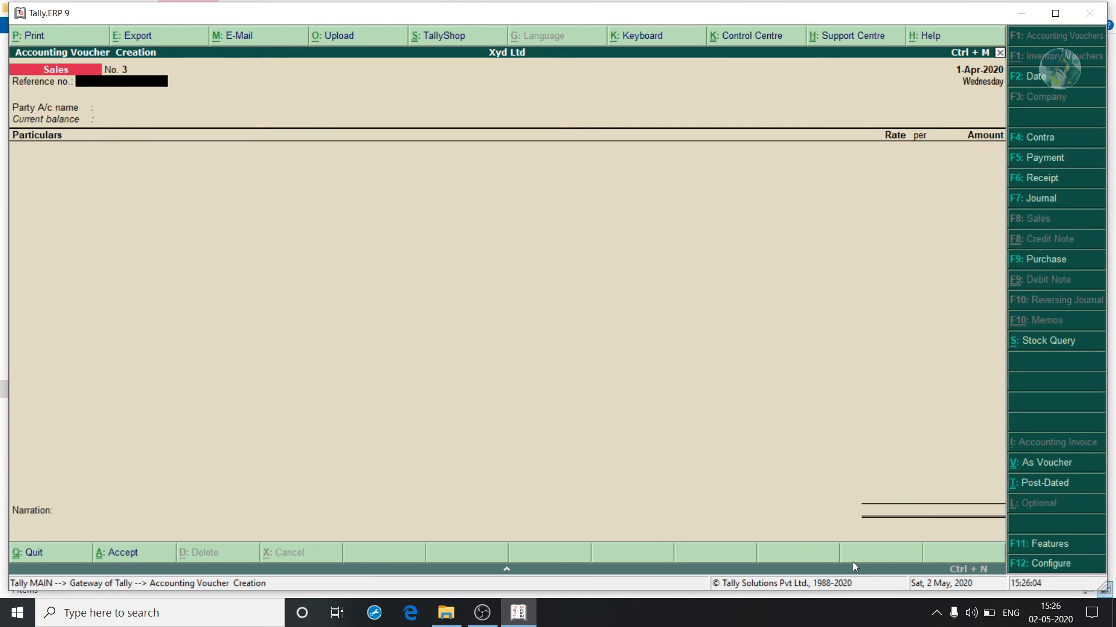
click(1042, 463)
text(123)
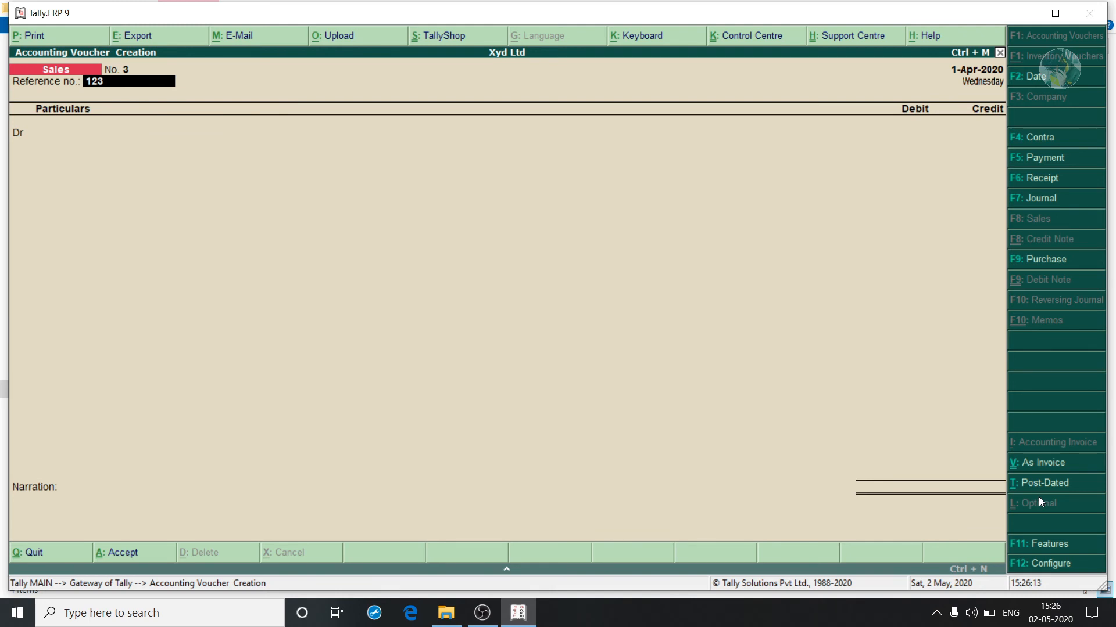
key(Return)
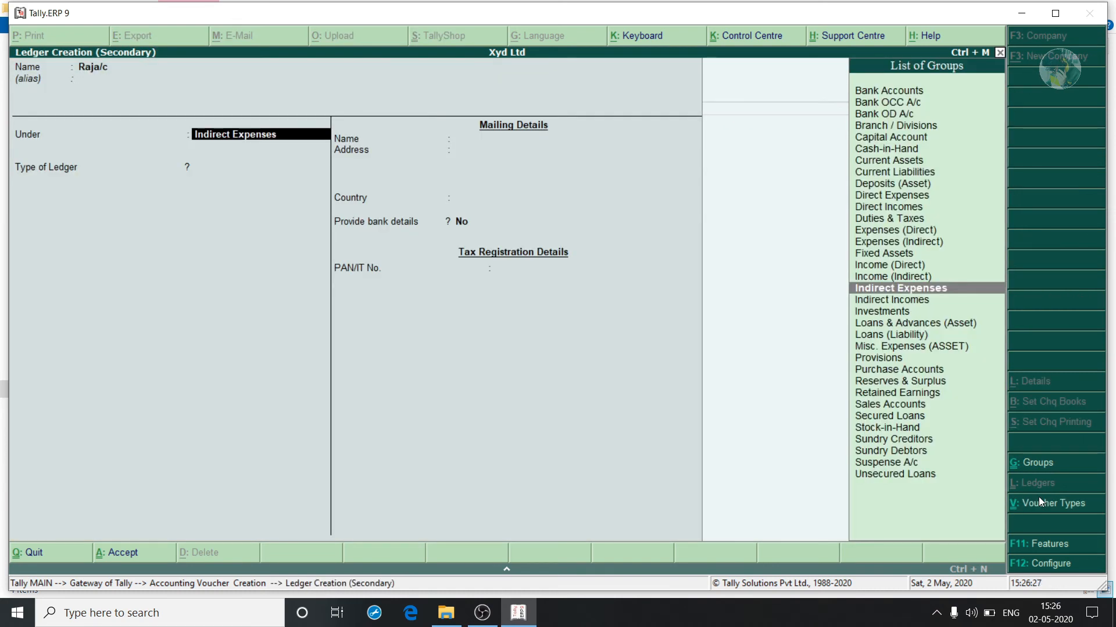
key(Down)
key(Down)
key(Down)
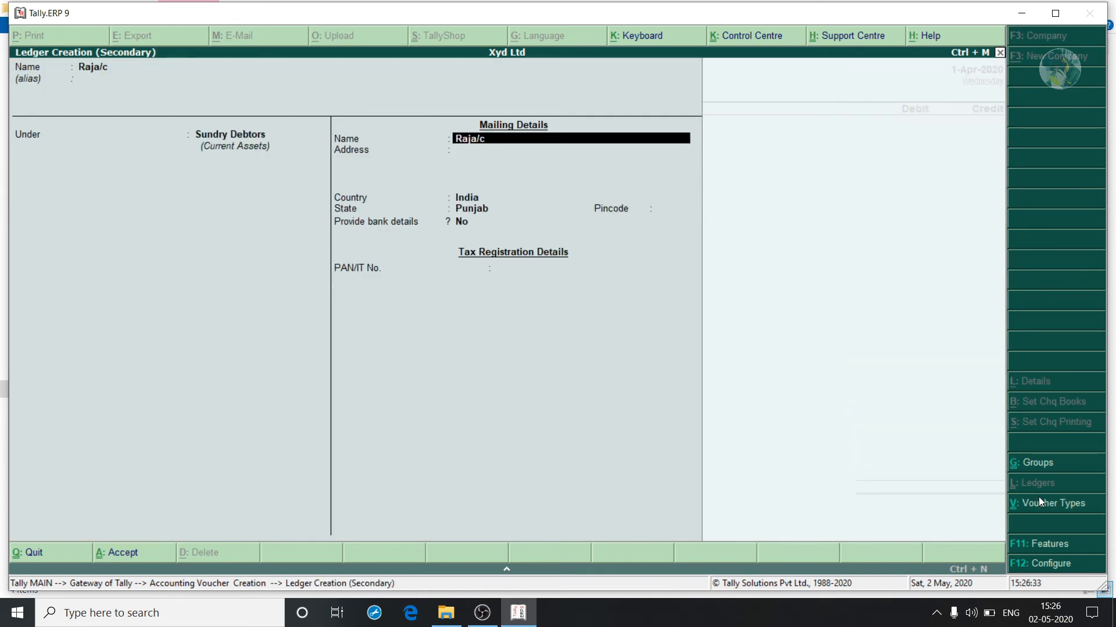
key(ctrl+a)
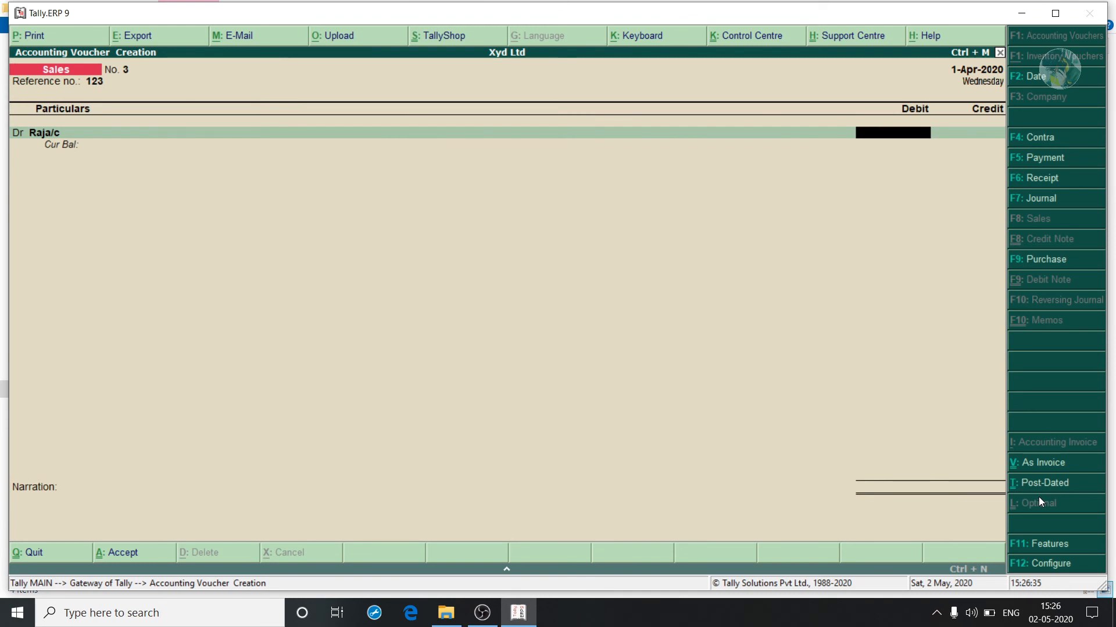
Debit the customer 35,000, credit Sale A/c, and save Sales No. 3.
text(35,000)
key(Return)
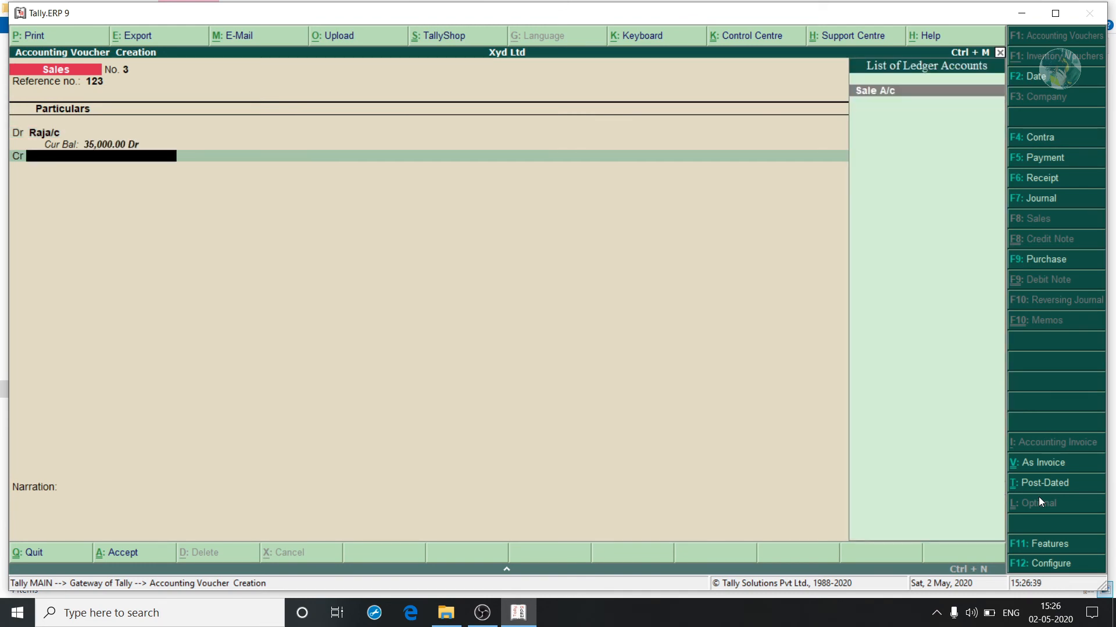
key(Return)
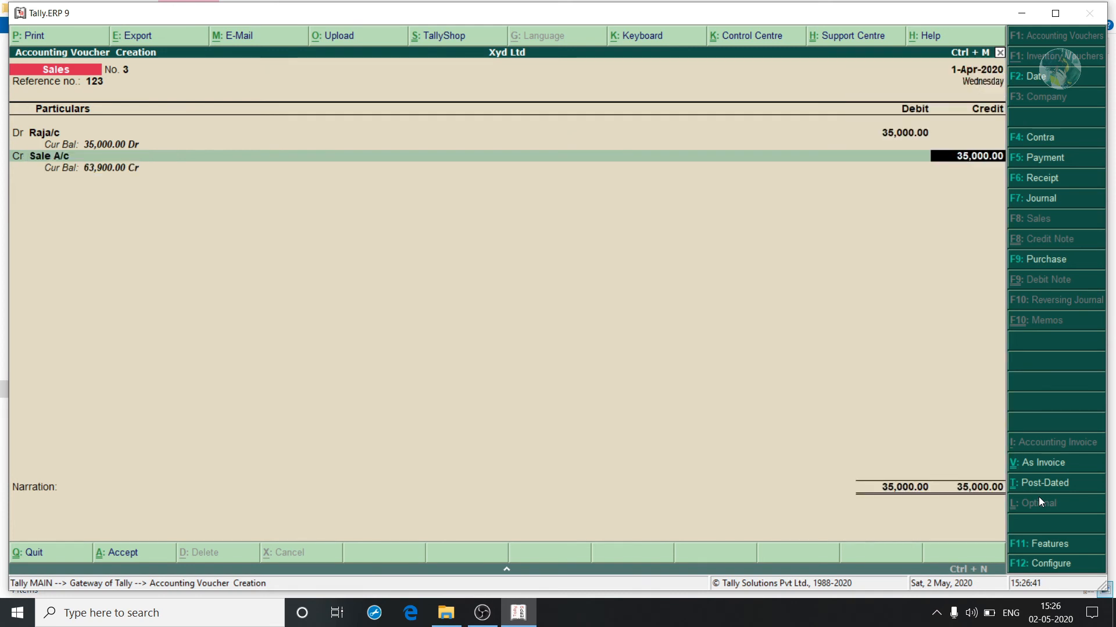
key(Return)
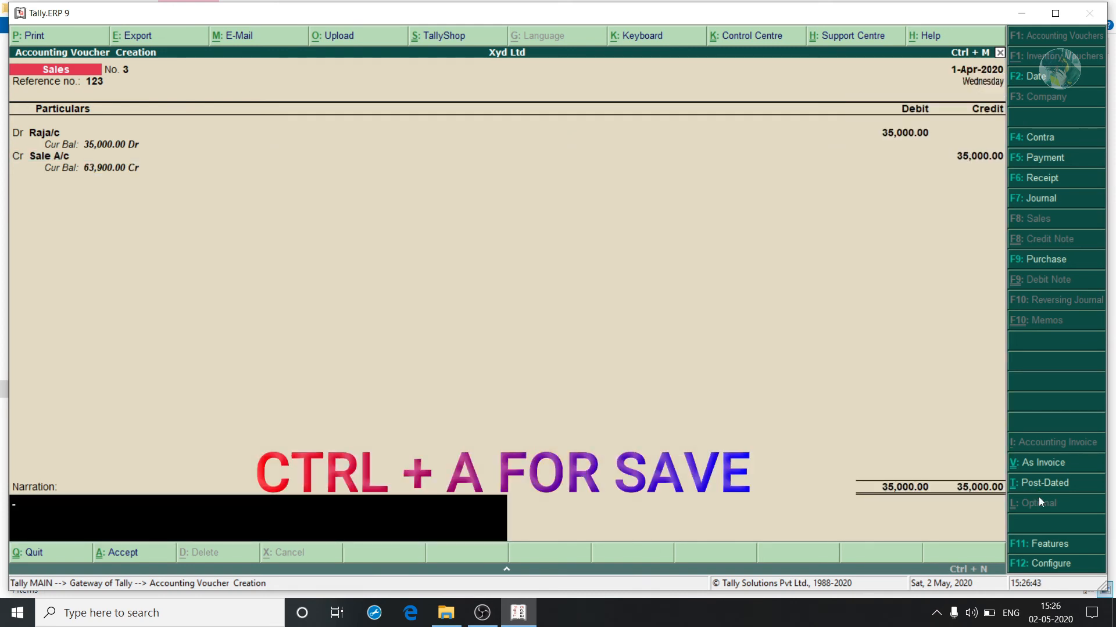
key(ctrl+a)
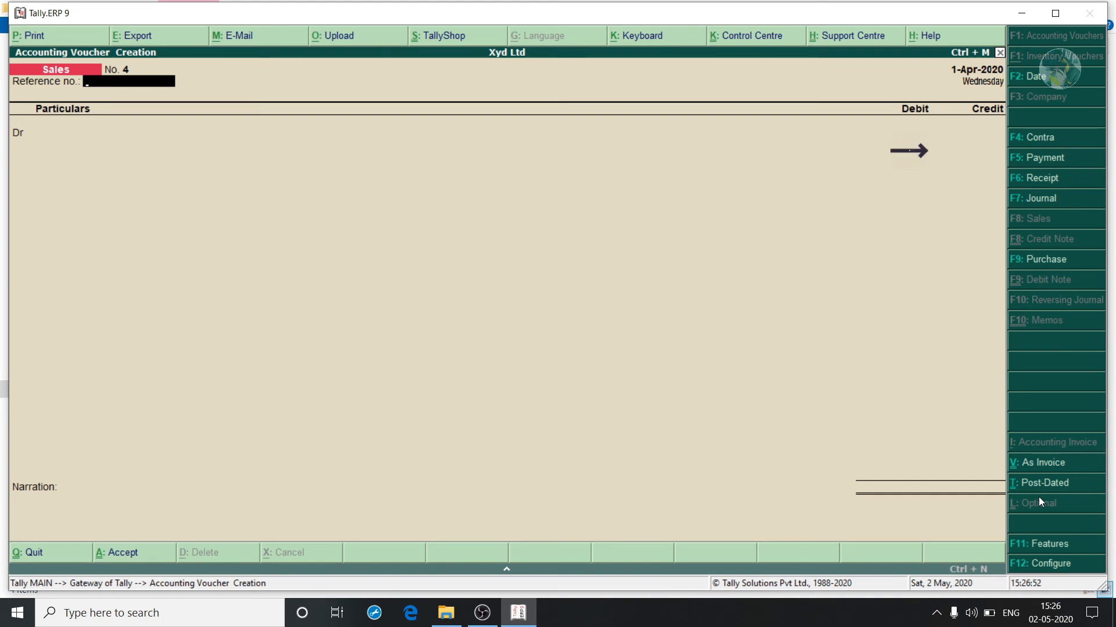
In a payment voucher, create the Trade Exp A/c ledger under Indirect Expenses.
key(F5)
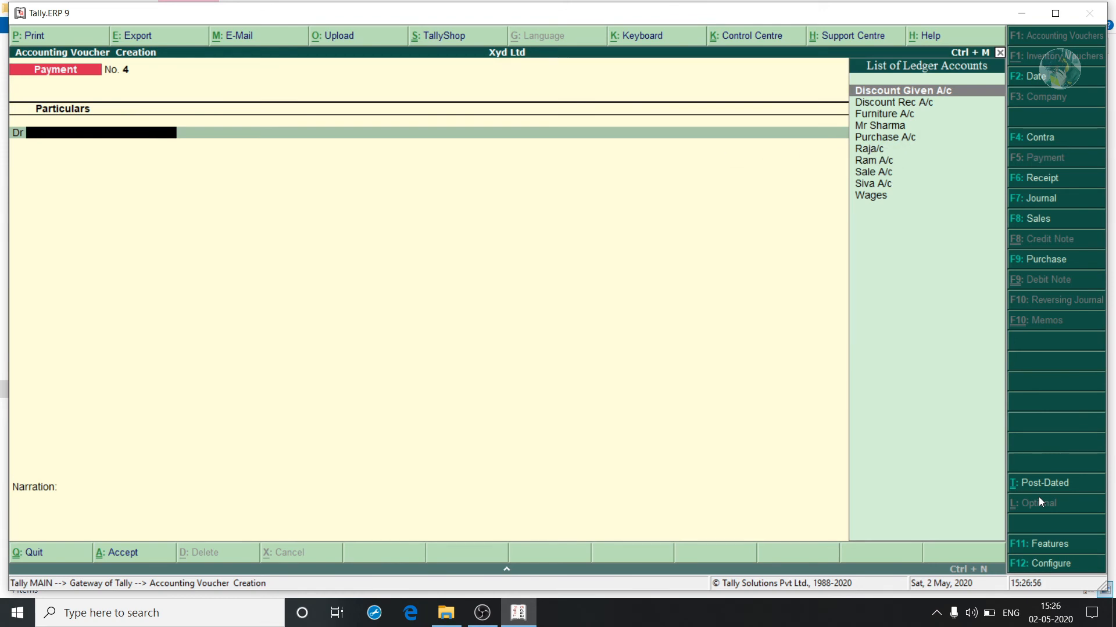
key(alt+c)
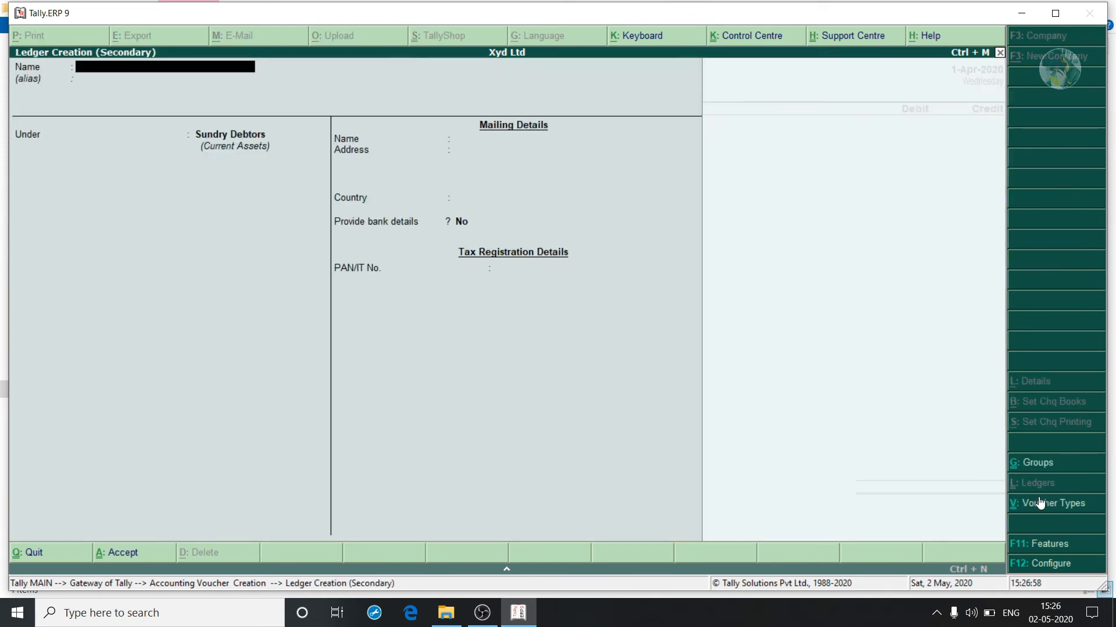
text(Trade Exp a/c)
key(Return)
key(Return)
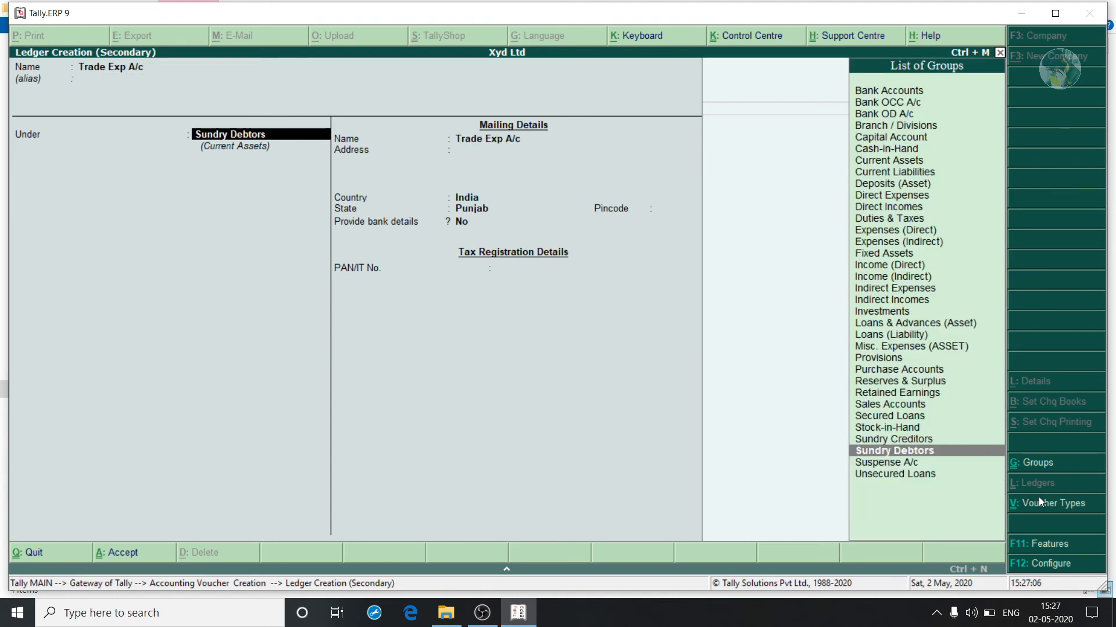
text(In)
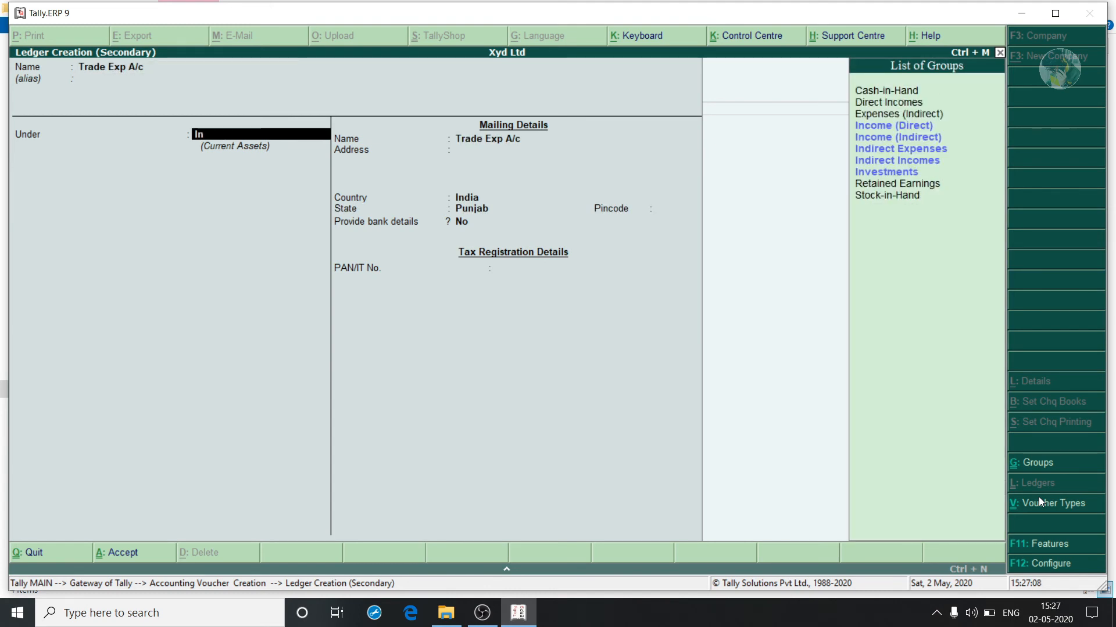
text(d)
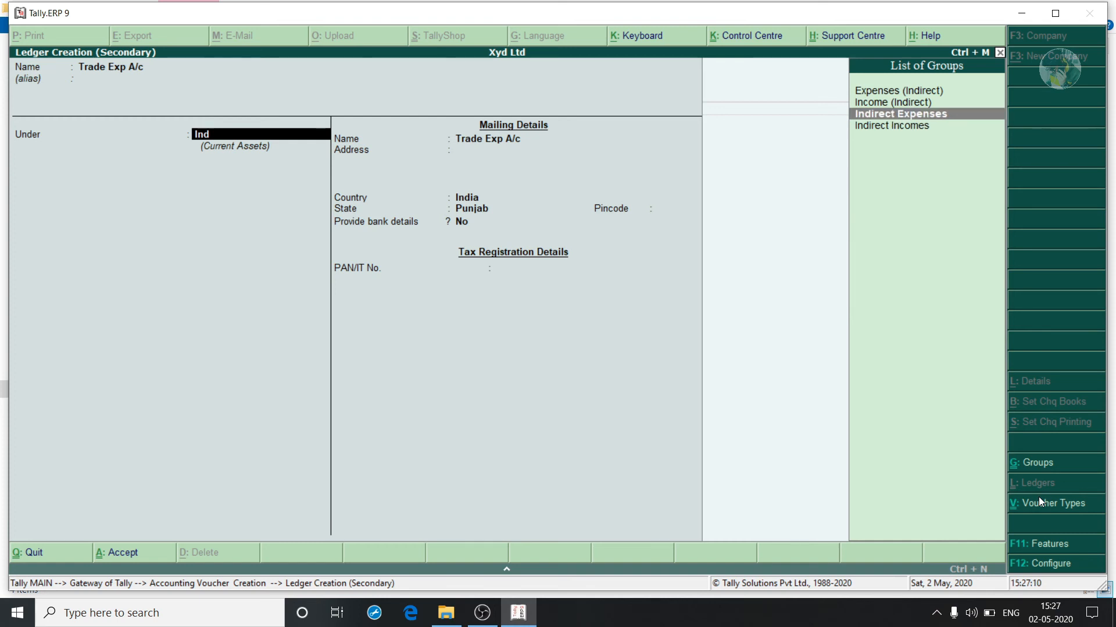
key(Return)
key(ctrl+a)
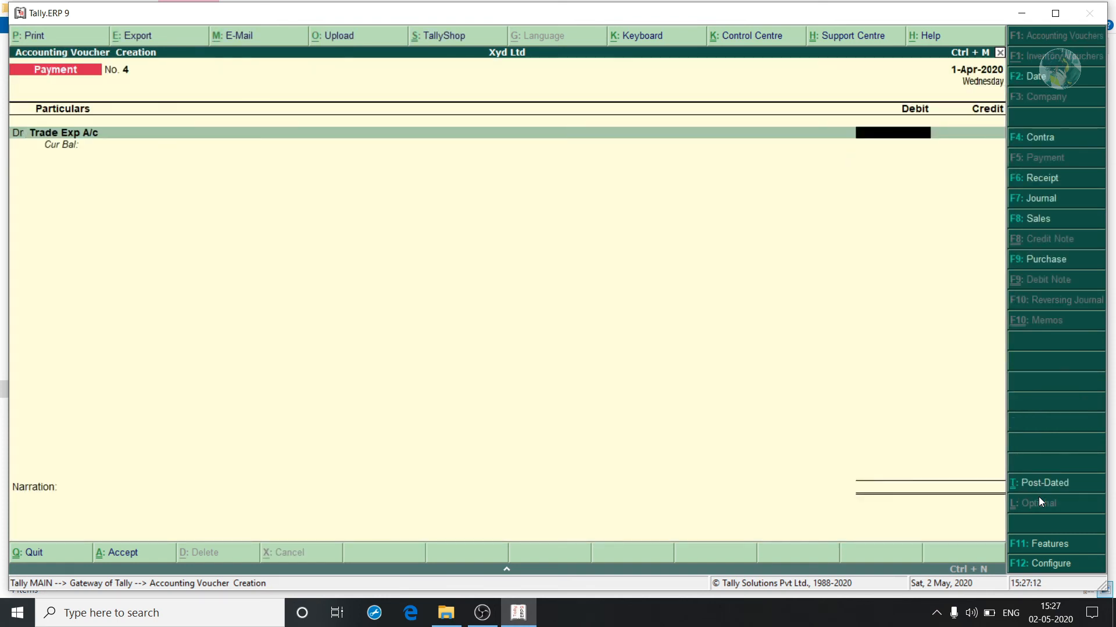
Debit Trade Exp A/c 150, credit Cash, and save Payment No. 4.
text(150)
key(Return)
text(cash)
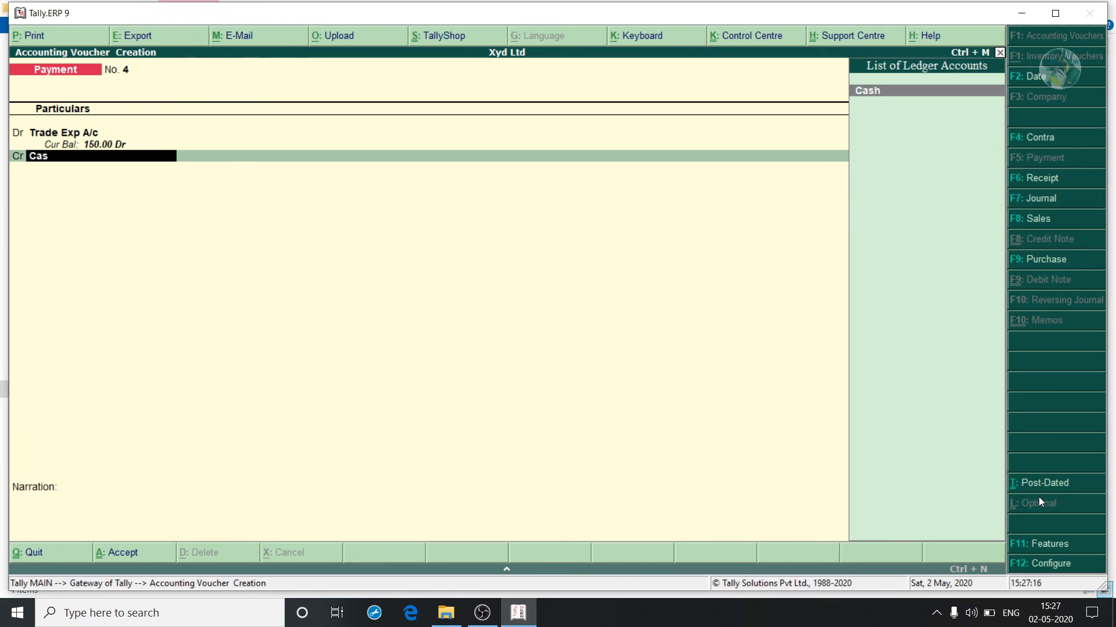
key(Return)
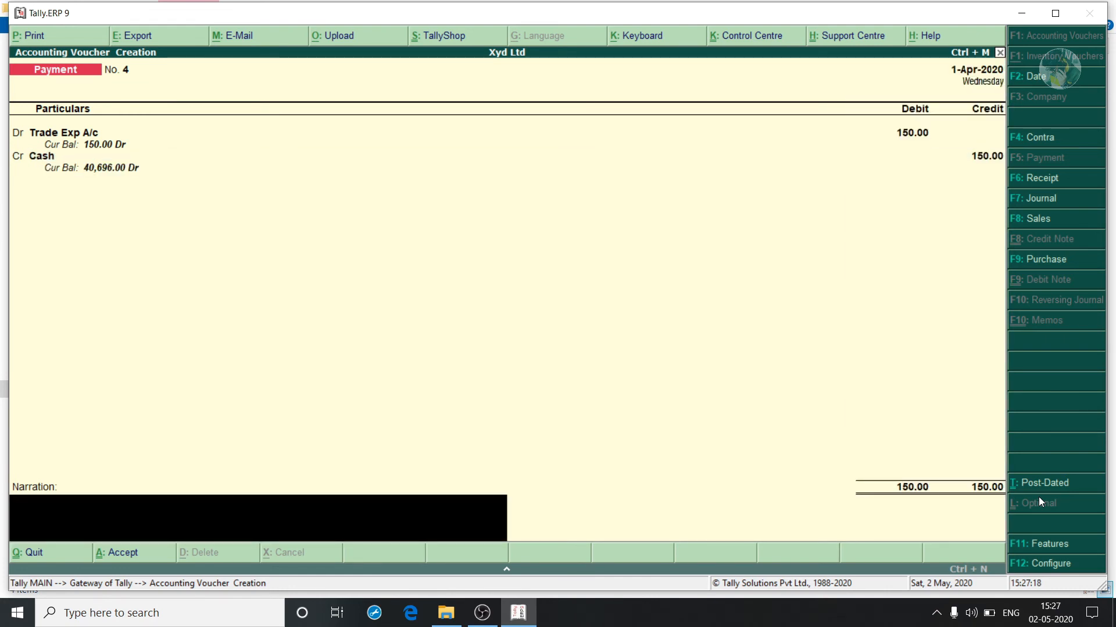
key(Return)
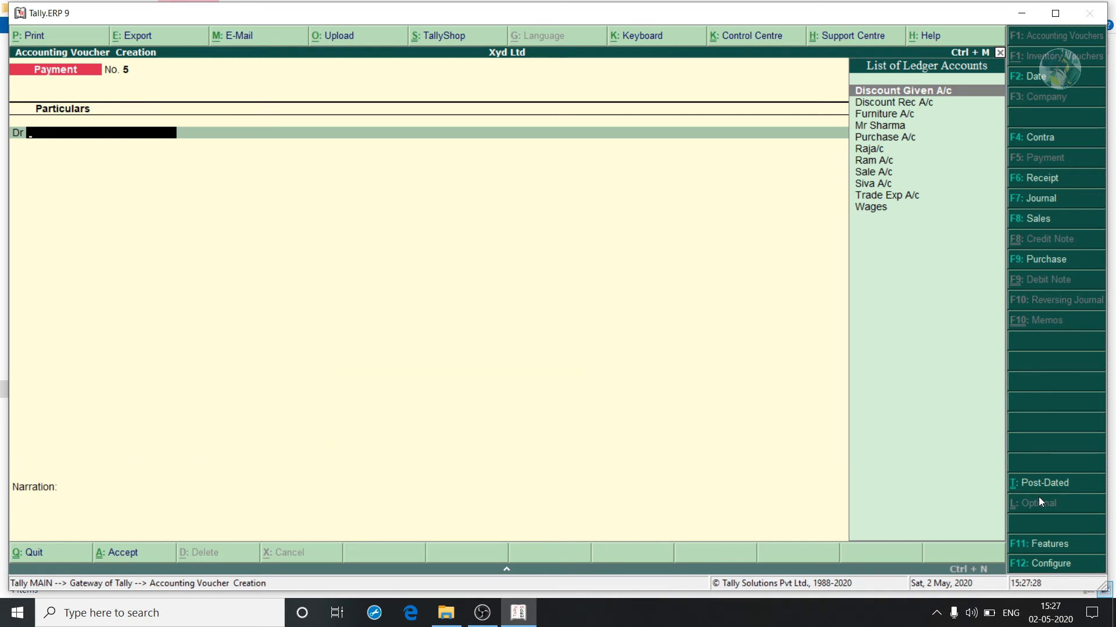
Start a sales voucher in voucher mode with reference 123.
key(F8)
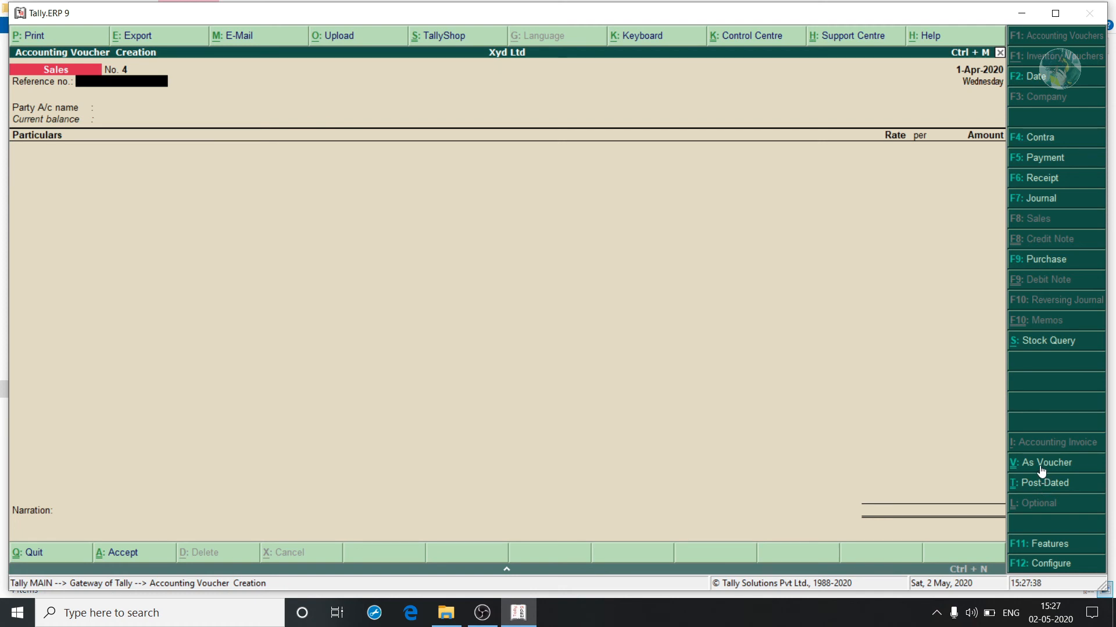
key(ctrl+v)
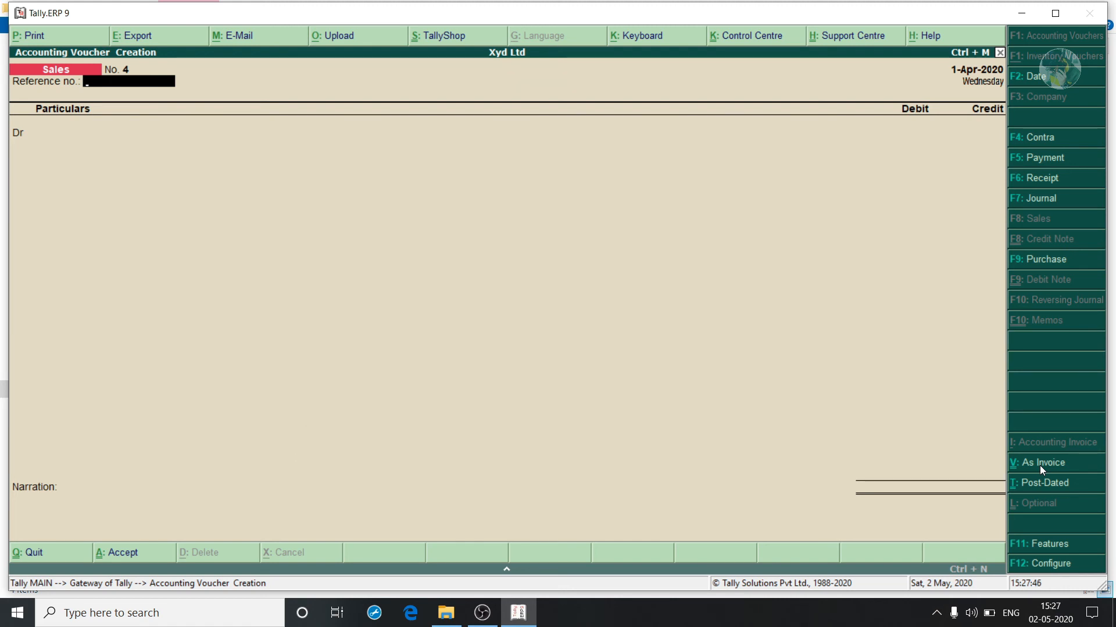
text(123)
key(Return)
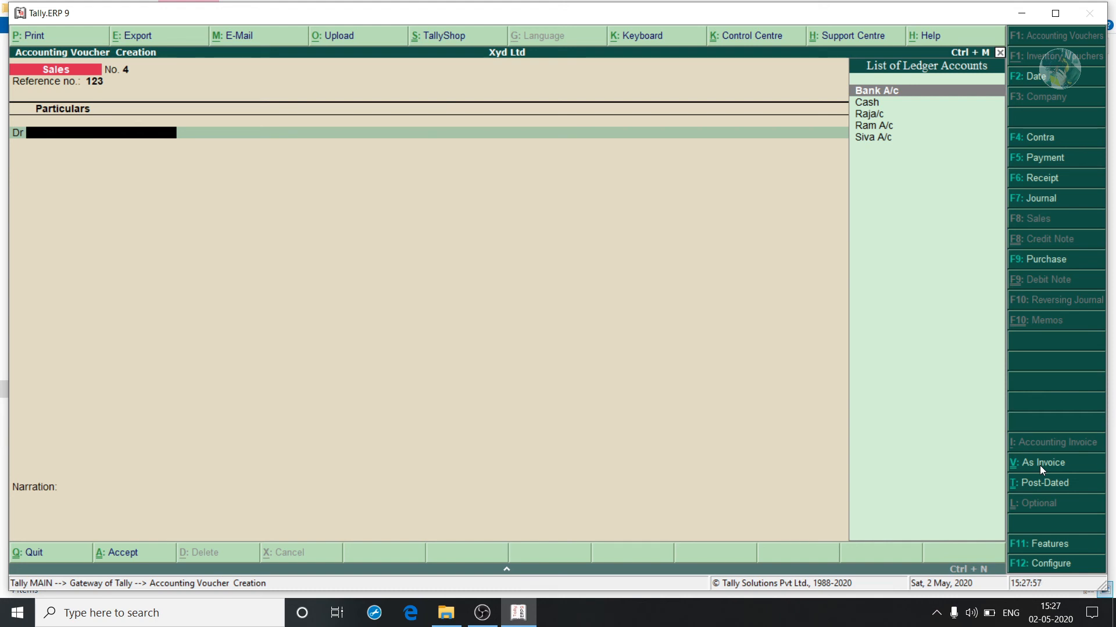
Create a new customer ledger under Sundry Debtors.
key(alt+c)
text(Roja)
key(Return)
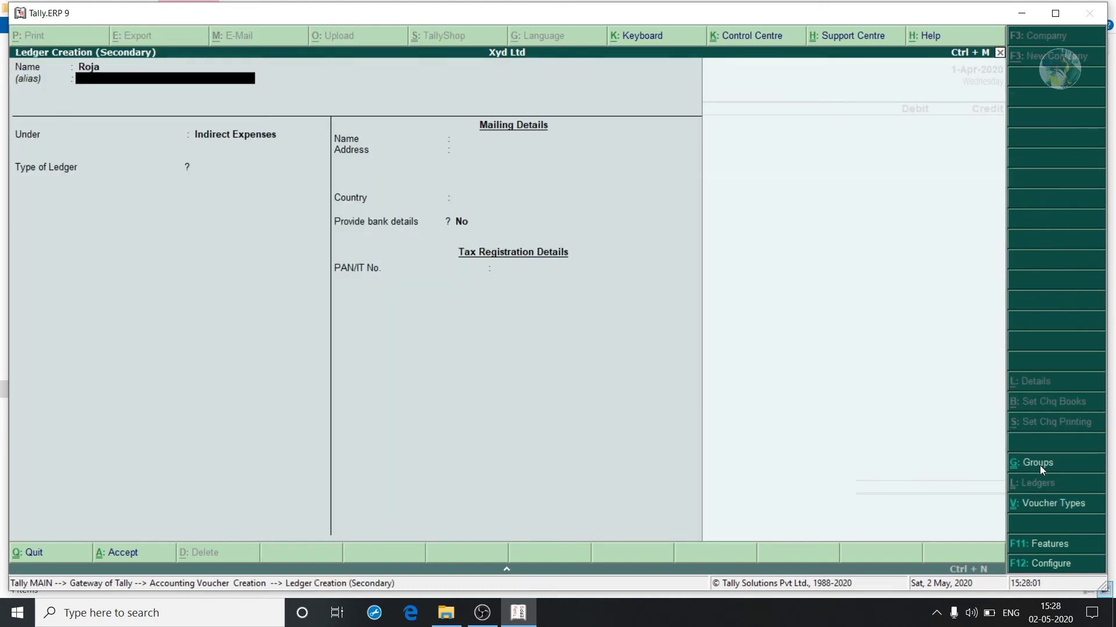
key(Return)
text(Sun)
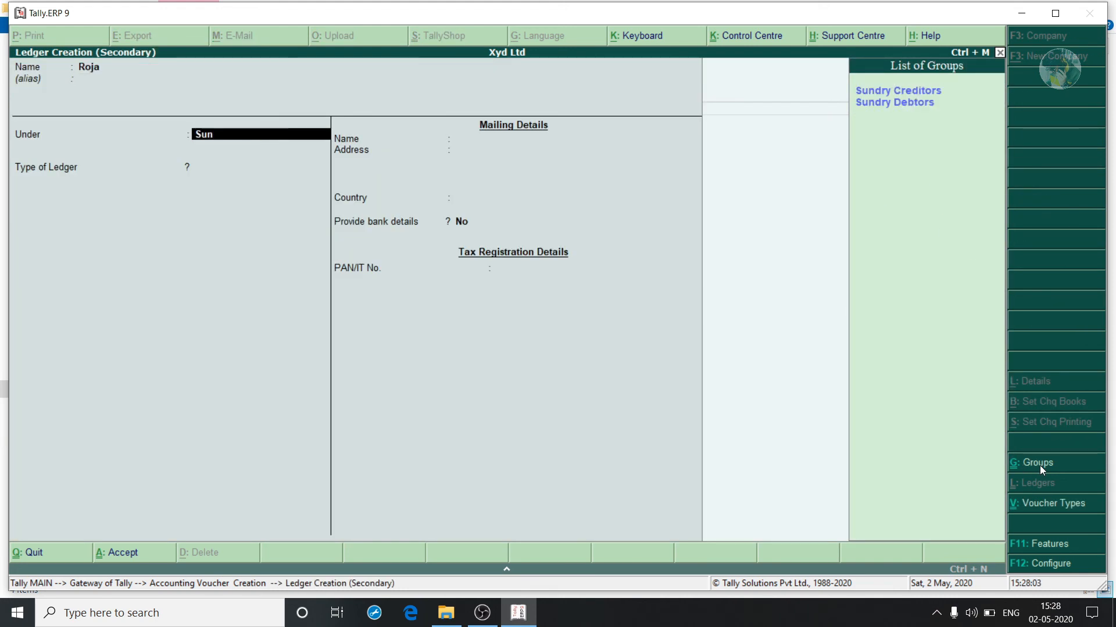
key(Down)
key(Return)
key(ctrl+a)
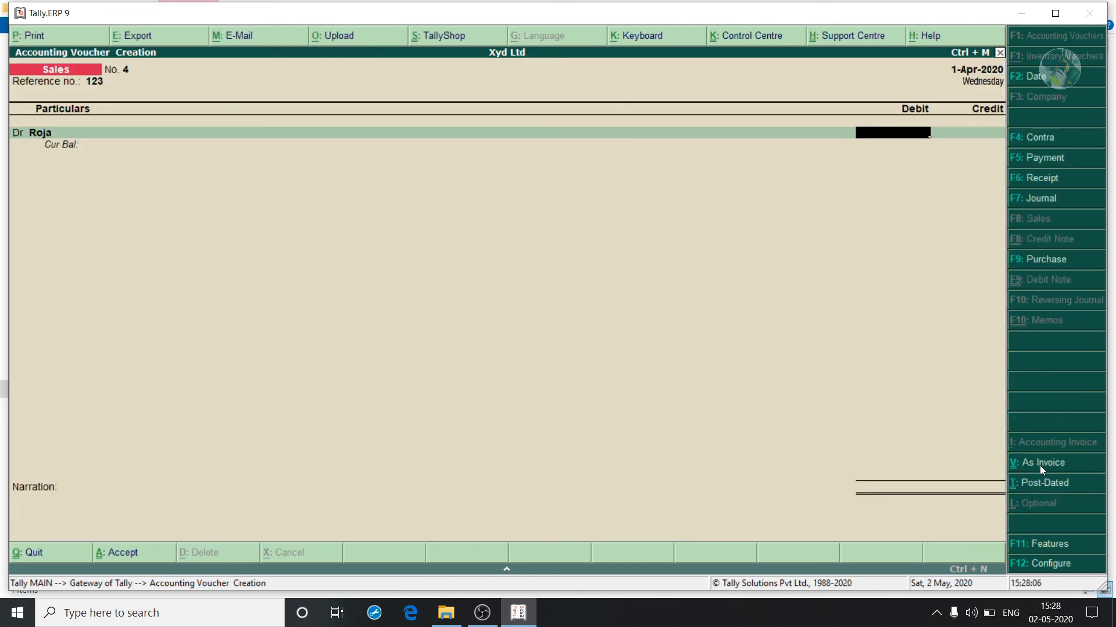
Debit the customer 23,280 and credit Sale A/c 23,280.00.
text(23280)
key(Return)
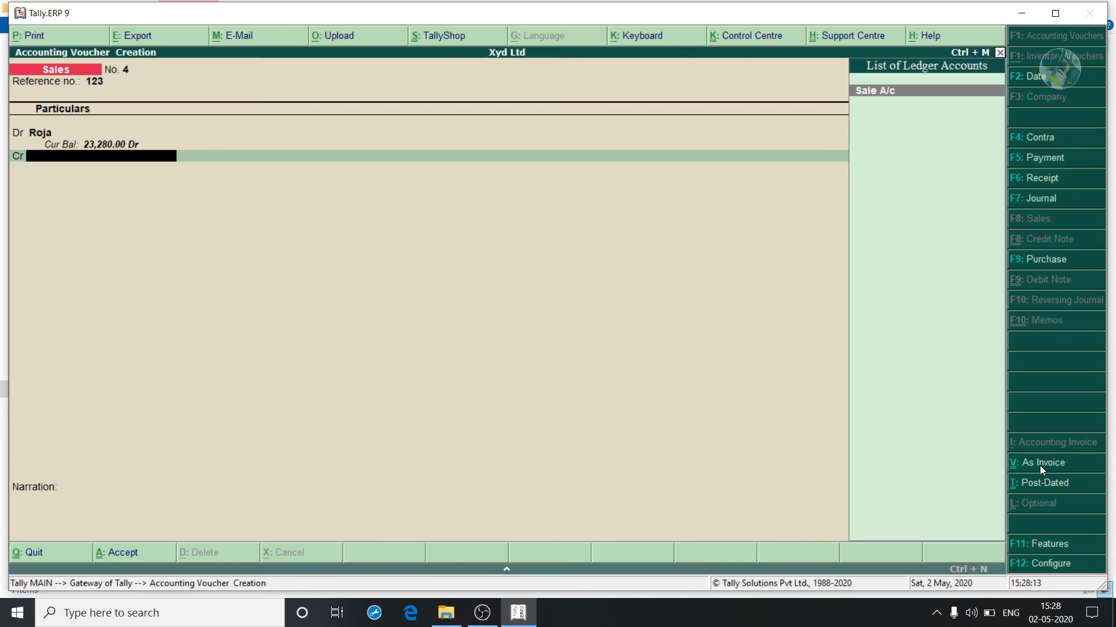
key(Return)
key(Return)
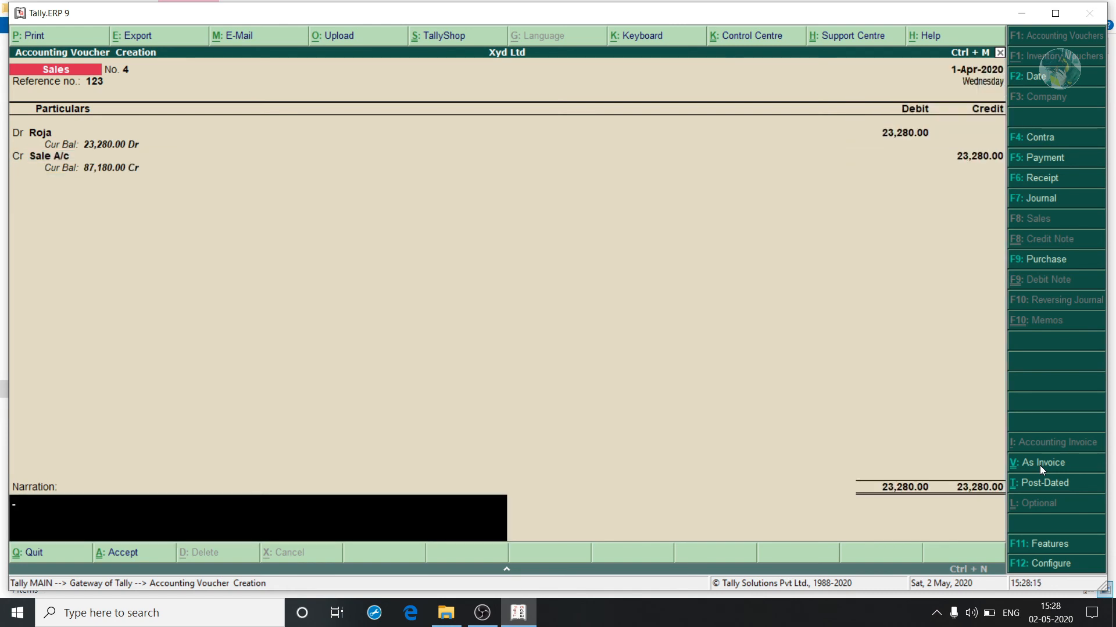
key(Return)
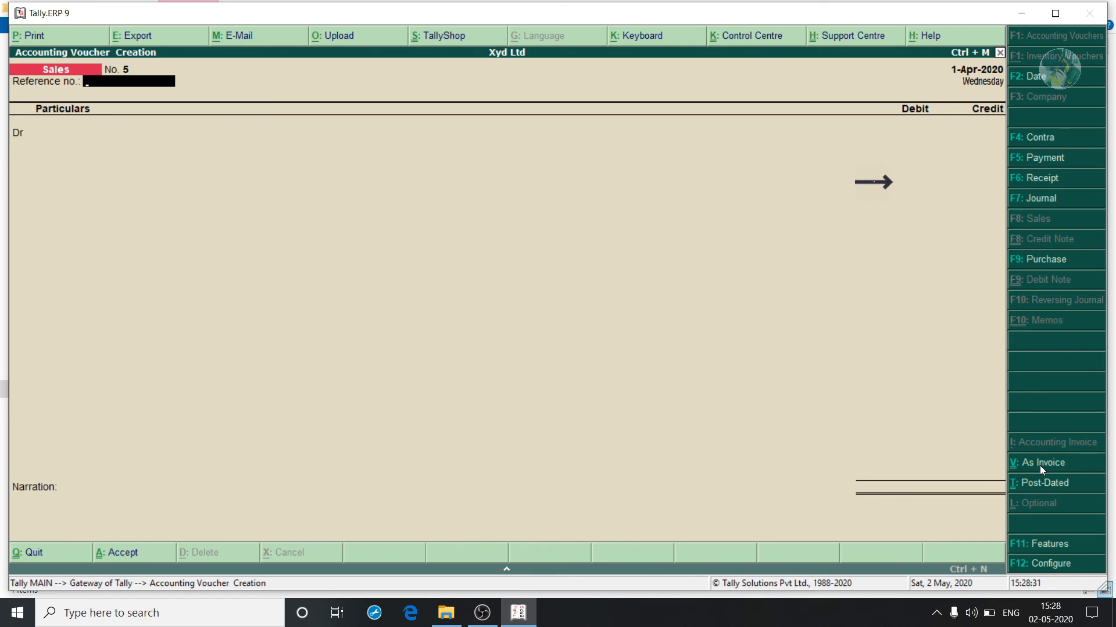
In a receipt voucher, credit the debtor 21,525 and debit Cash 21,000.
key(F6)
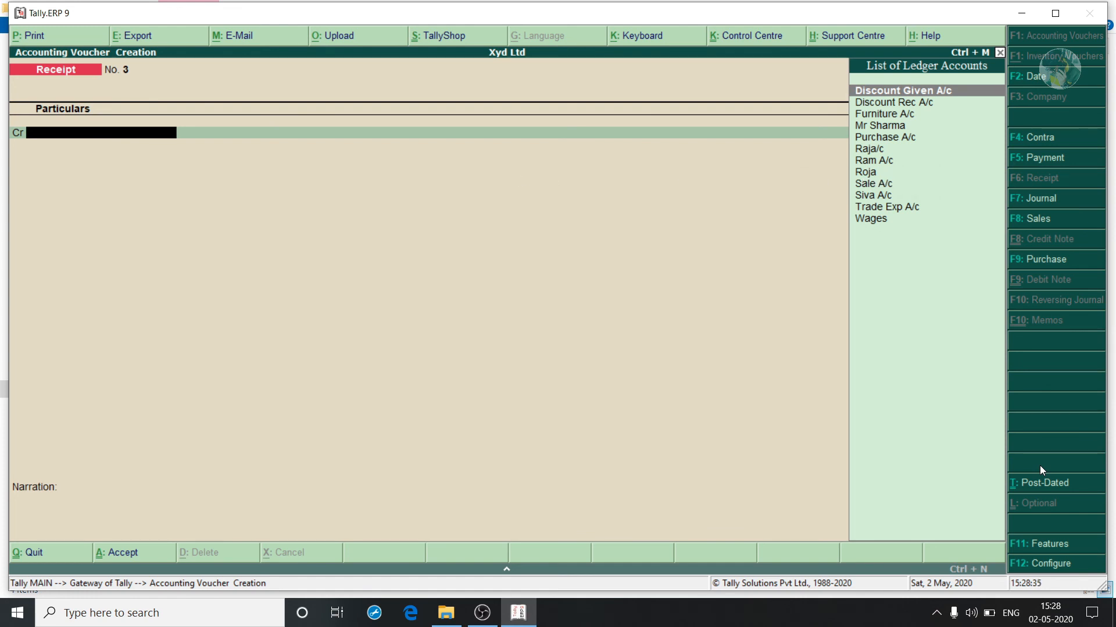
key(Down)
key(Down)
key(Down)
key(Down)
key(Down)
key(Return)
text(21)
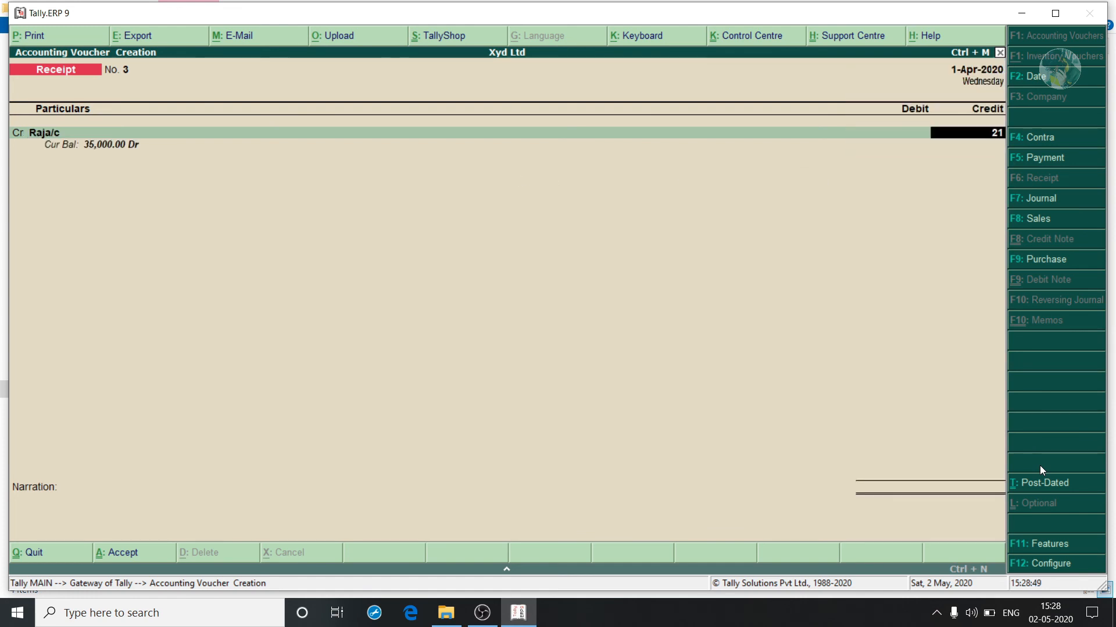
text(525)
key(Return)
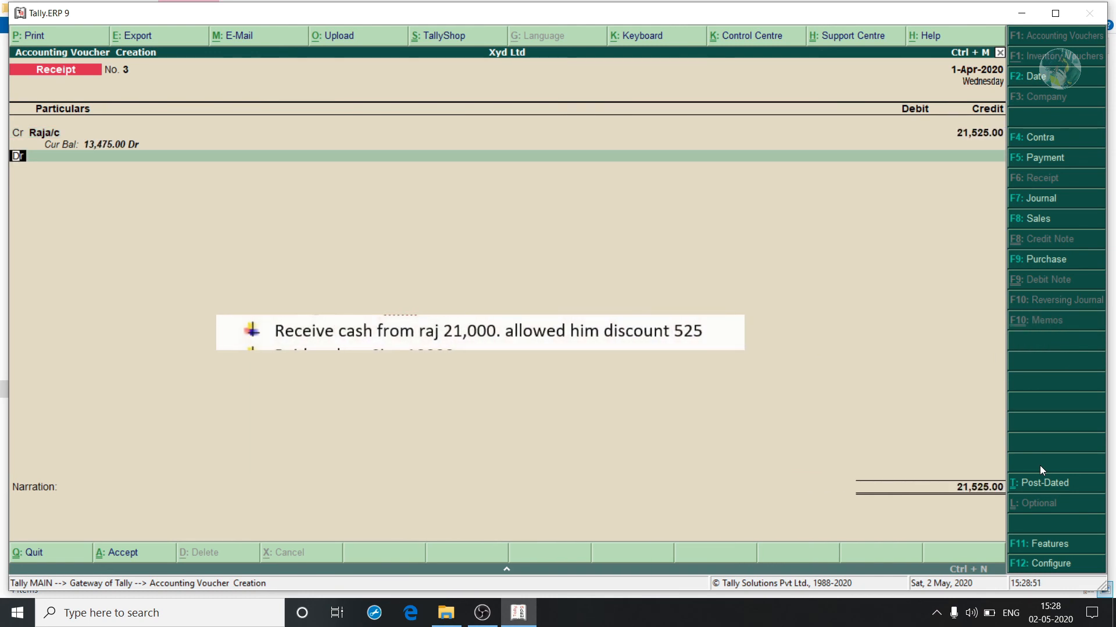
text(ca)
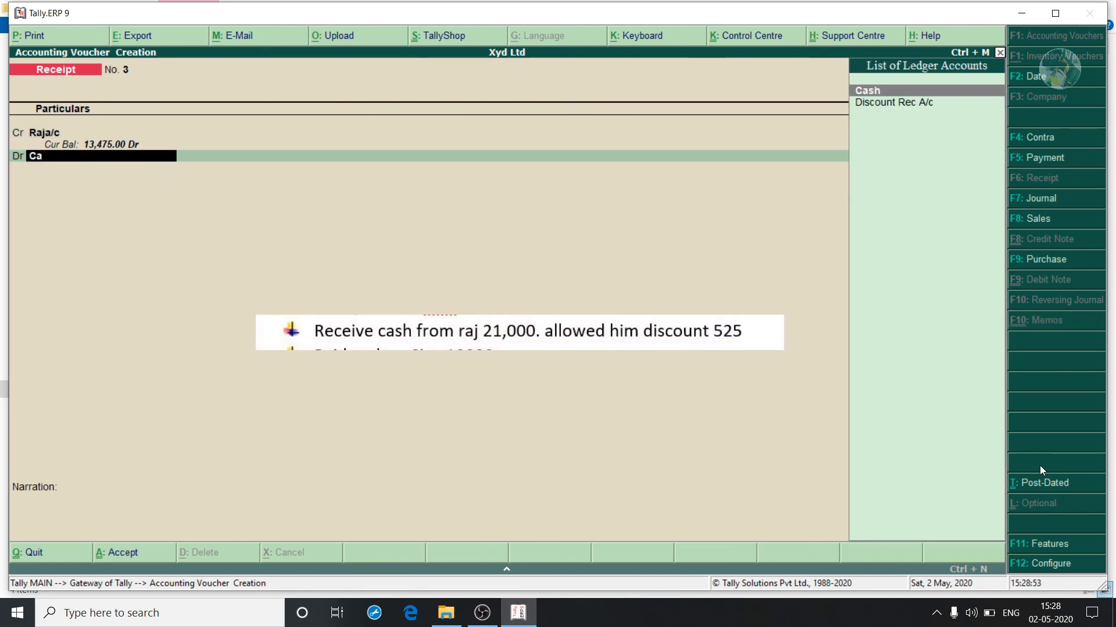
key(Return)
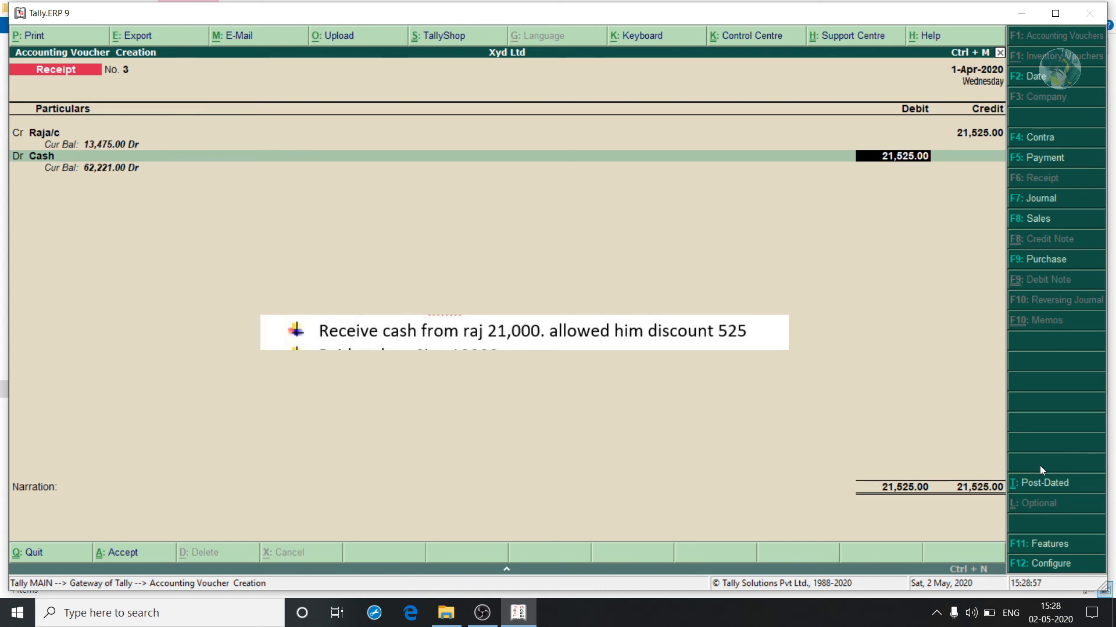
text(21000)
key(Return)
key(Return)
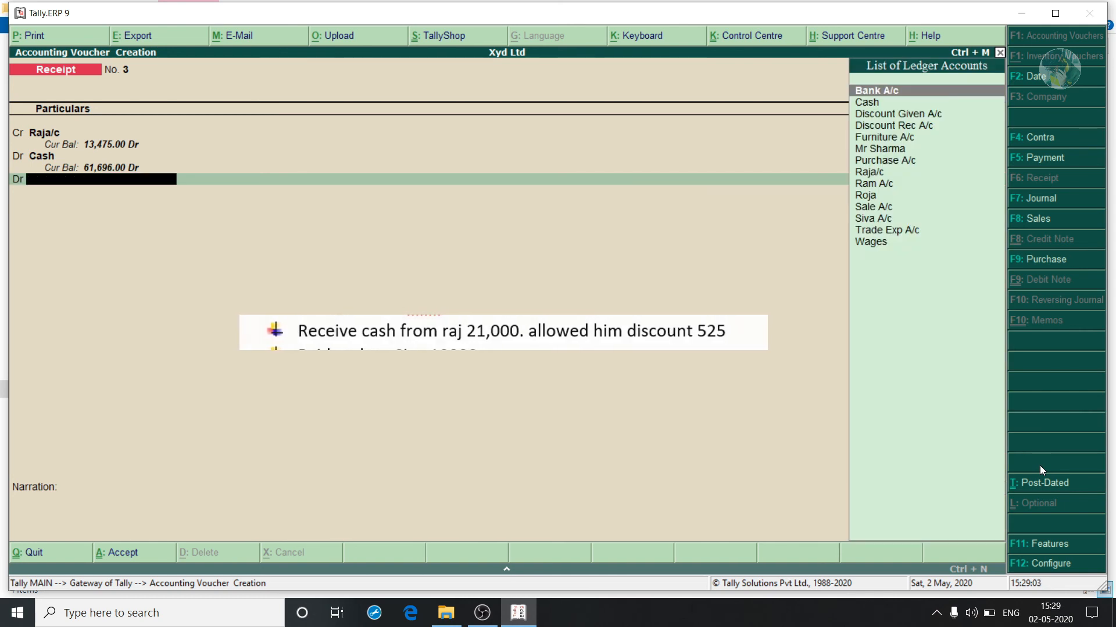
Debit Discount Given A/c the remaining 525 and save Receipt No. 3.
key(Down)
key(Down)
key(Return)
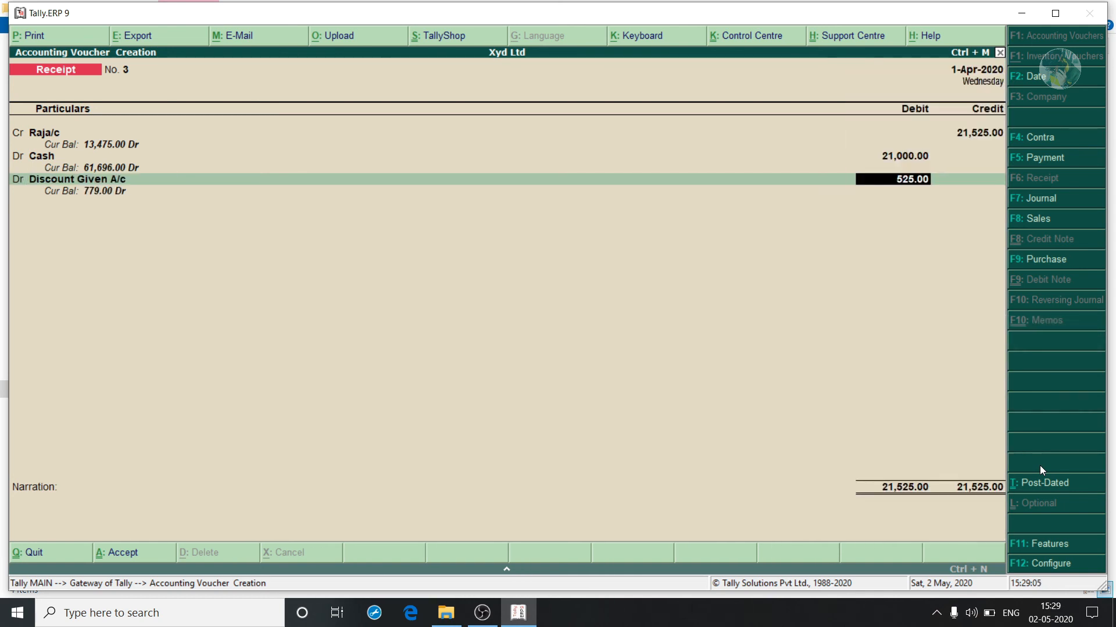
key(Return)
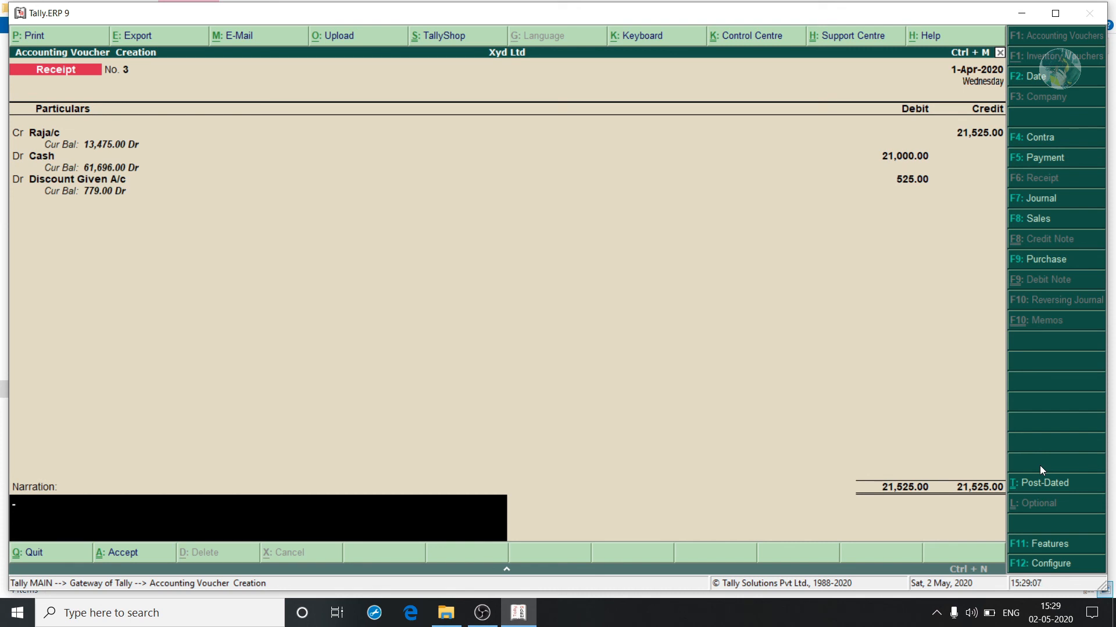
key(Return)
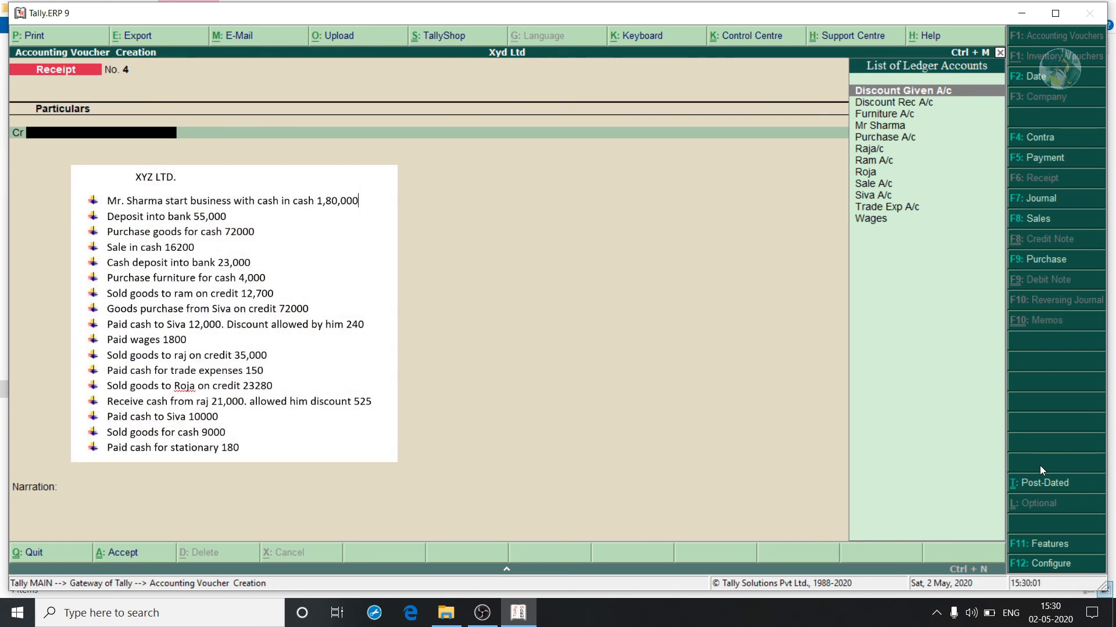
key(F5)
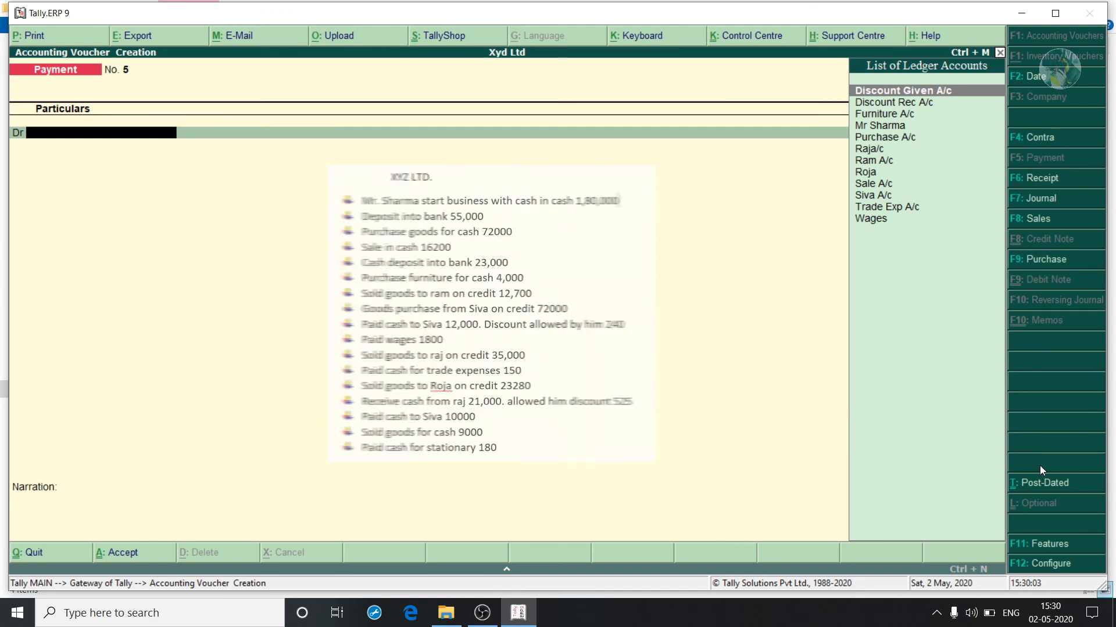
Debit the supplier's account 10,000 and credit Cash 10,000.00.
key(Down)
key(Down)
key(Down)
key(Down)
key(Down)
key(Down)
key(Down)
key(Down)
key(Down)
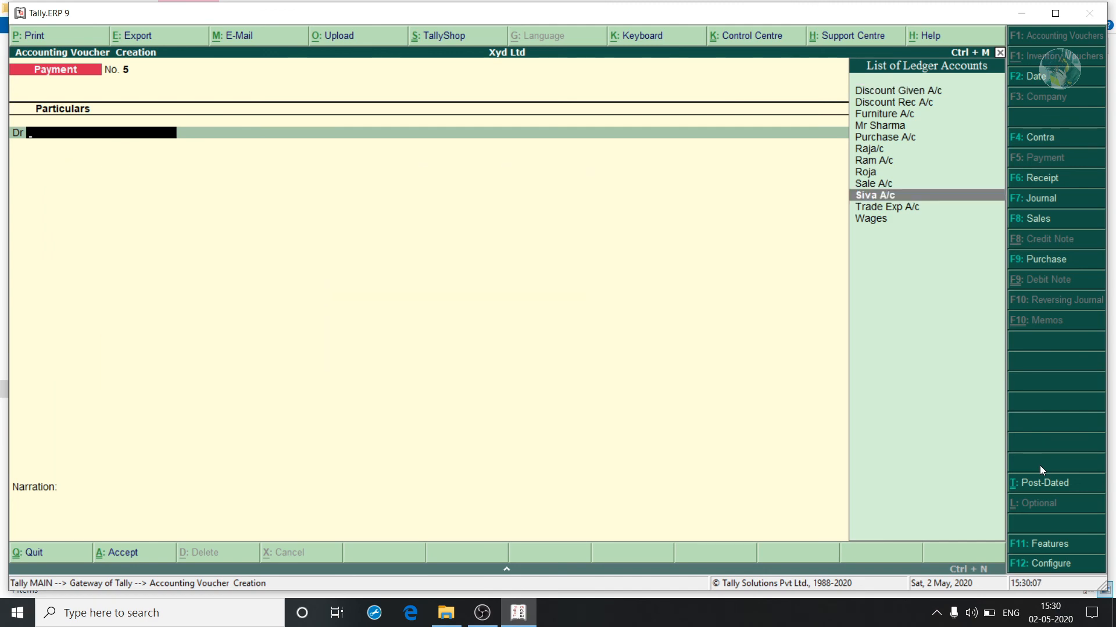
key(Return)
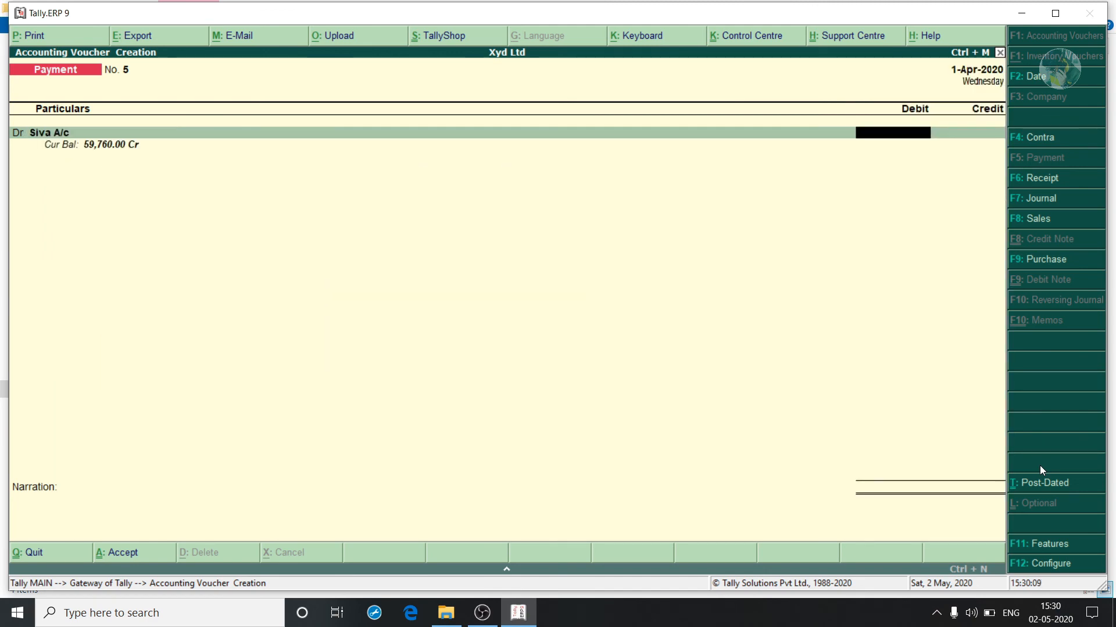
text(10000)
key(Return)
key(Return)
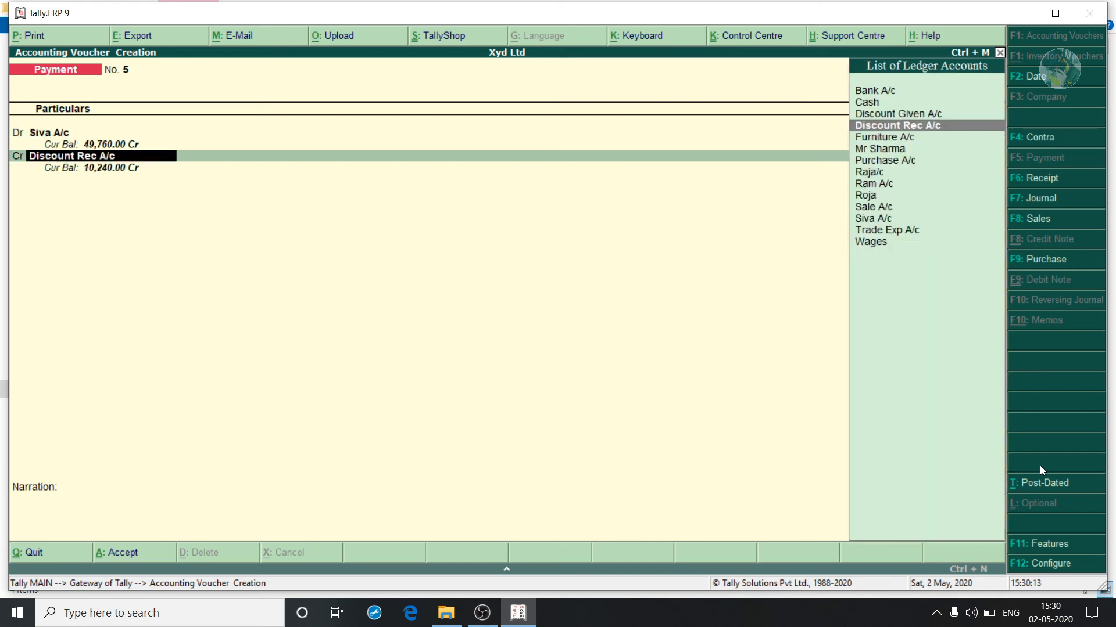
text(cash)
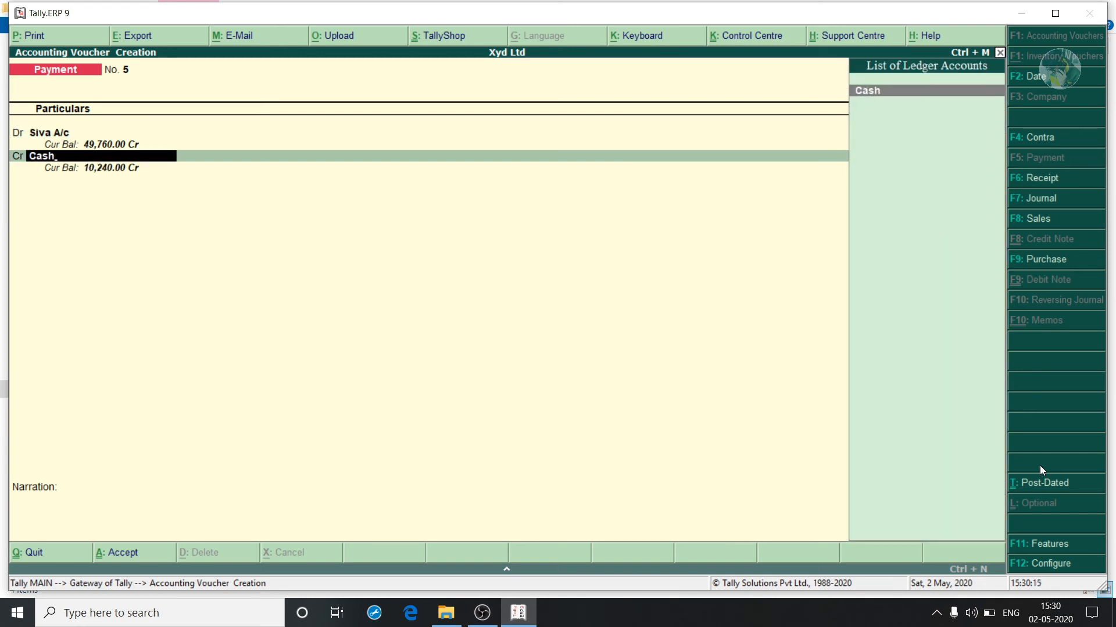
key(Return)
key(Return)
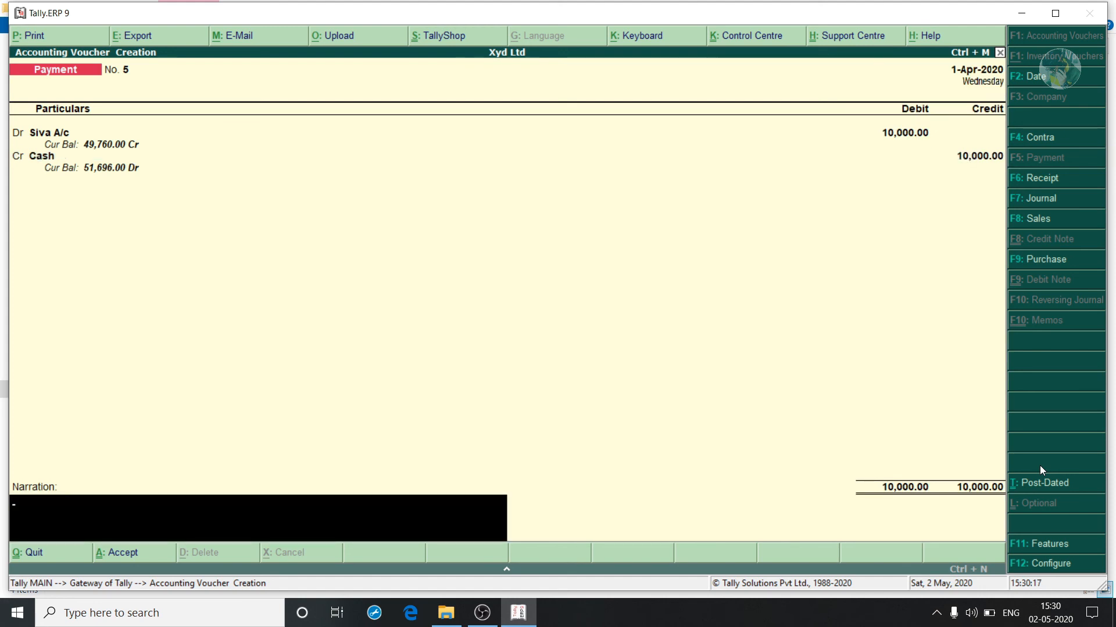
key(Return)
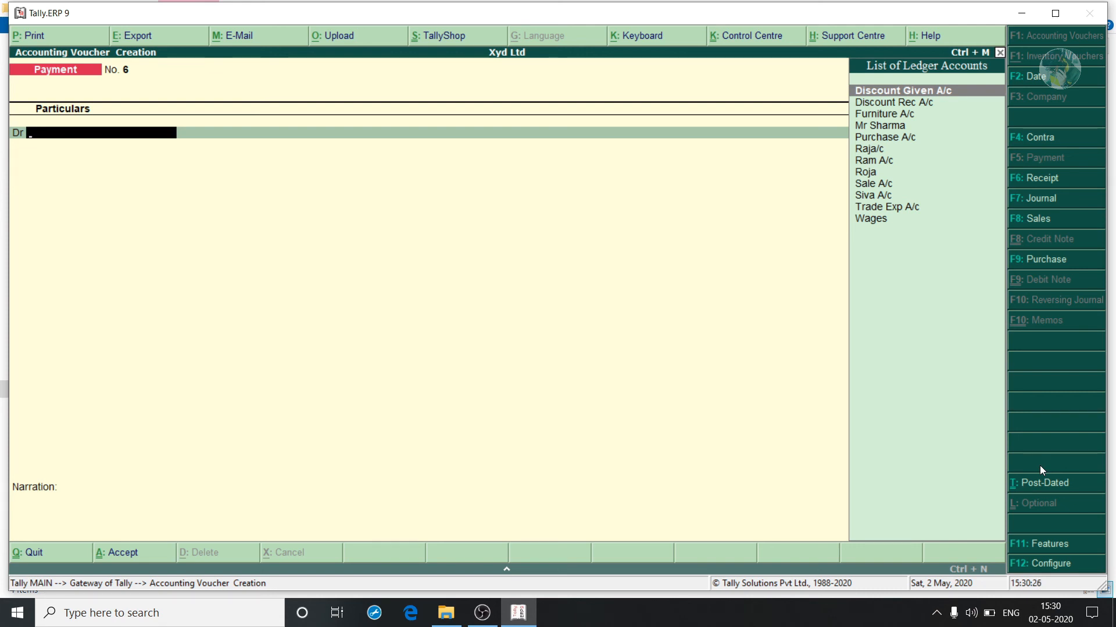
Enter sales voucher reference 321 debiting Cash 9,000 and crediting Sale A/c 9,000.00.
key(F8)
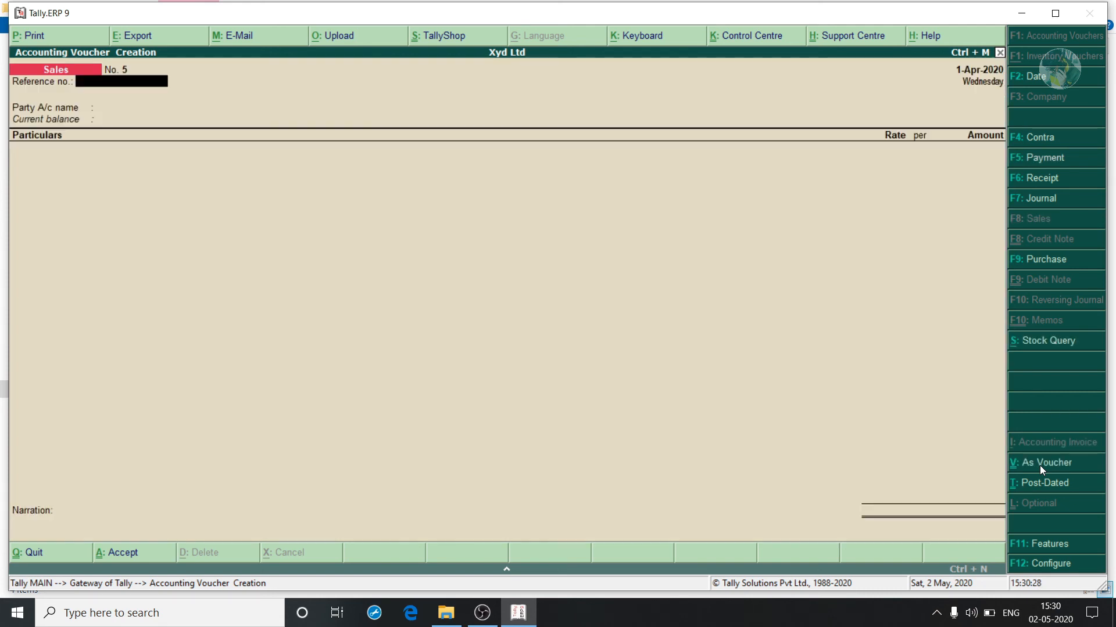
click(1040, 466)
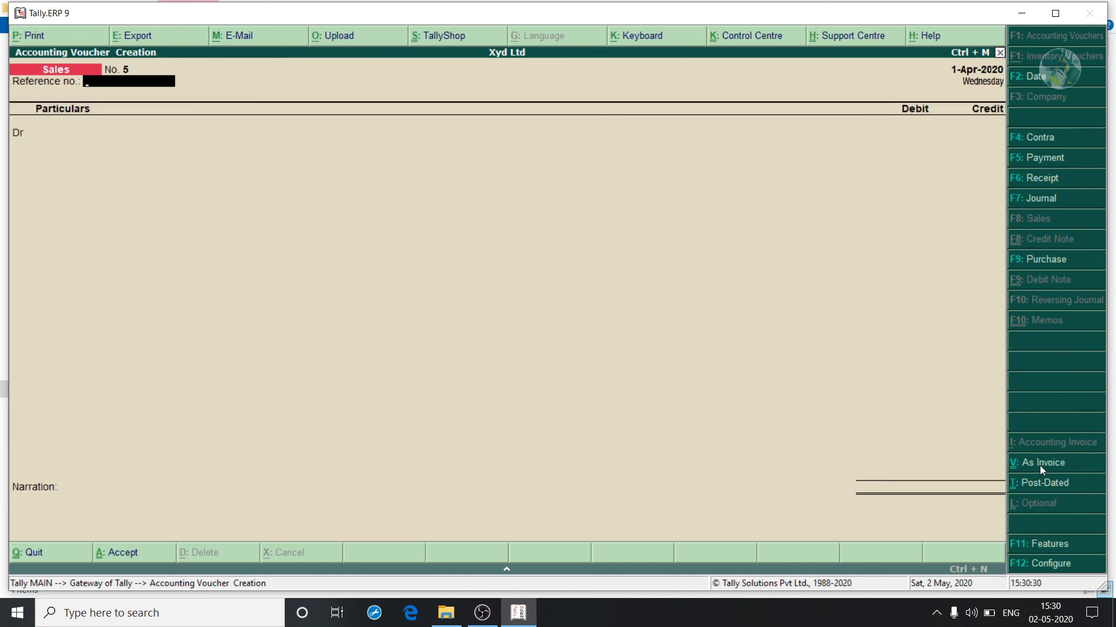
text(321)
key(Return)
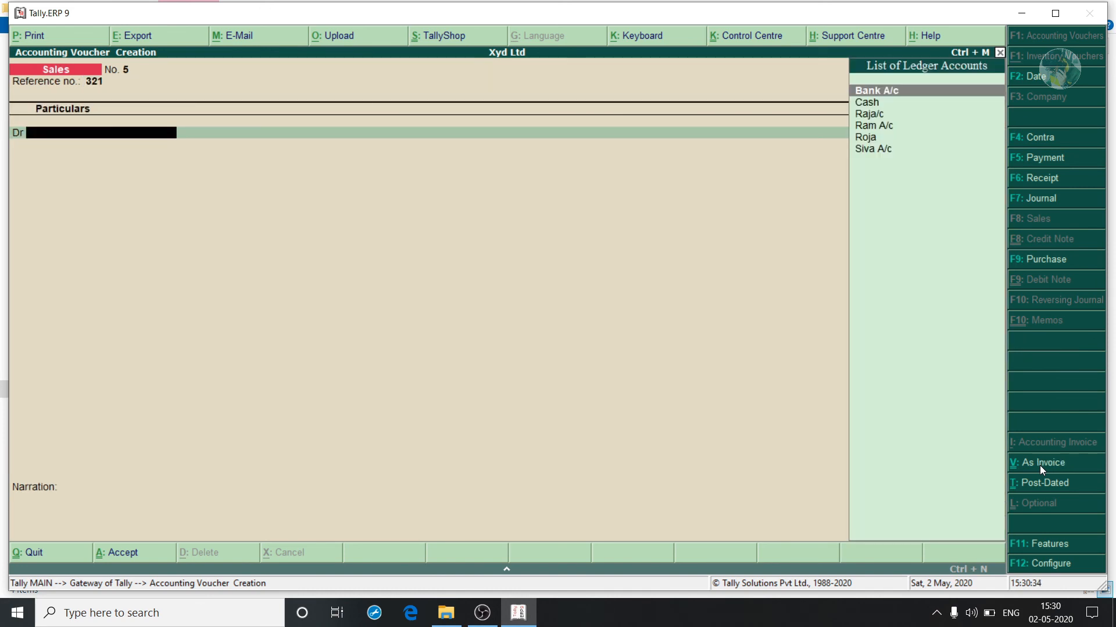
key(Down)
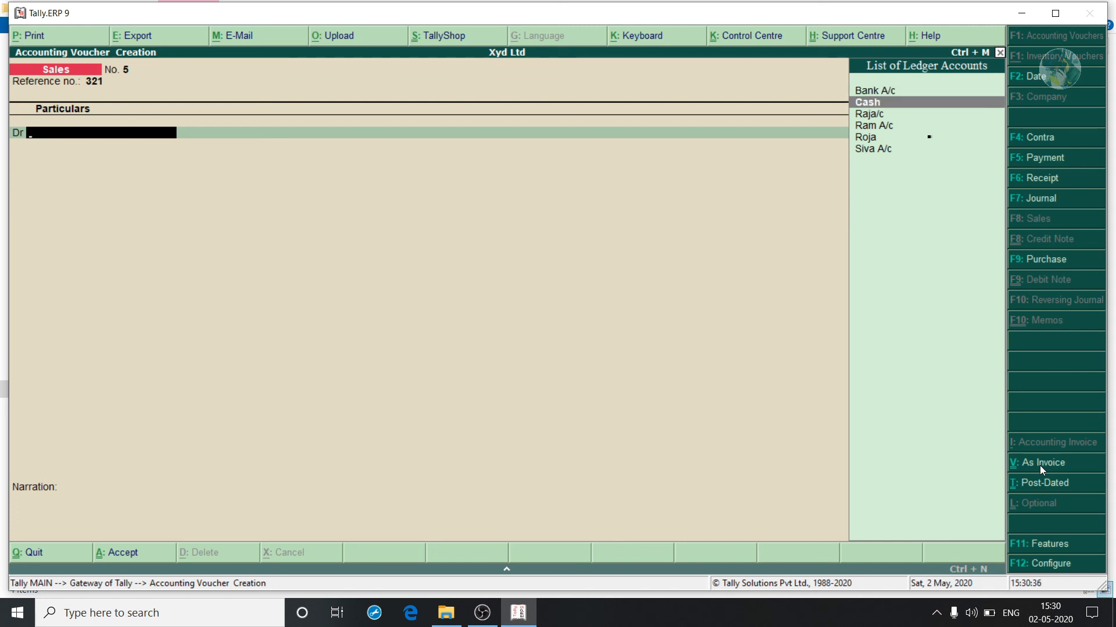
key(Return)
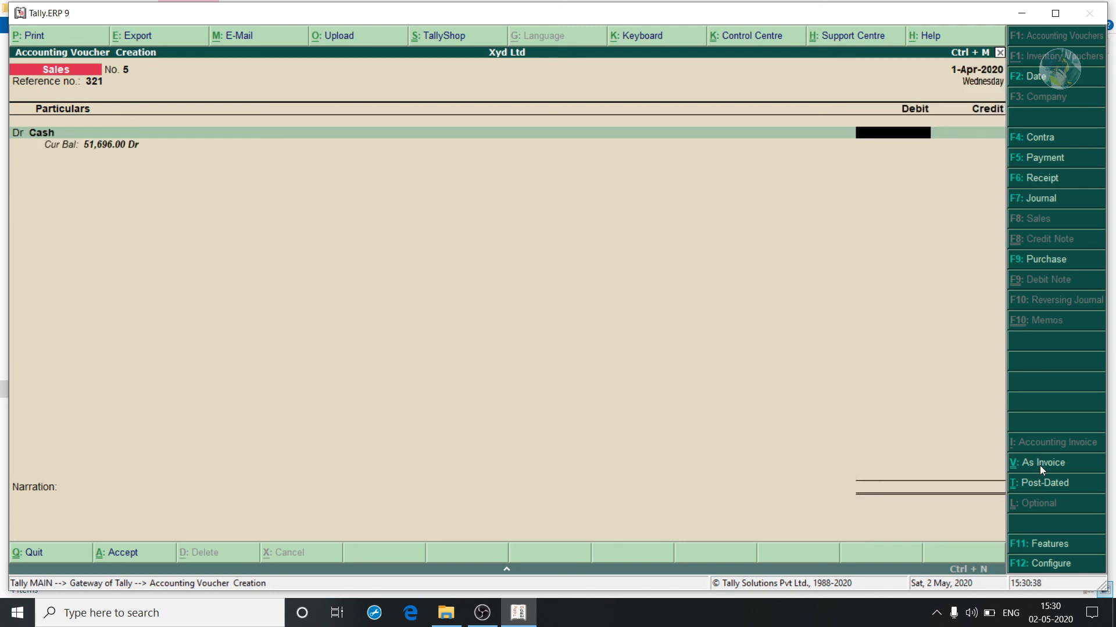
text(9000)
key(Return)
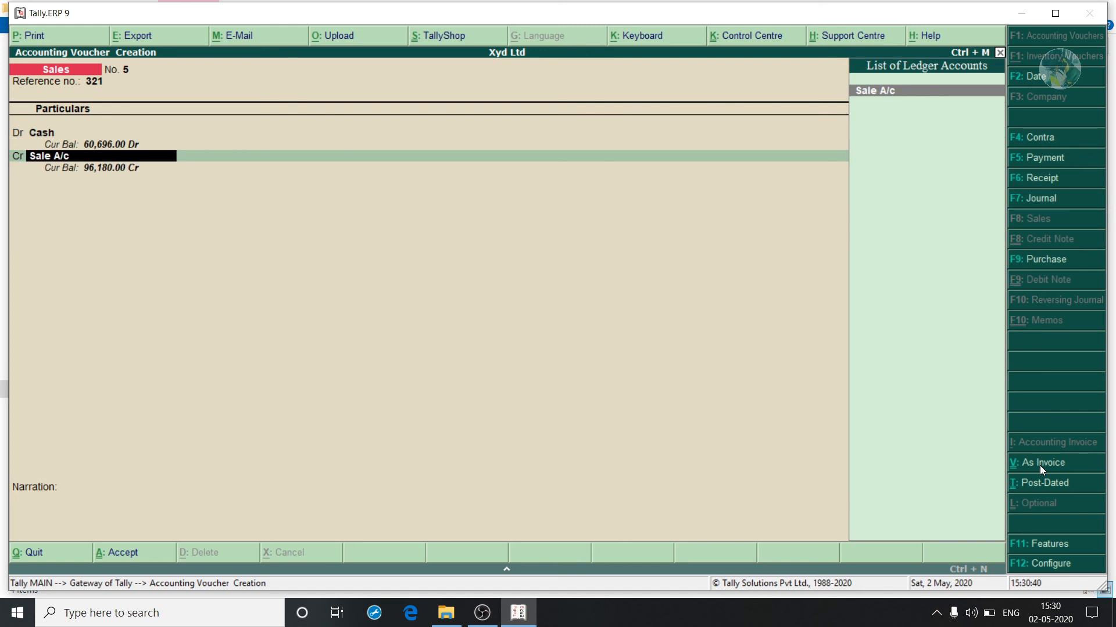
key(Return)
key(Return)
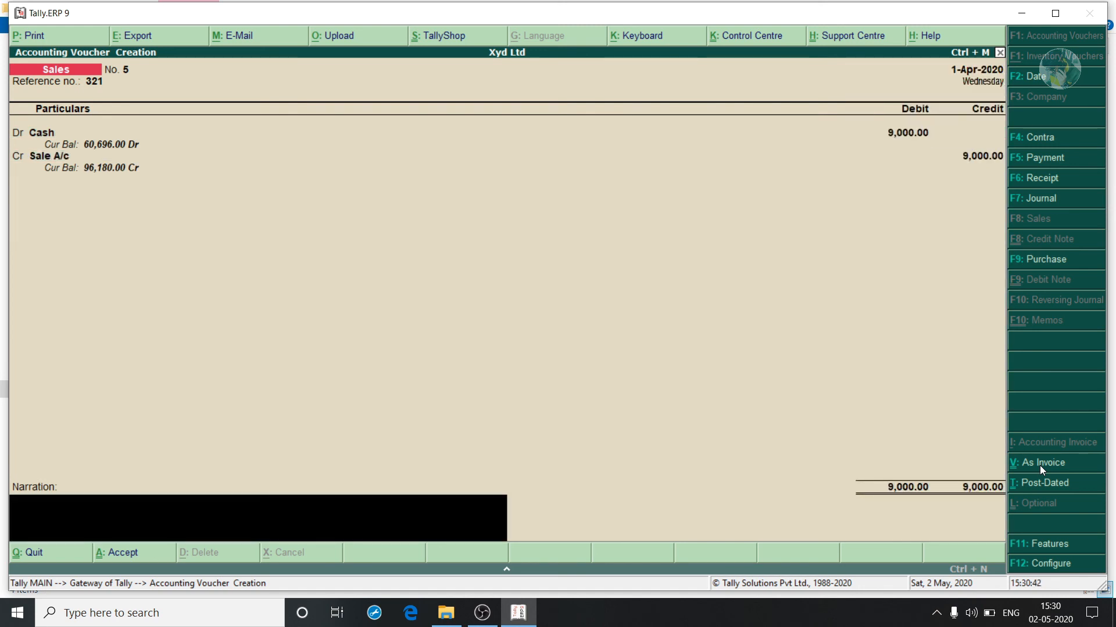
key(Return)
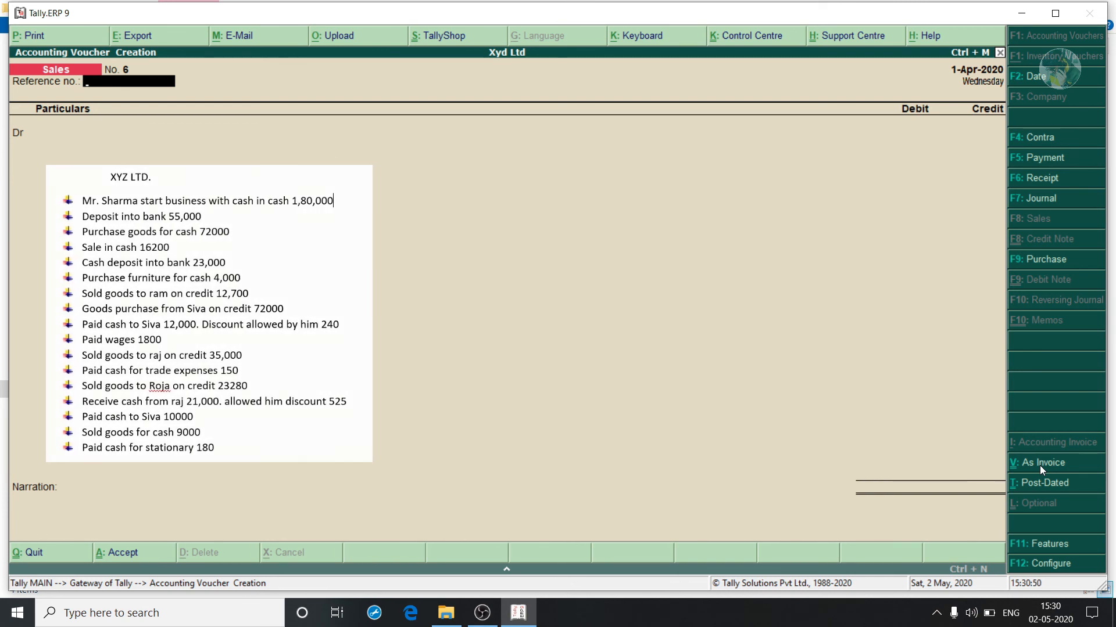
In a payment voucher, create the Statinary Exp ledger under Indirect Expenses.
key(F5)
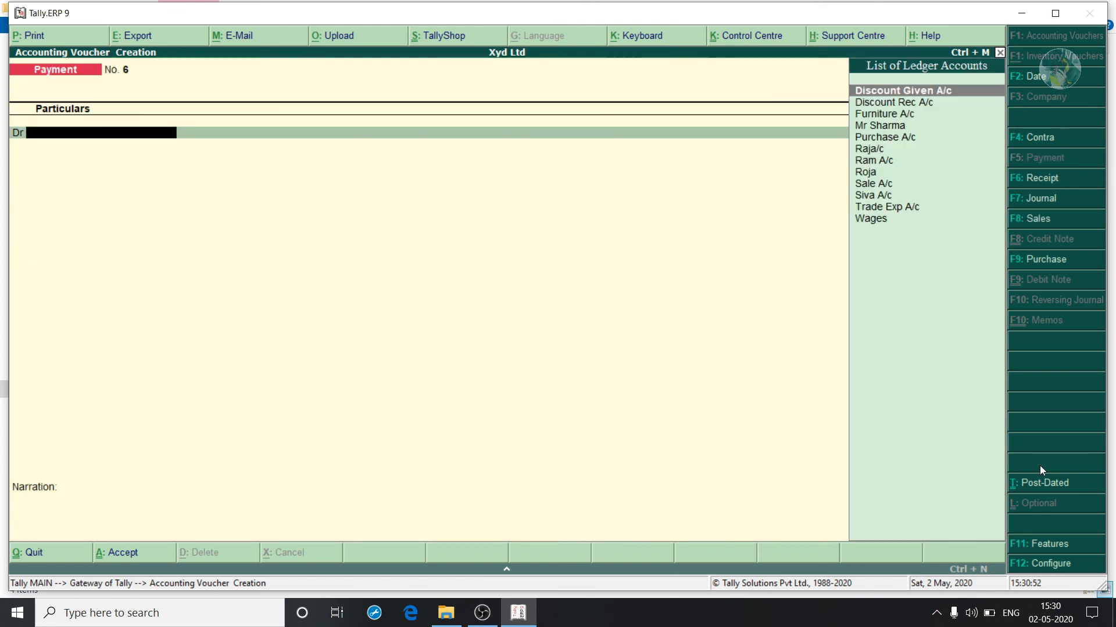
key(alt+c)
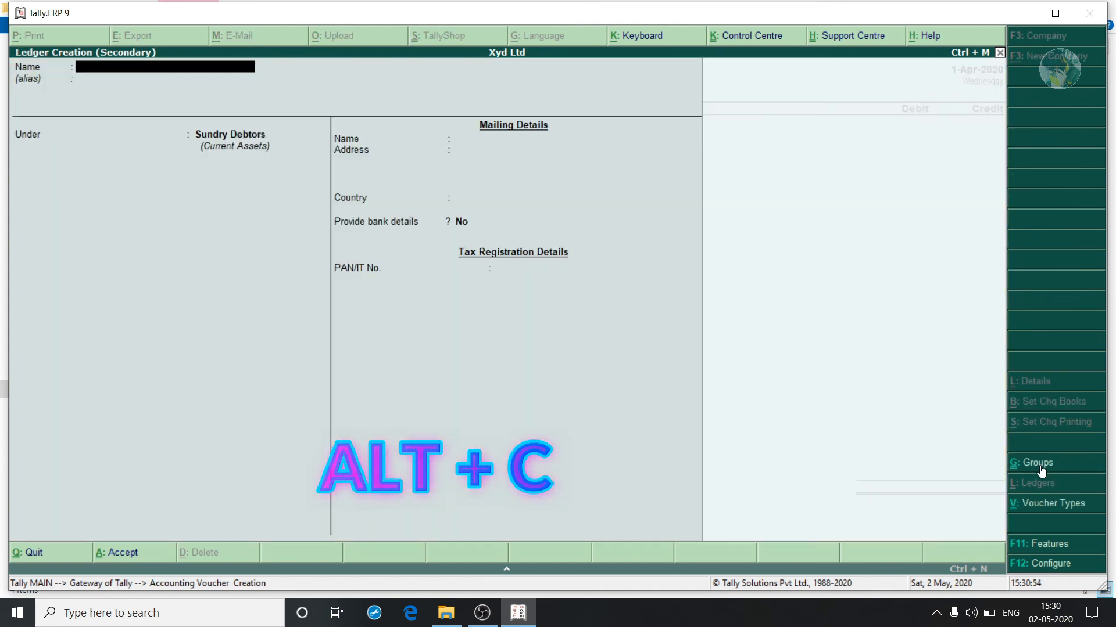
text(Statina)
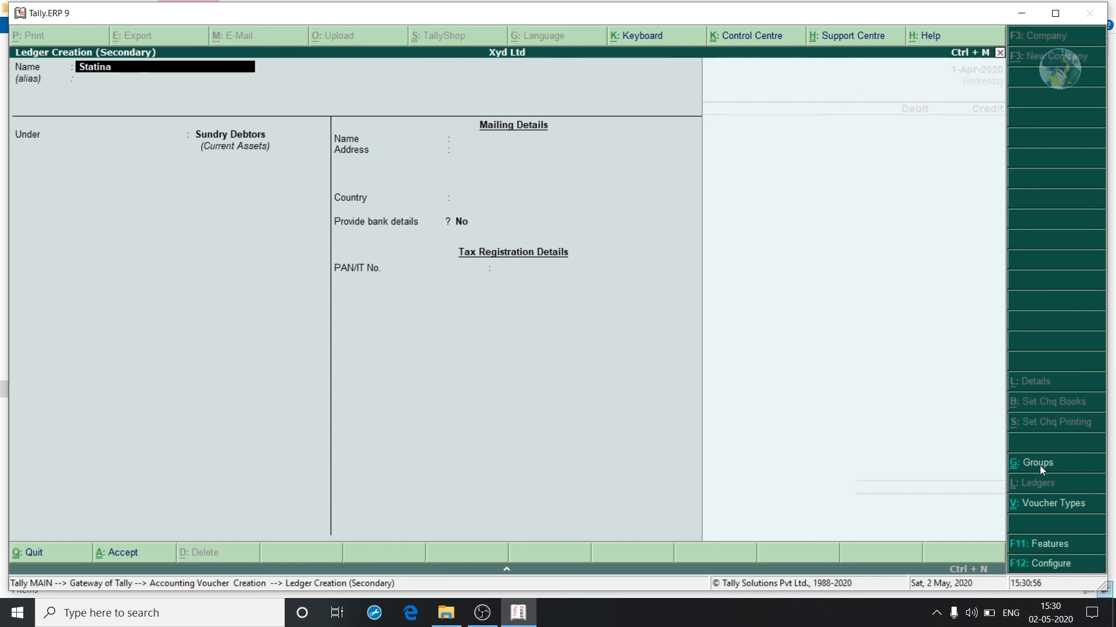
text(ry Exp)
key(Return)
key(Return)
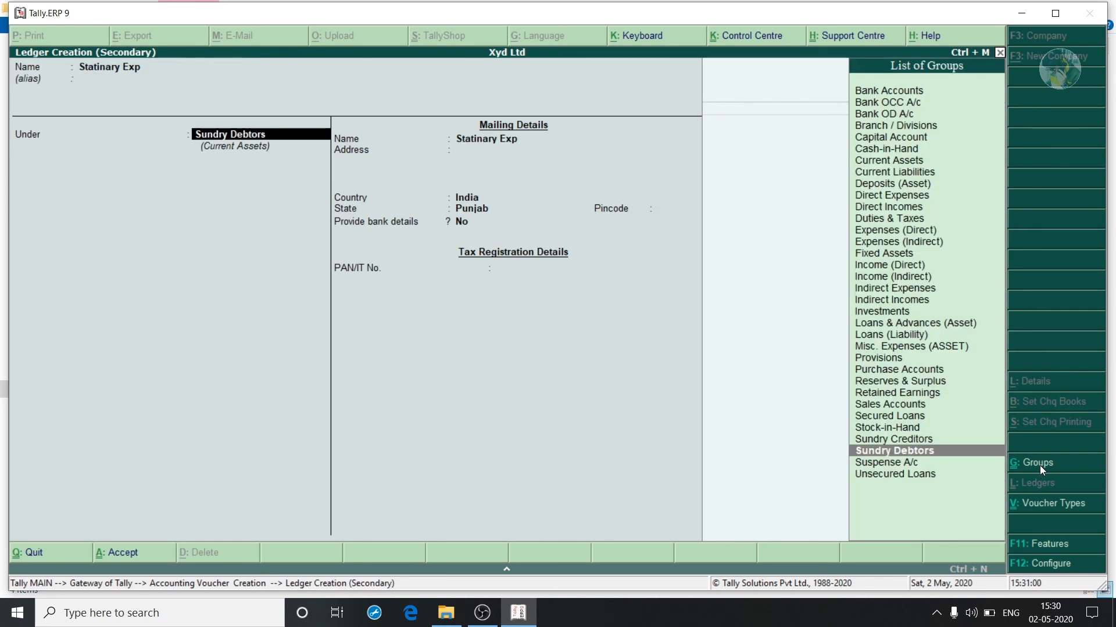
text(Indire)
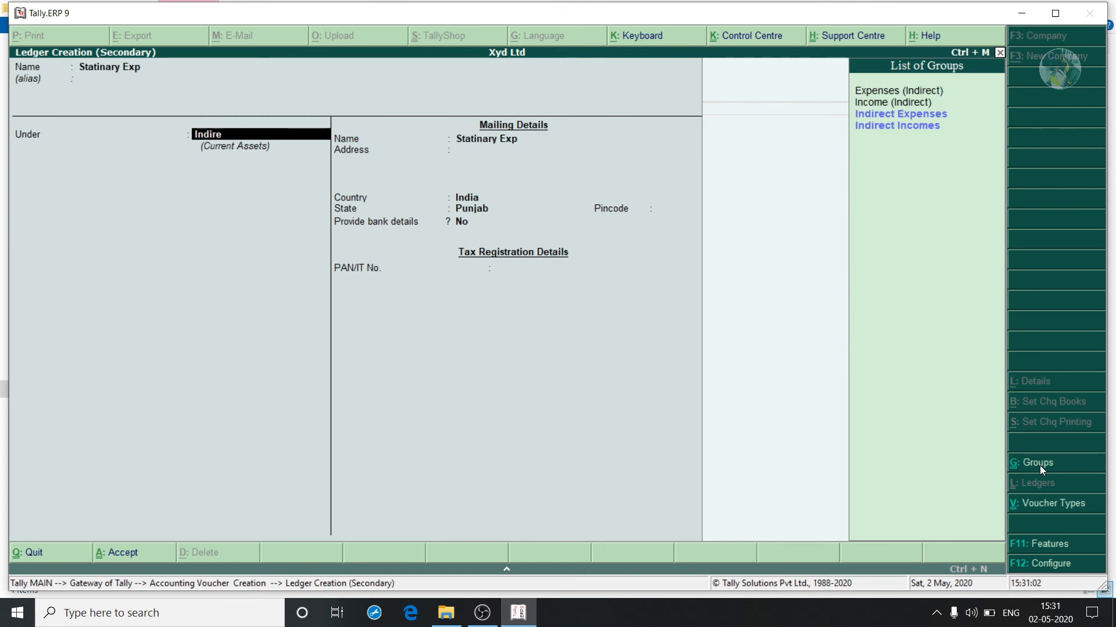
key(Return)
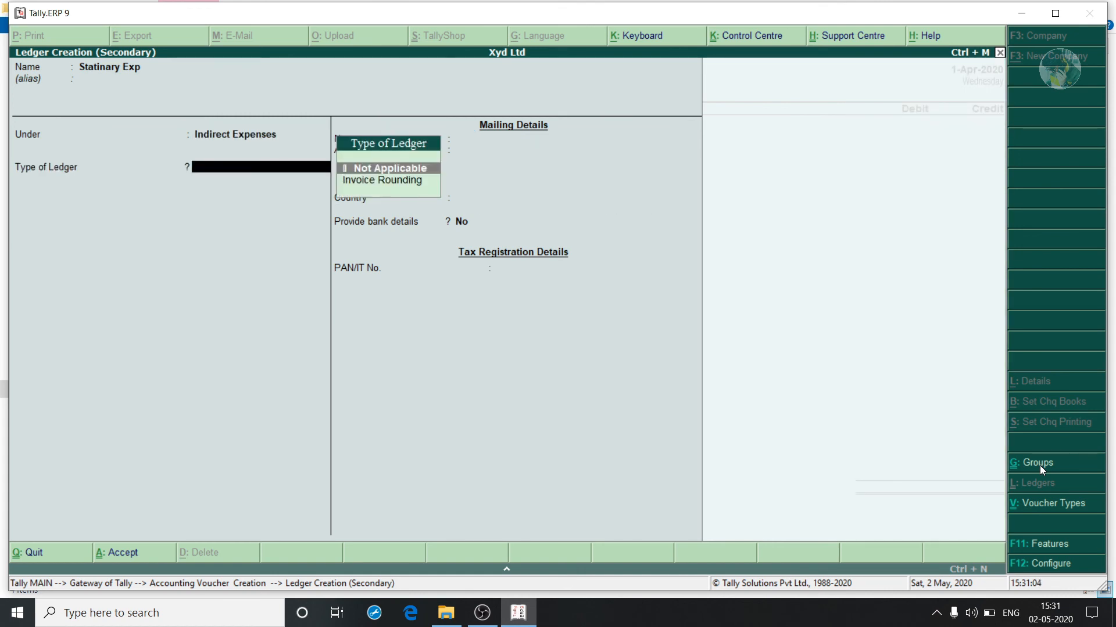
key(ctrl+a)
Debit Statinary Exp 180, credit Cash 180.00, and save Payment No. 6.
text(180)
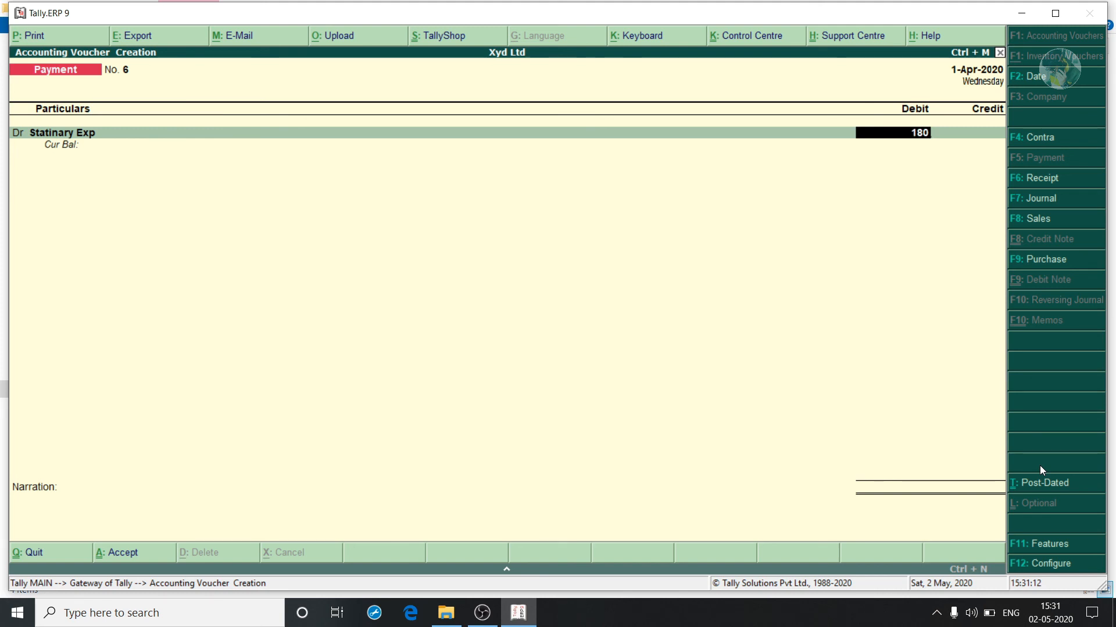
key(Return)
key(Return)
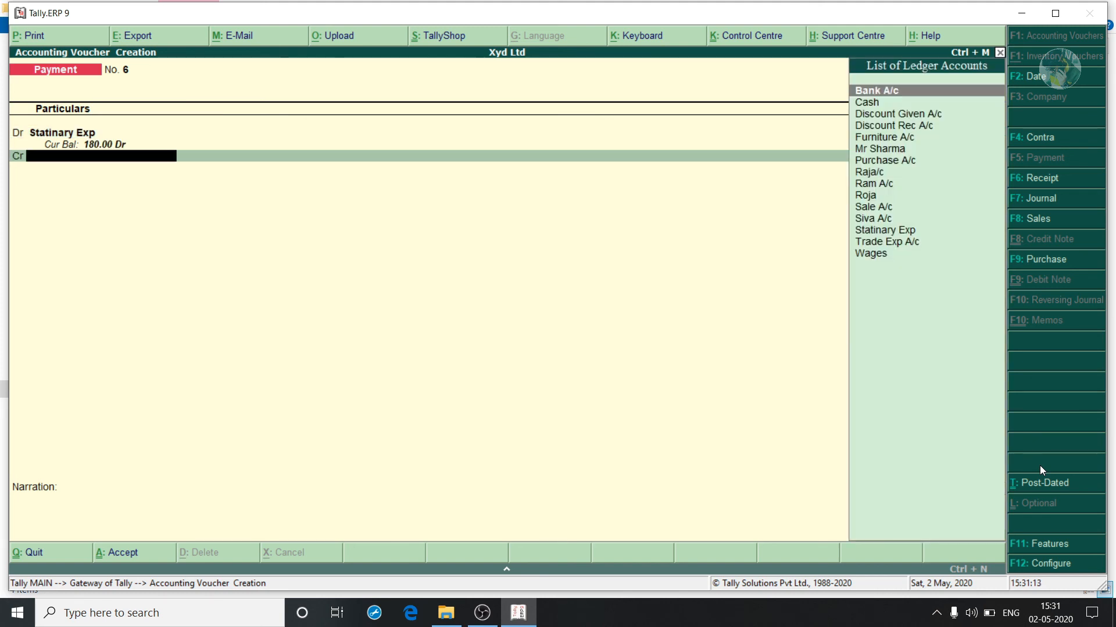
text(cash)
key(Return)
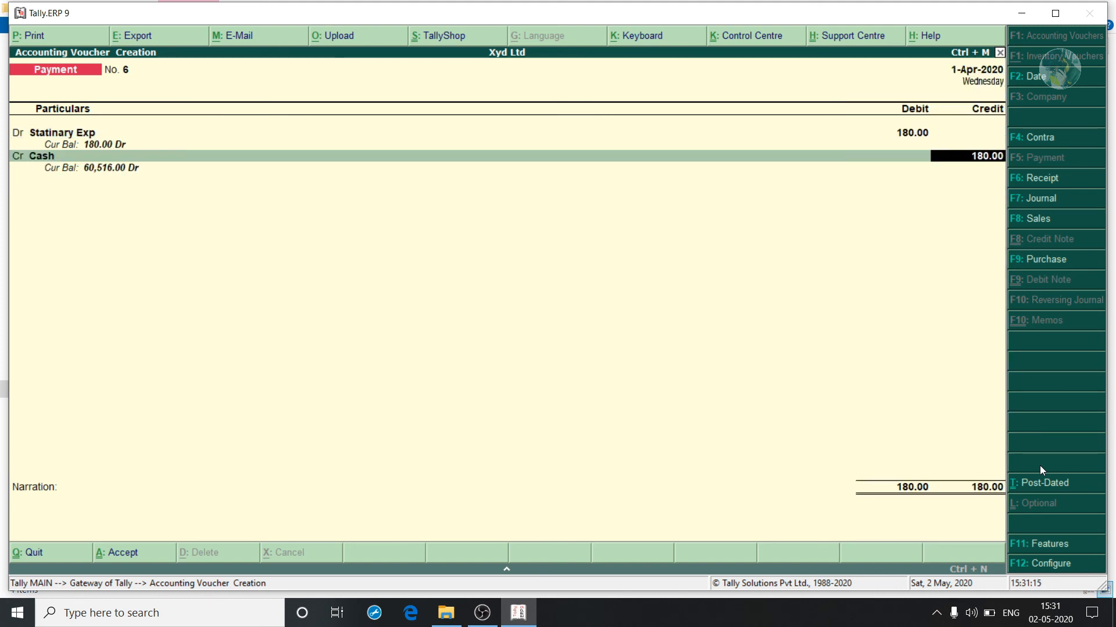
key(Return)
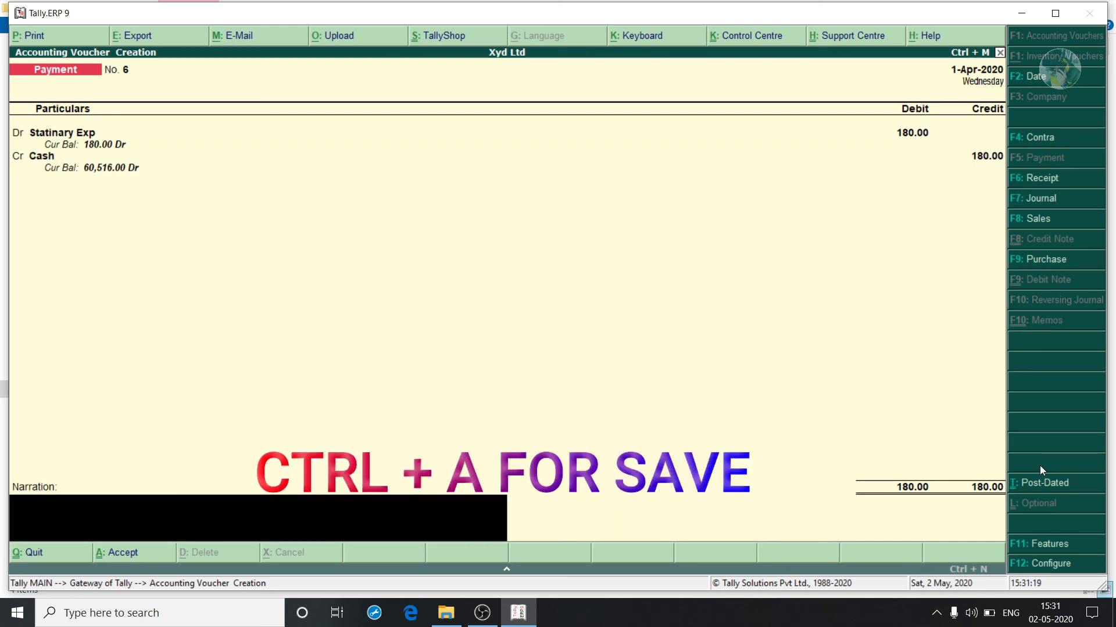
key(ctrl+a)
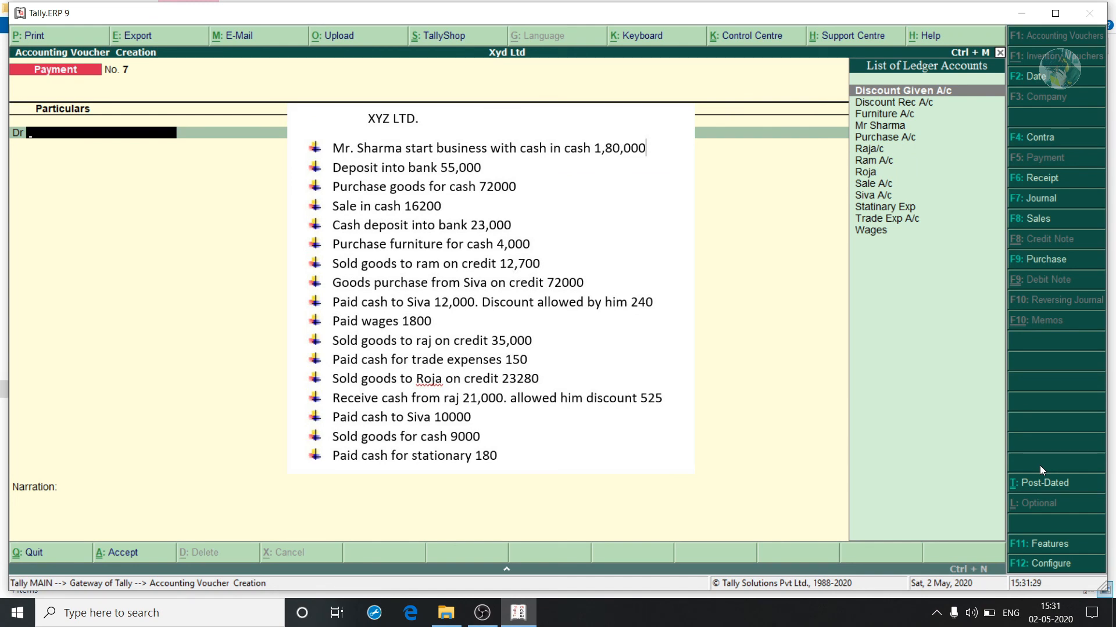
Page back through the saved receipts, sales and purchase to the opening capital receipt.
key(Page_Up)
key(Page_Up)
key(Page_Up)
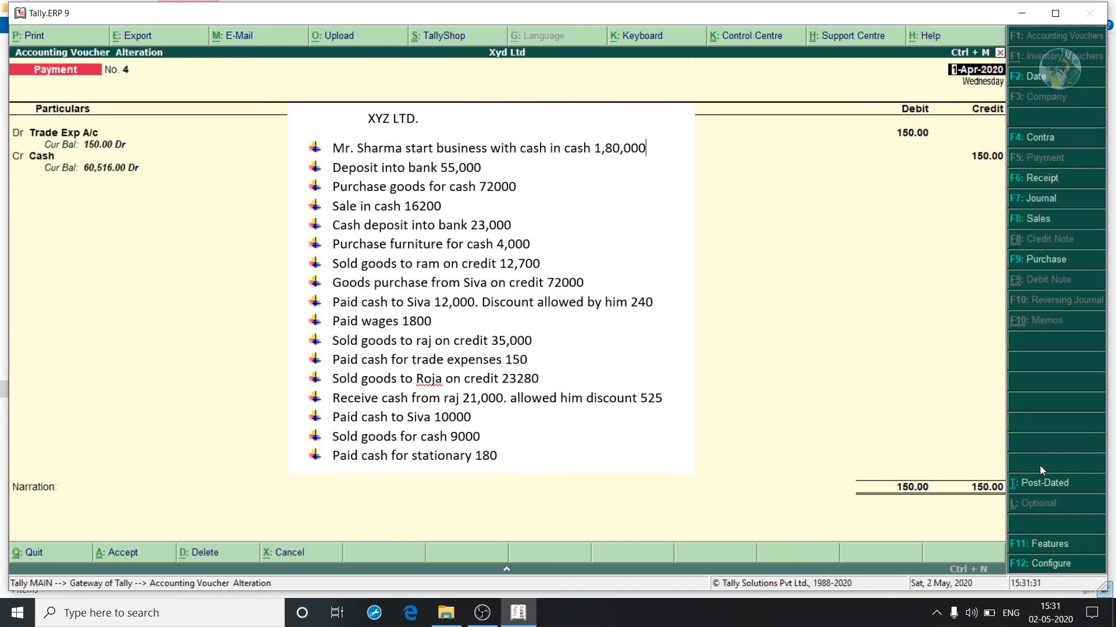
key(Page_Up)
key(Page_Up)
key(Page_Up)
key(Page_Up)
key(Page_Up)
key(Page_Up)
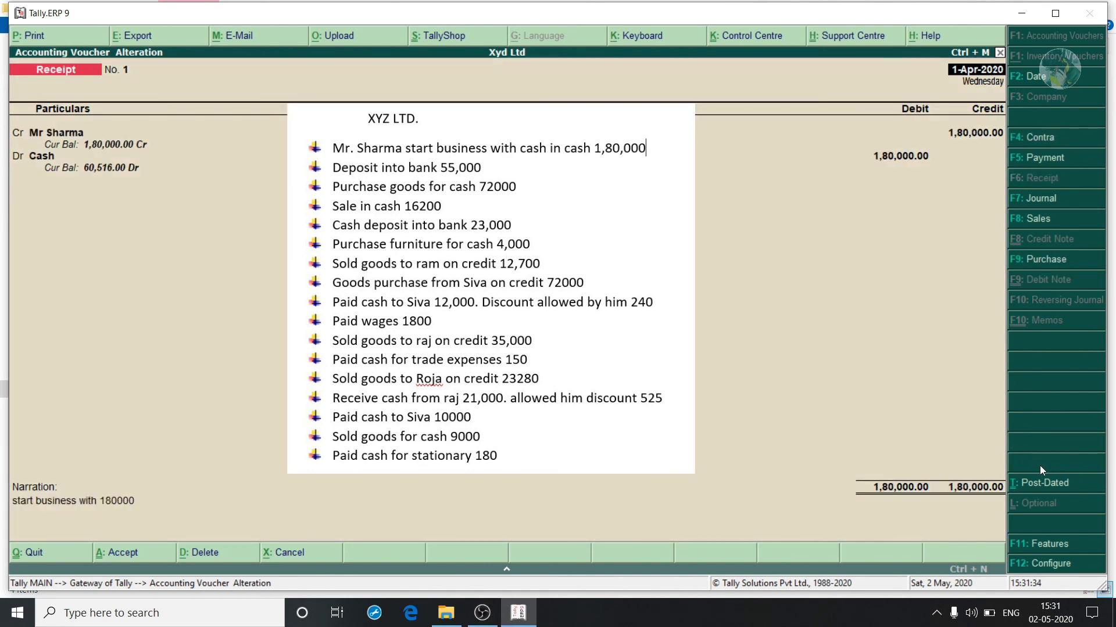
key(Page_Up)
key(Page_Up)
key(Page_Up)
key(Page_Up)
key(Page_Up)
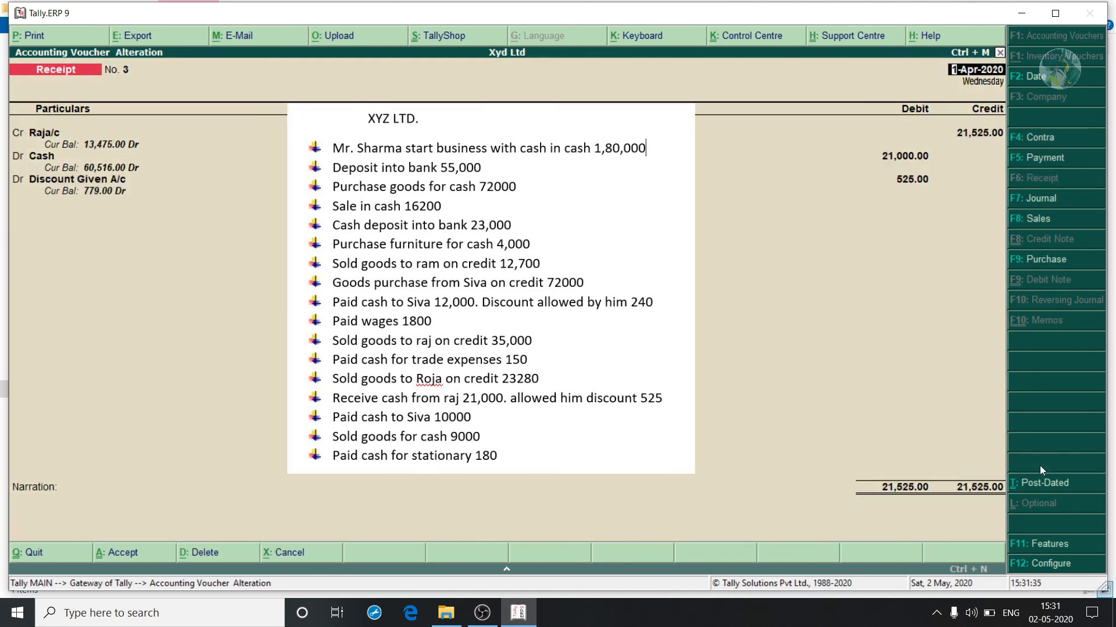
key(Page_Up)
key(Page_Up)
key(Page_Up)
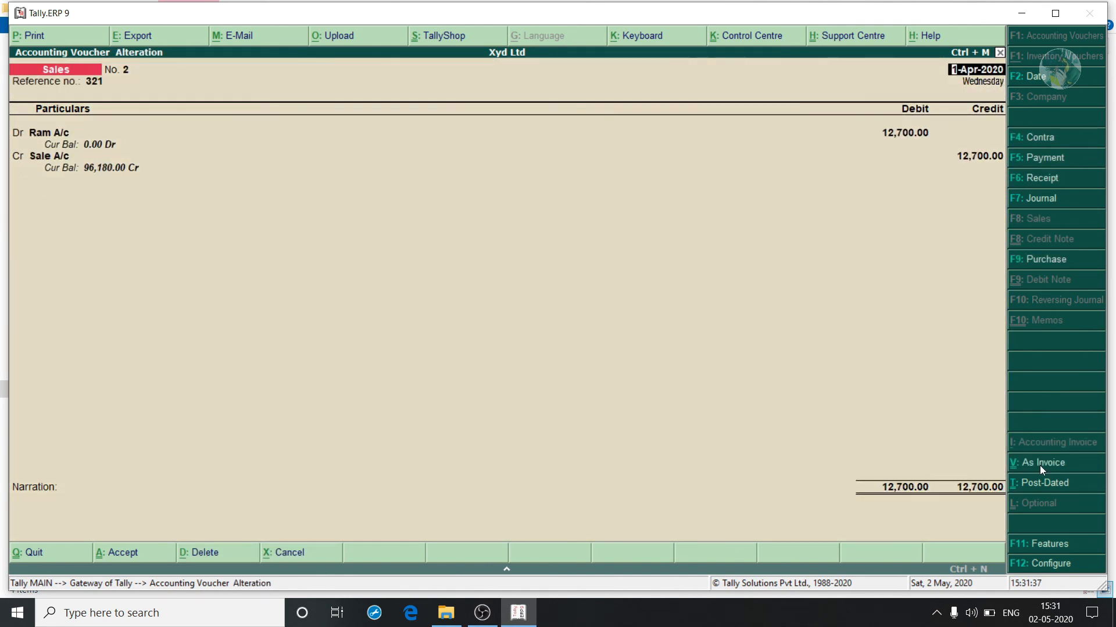
key(Page_Up)
key(Page_Up)
key(Page_Up)
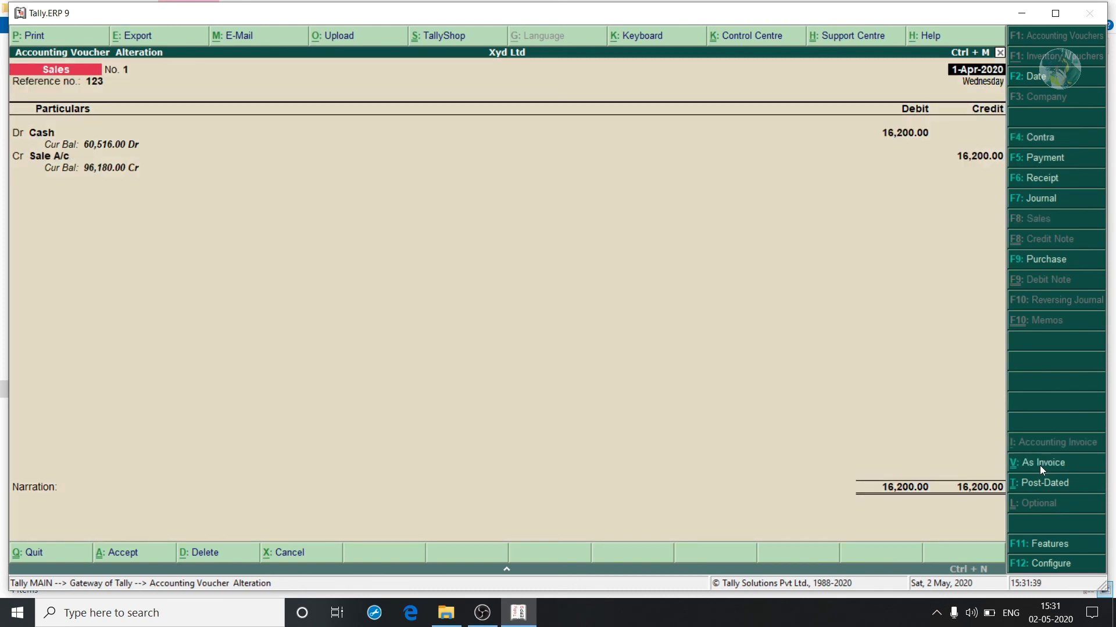
key(Page_Up)
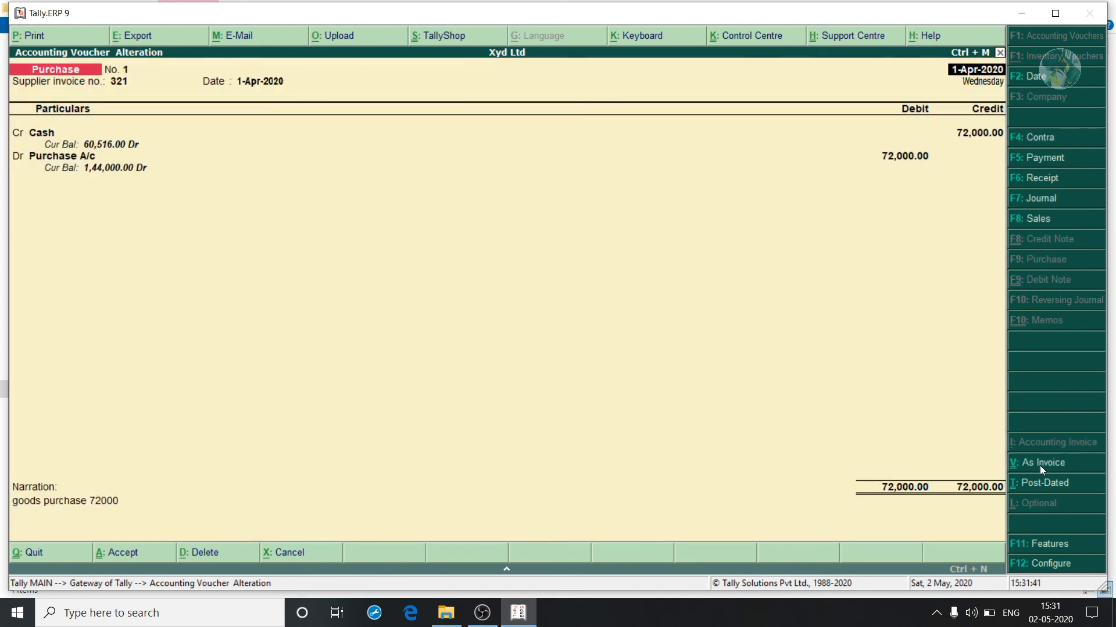
key(Page_Up)
key(Page_Up)
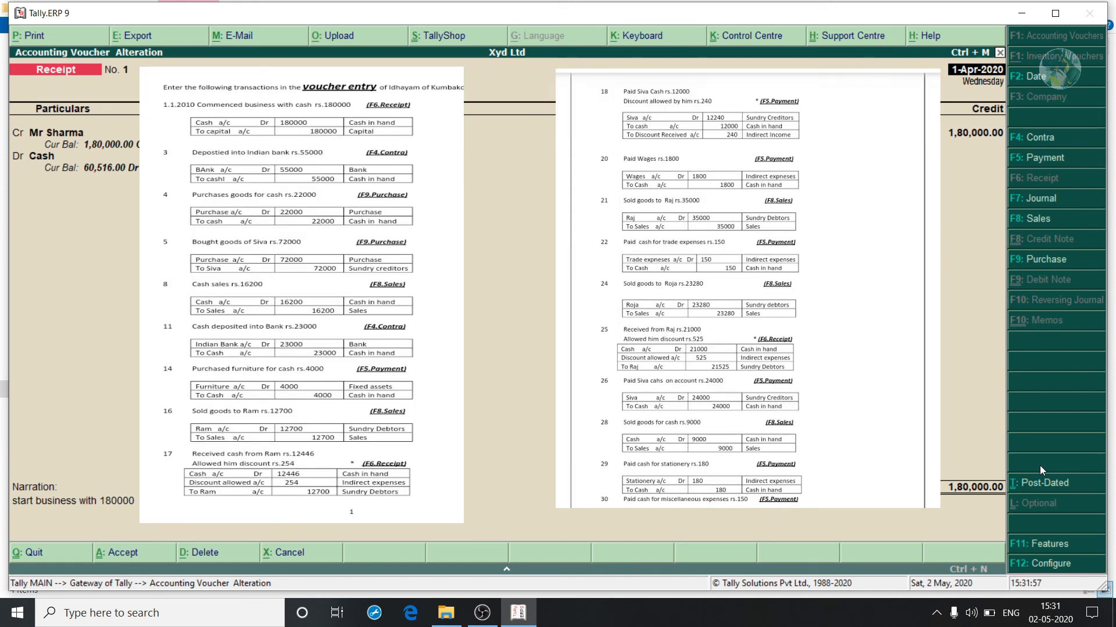
Page forward through the vouchers to Payment No. 5 for 10,000 to the supplier.
key(Page_Down)
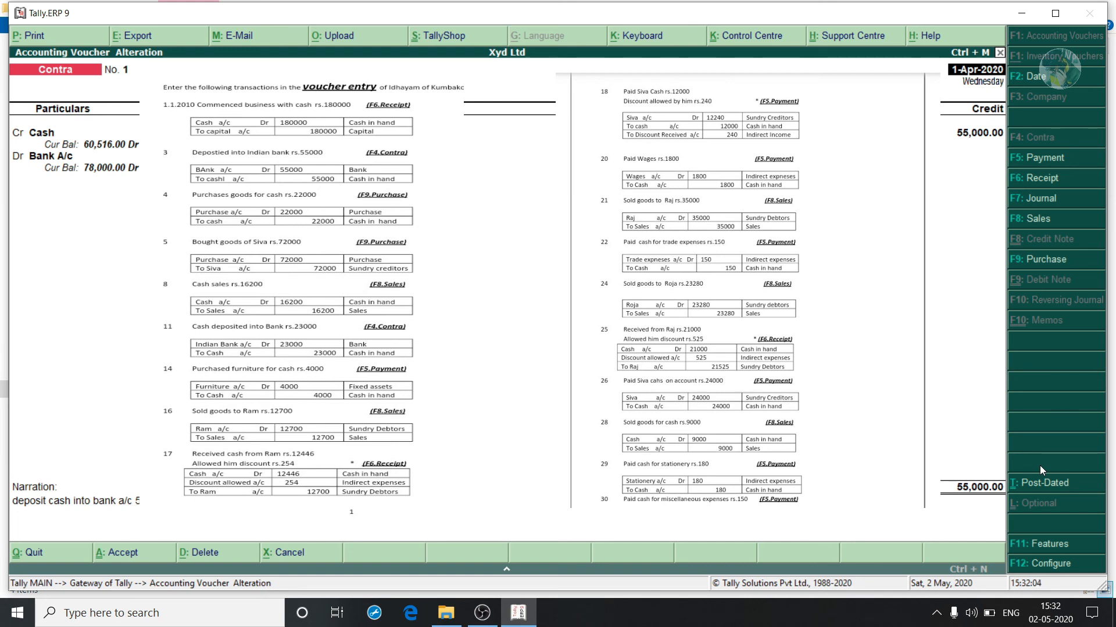
key(Page_Down)
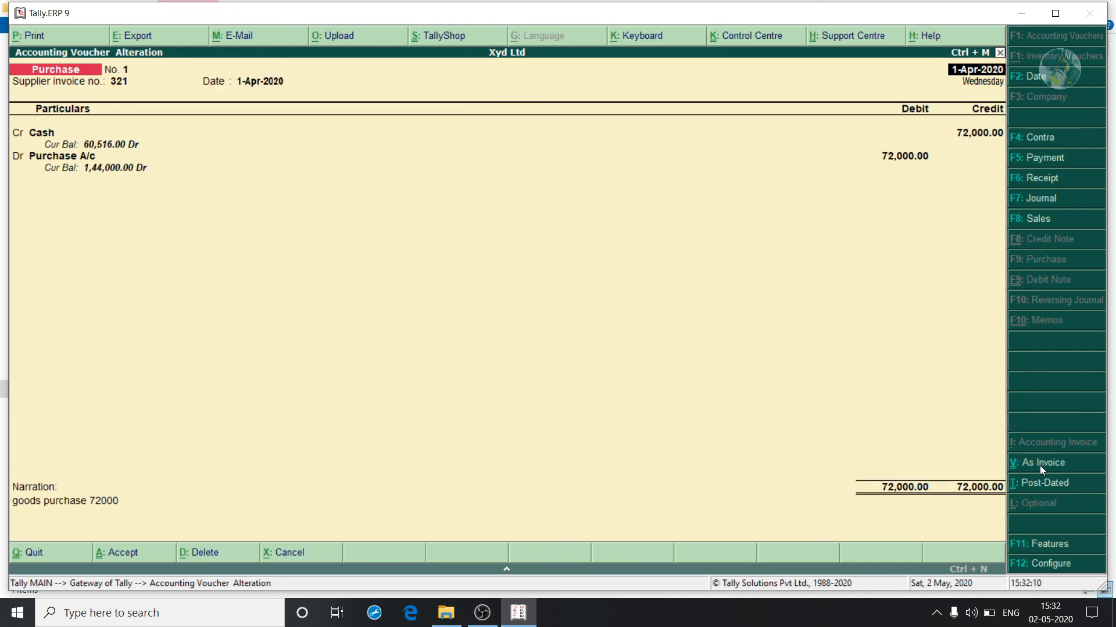
key(Page_Down)
key(Page_Down)
key(Page_Down)
key(Page_Down)
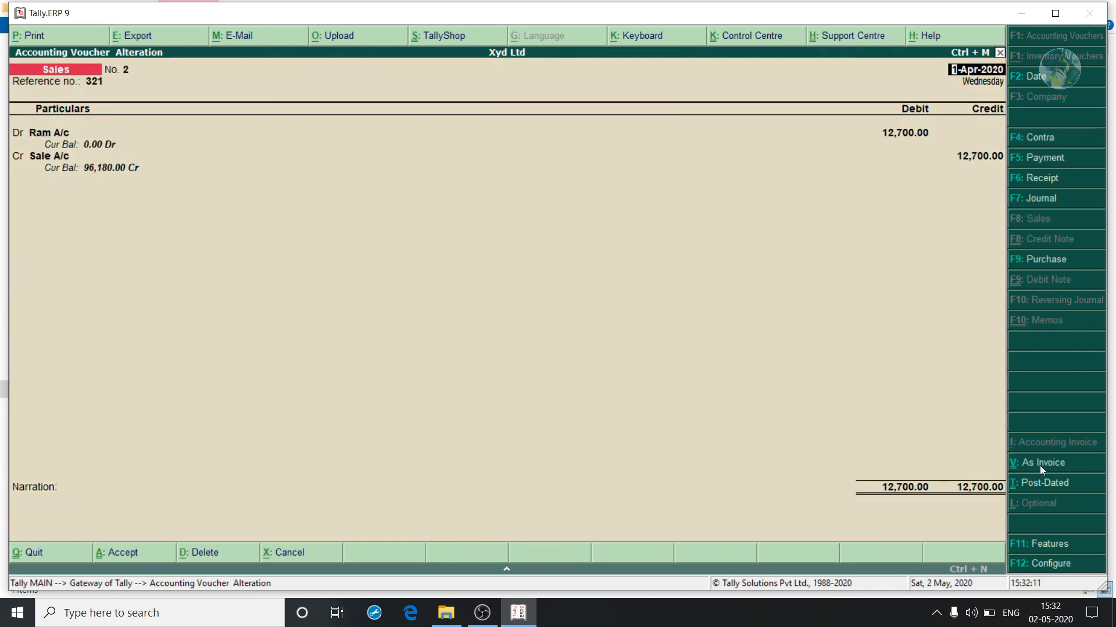
key(Page_Down)
key(Page_Down)
key(Page_Down)
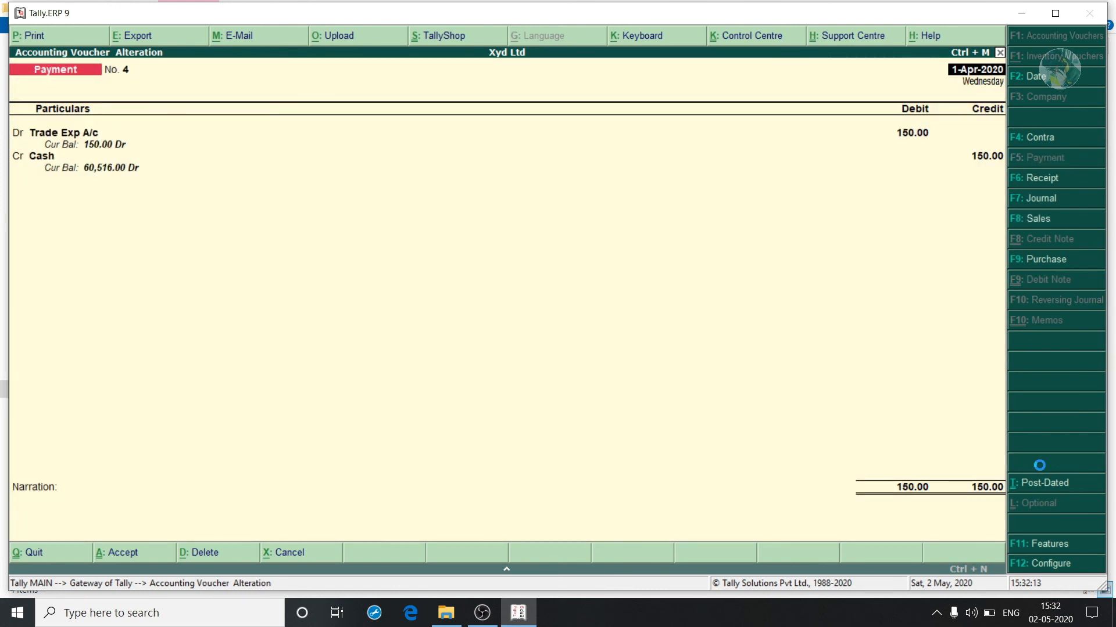
key(Page_Down)
key(Page_Down)
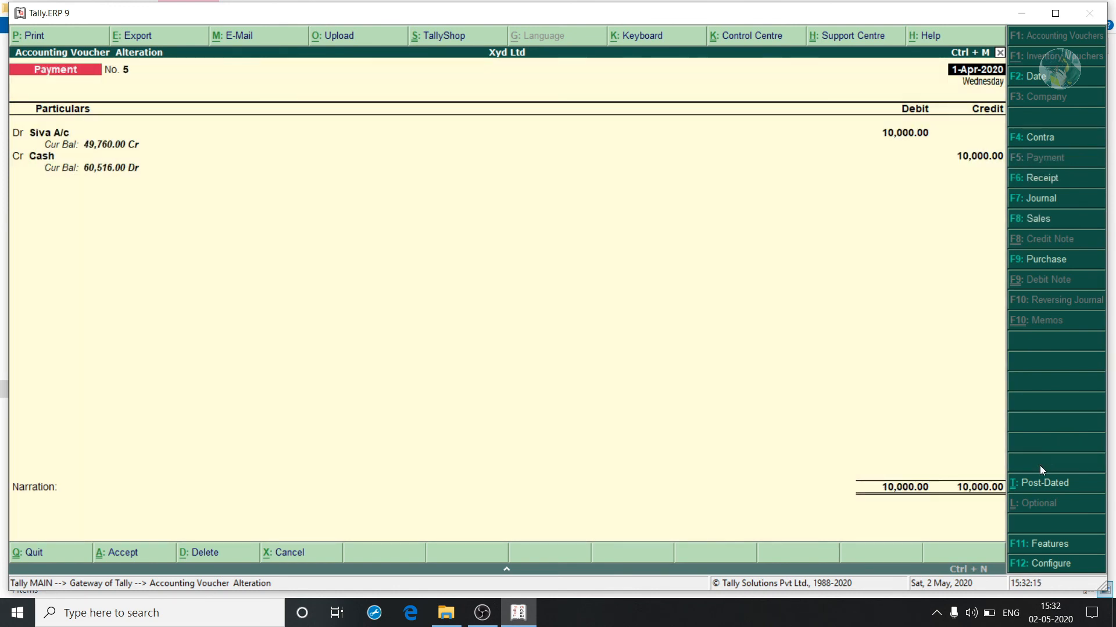